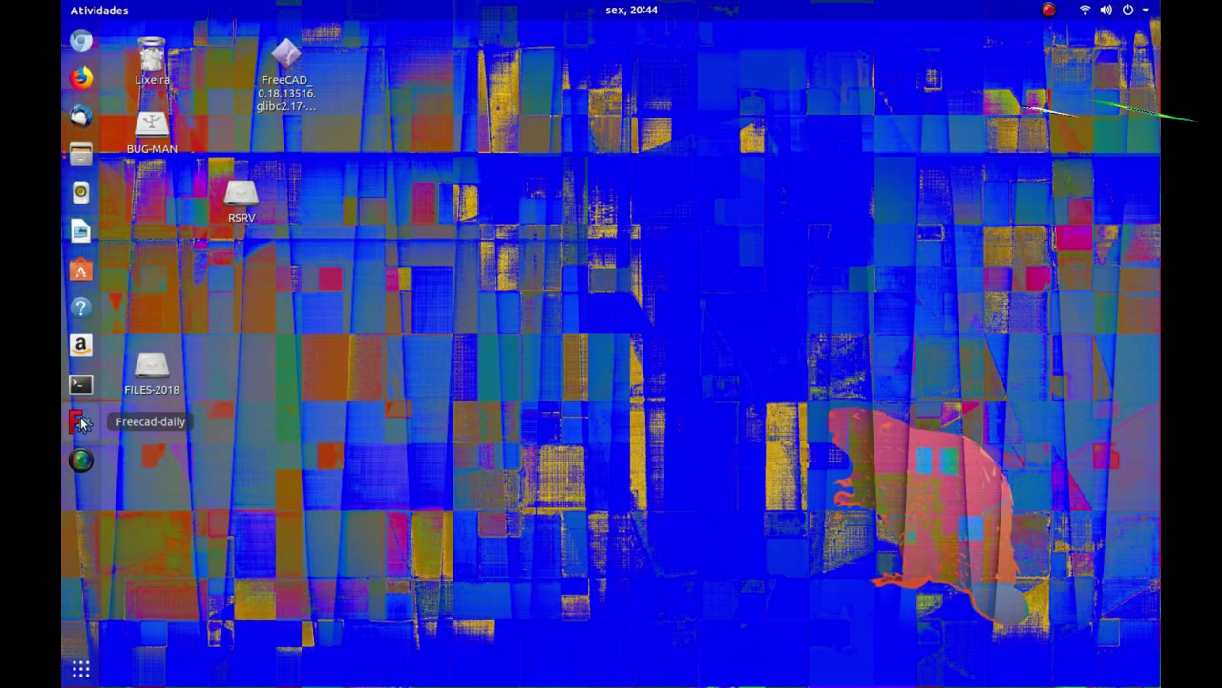
Step: Launch the FreeCAD daily build from its dock launcher
right_click(81, 423)
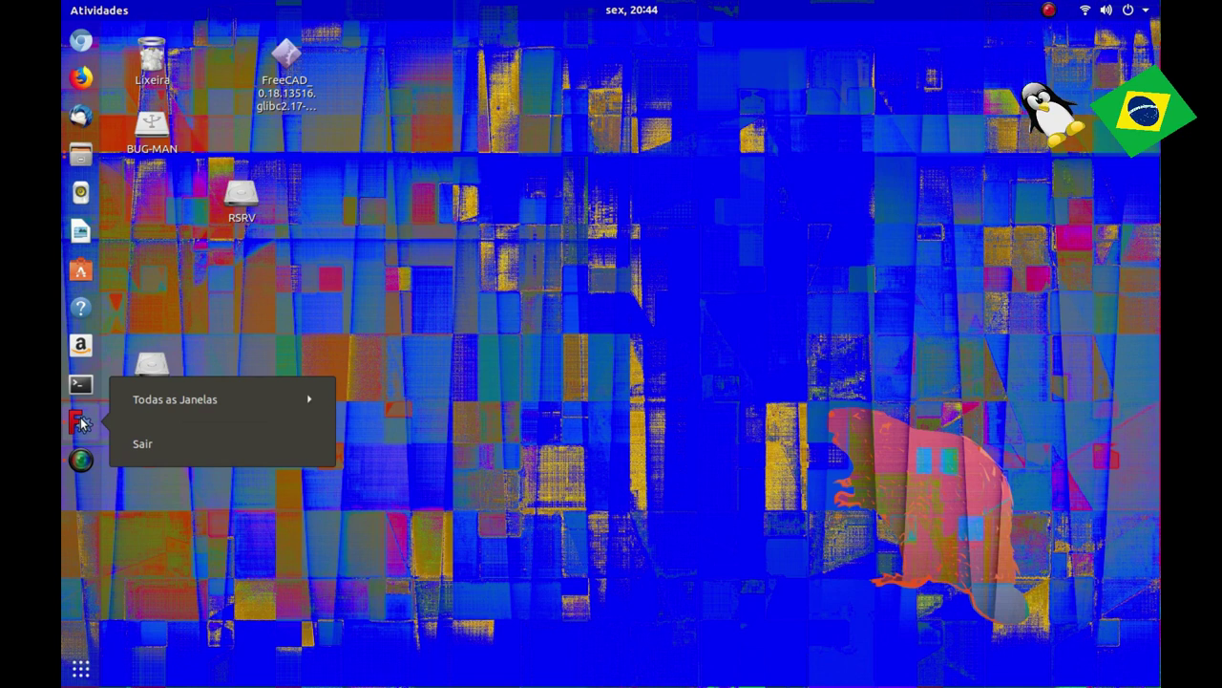
click(81, 424)
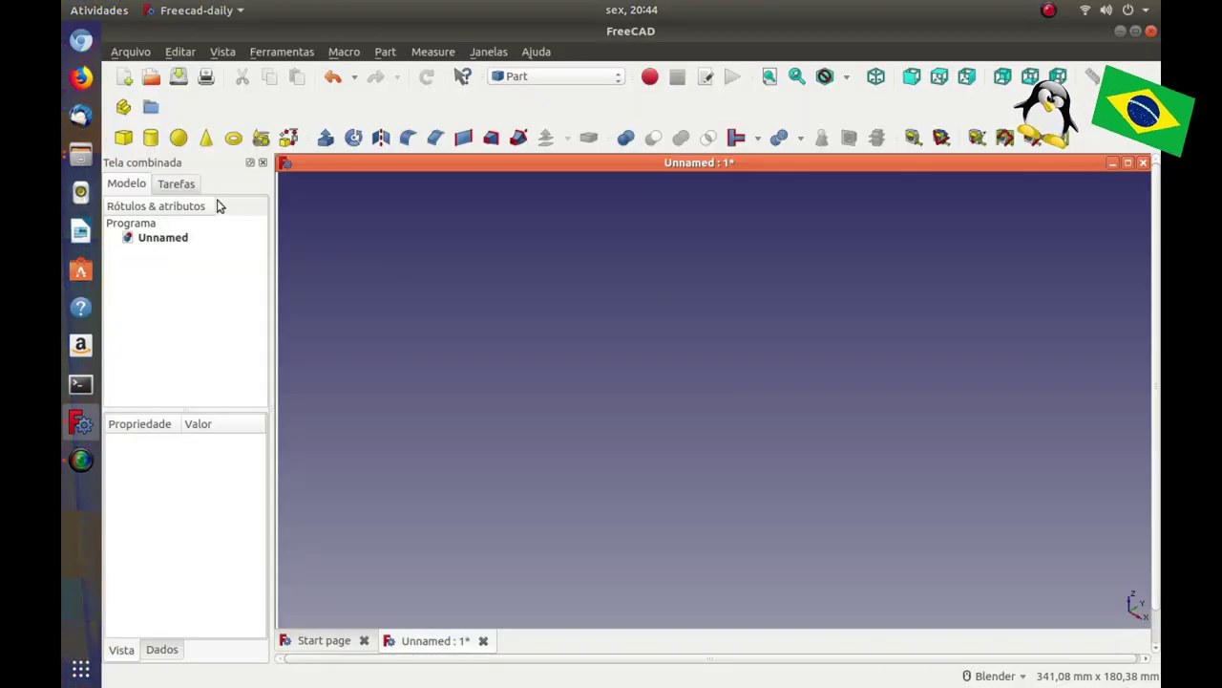
Step: Switch to the Assembly 2 workbench and import the part from LAMPADA 1.fcstd
click(520, 77)
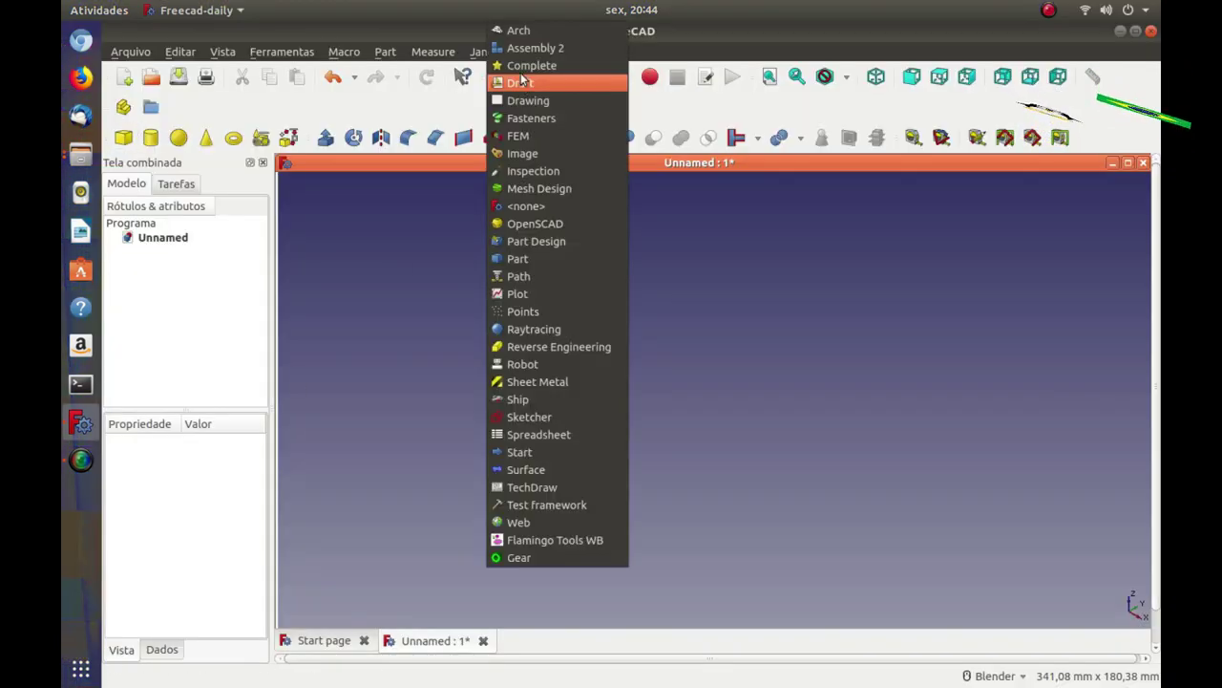
click(527, 49)
click(123, 138)
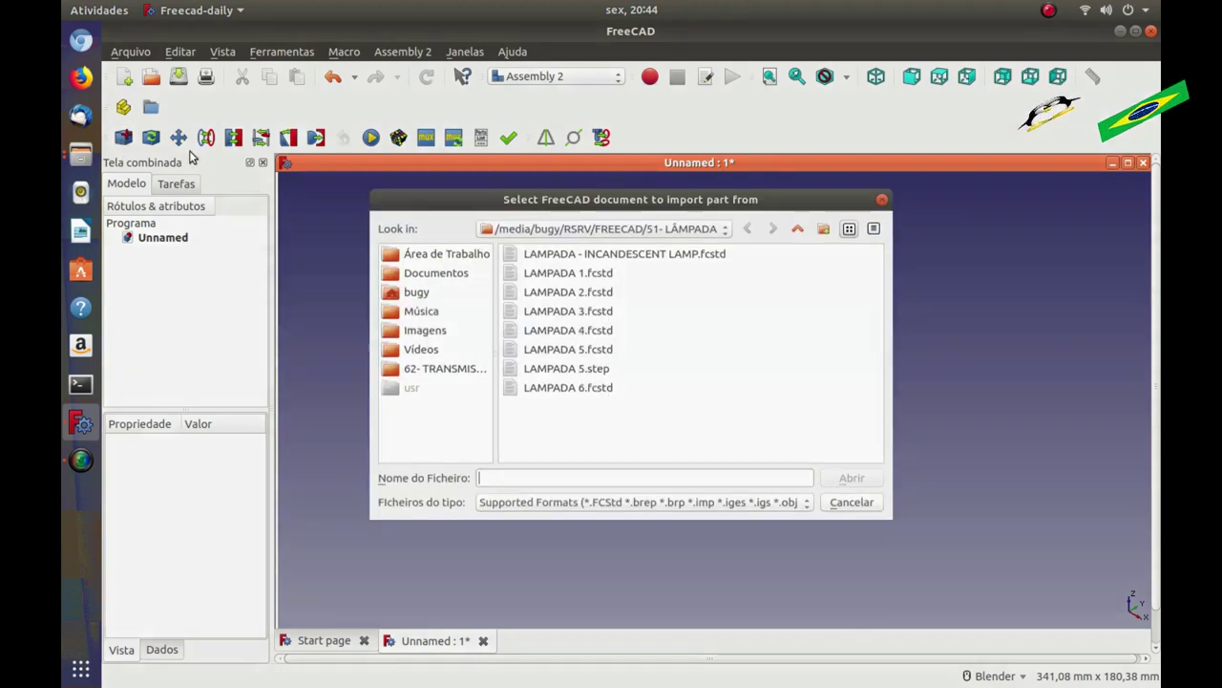
click(564, 273)
click(855, 485)
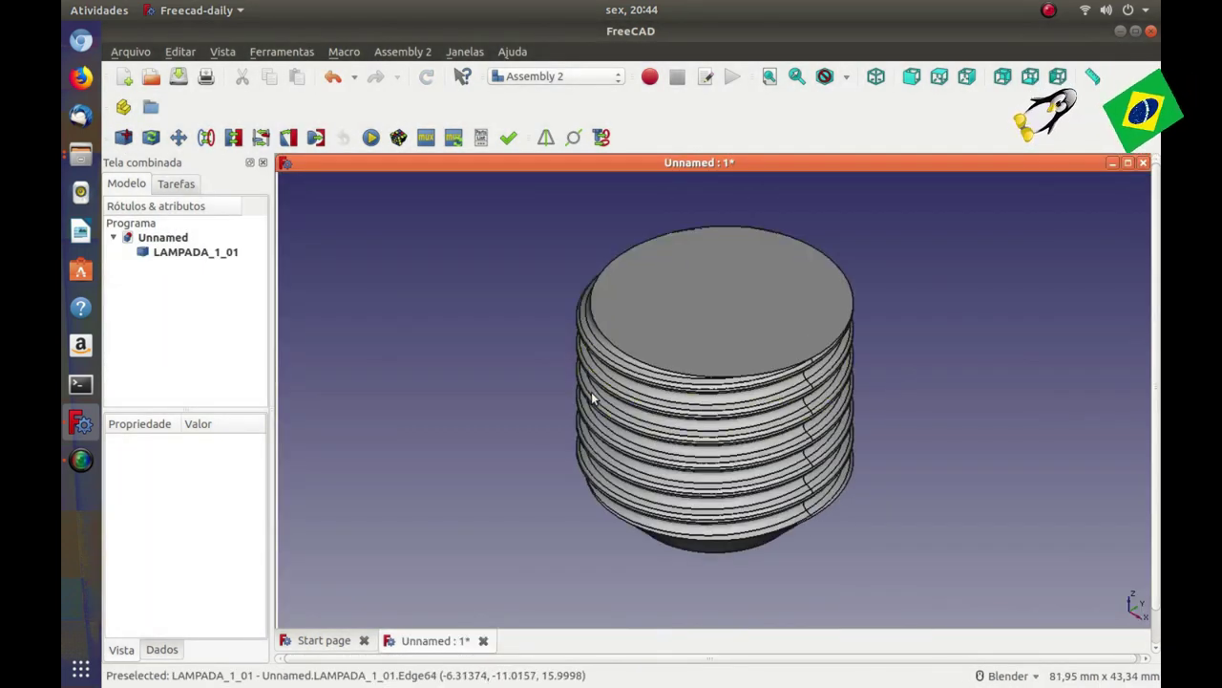
scroll(668, 424, down, 3)
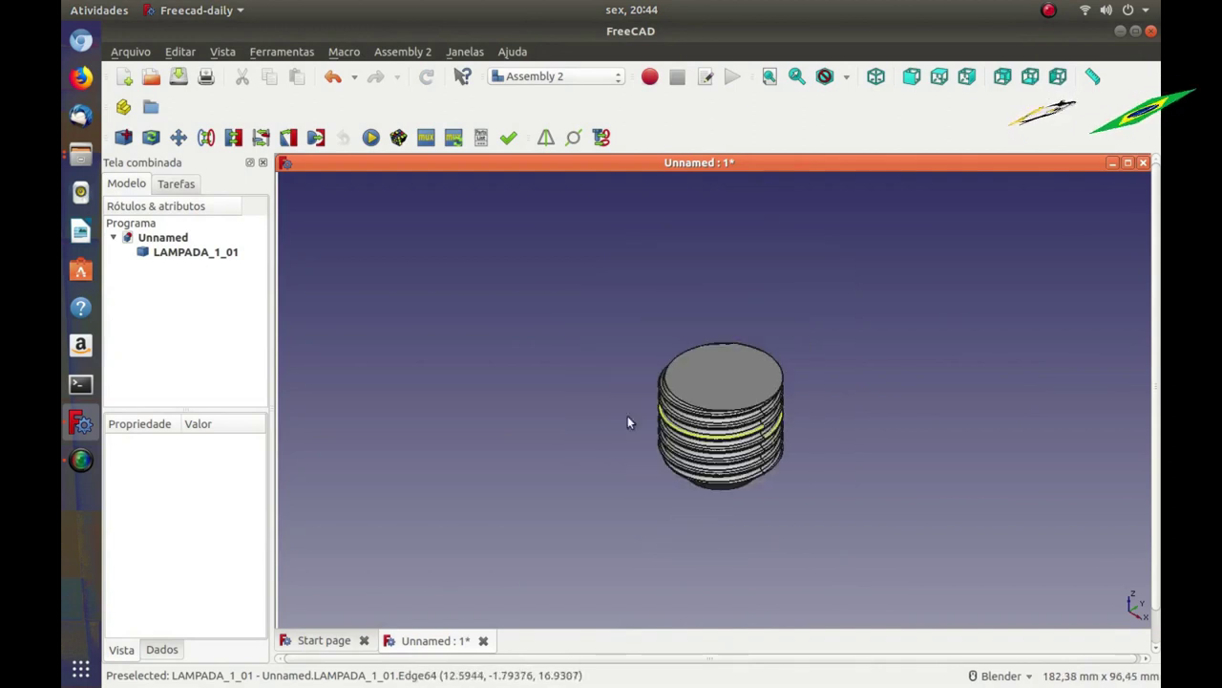
Step: Import LAMPADA 2.fcstd and lower LAMPADA_2_01 along Z beneath the threaded base
click(123, 137)
click(546, 293)
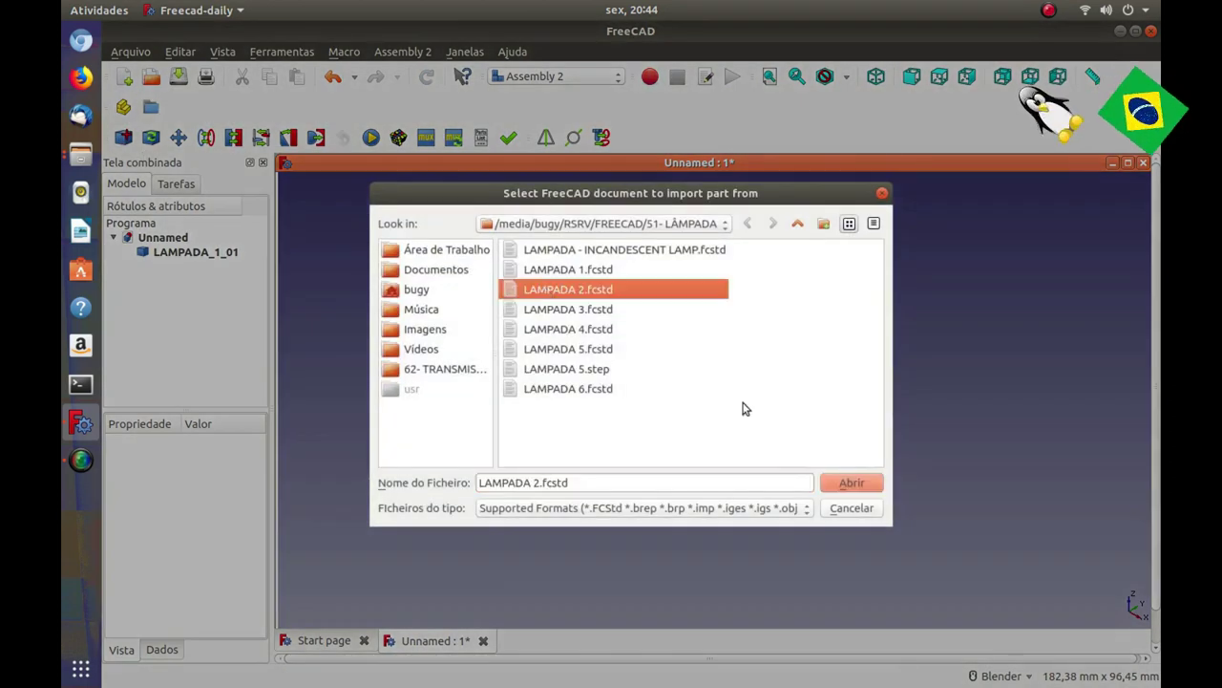
click(840, 484)
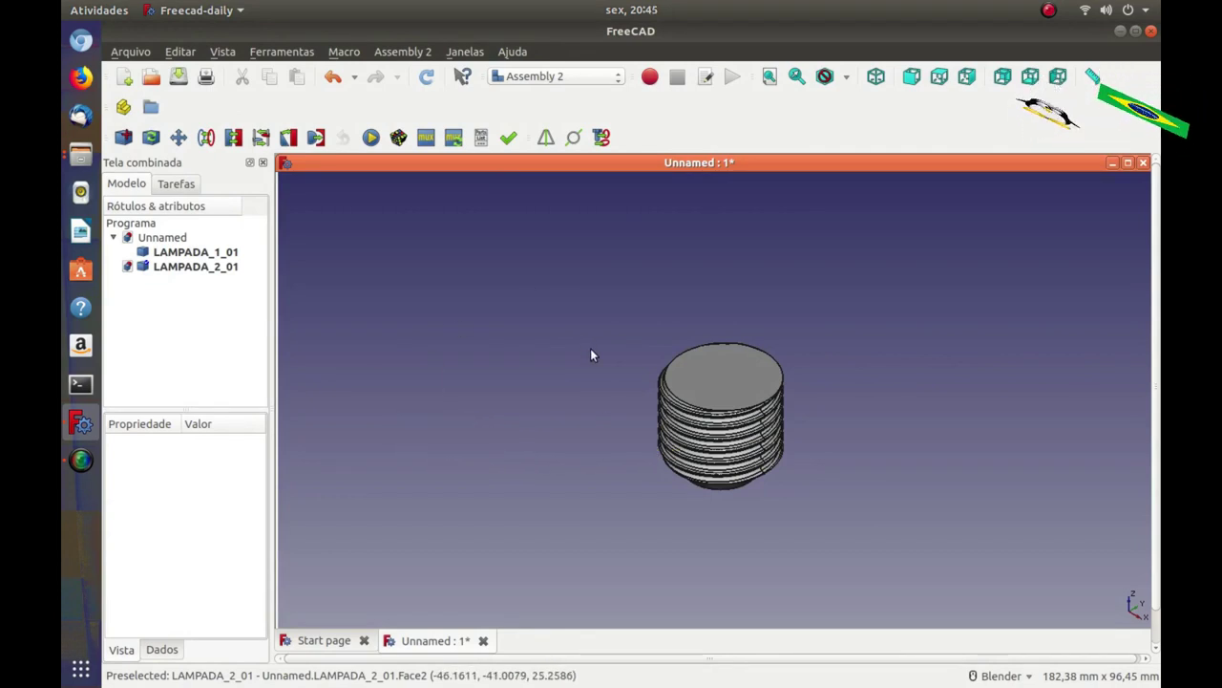
click(575, 326)
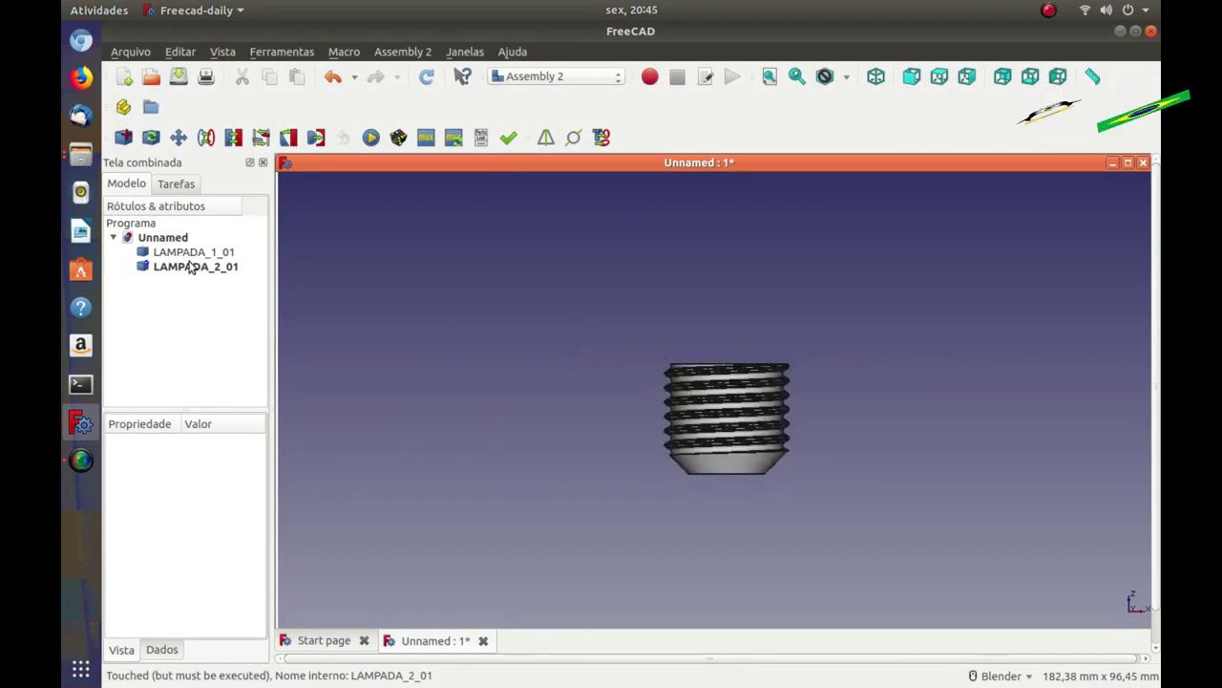
double_click(190, 268)
drag(729, 340, 725, 361)
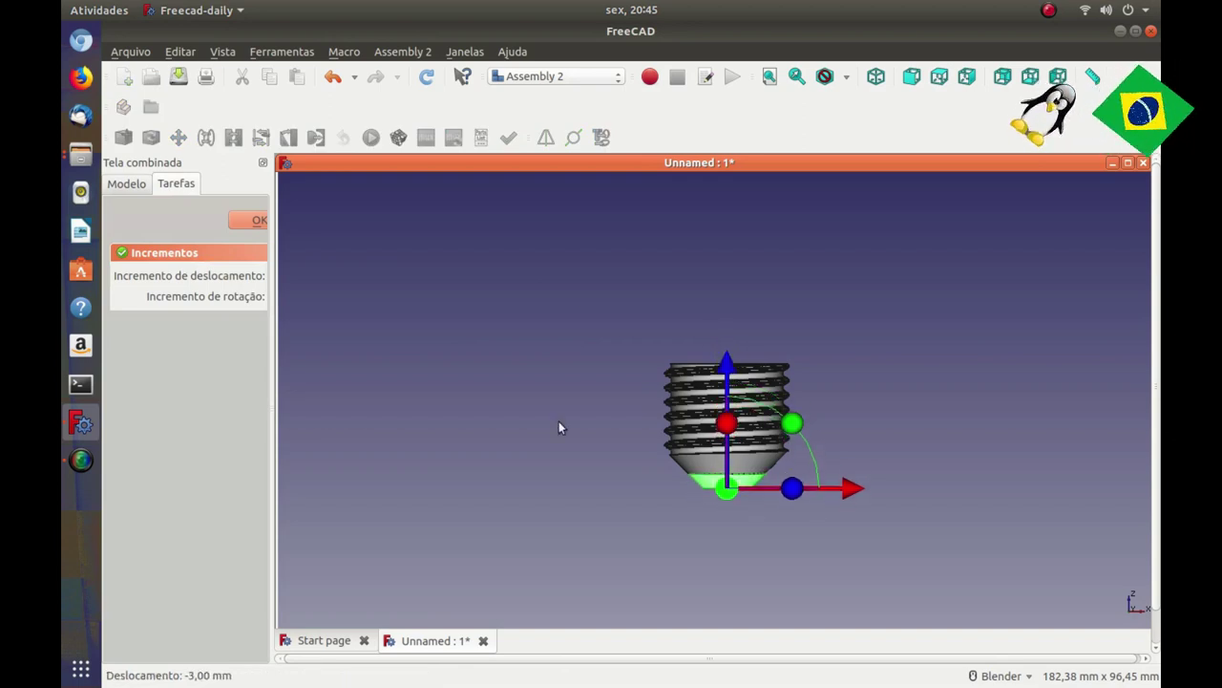
Step: Confirm the base placement and import the LAMPADA 3.fcstd glass bulb
click(260, 221)
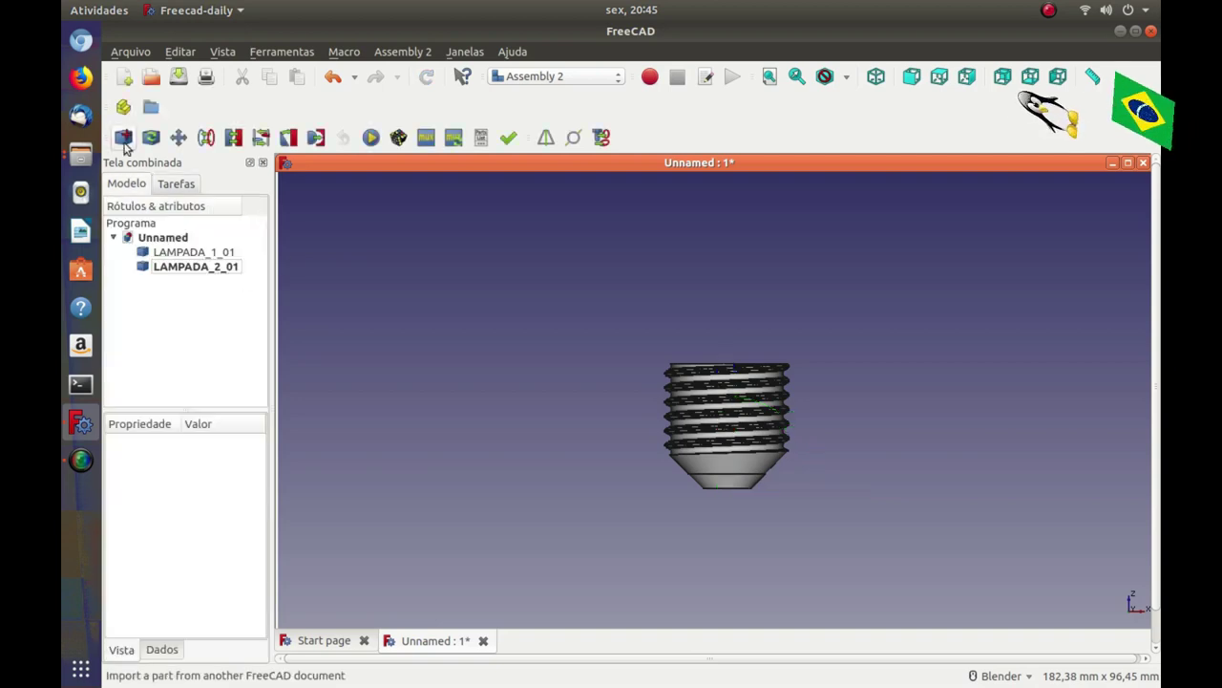
click(123, 137)
click(574, 310)
click(842, 485)
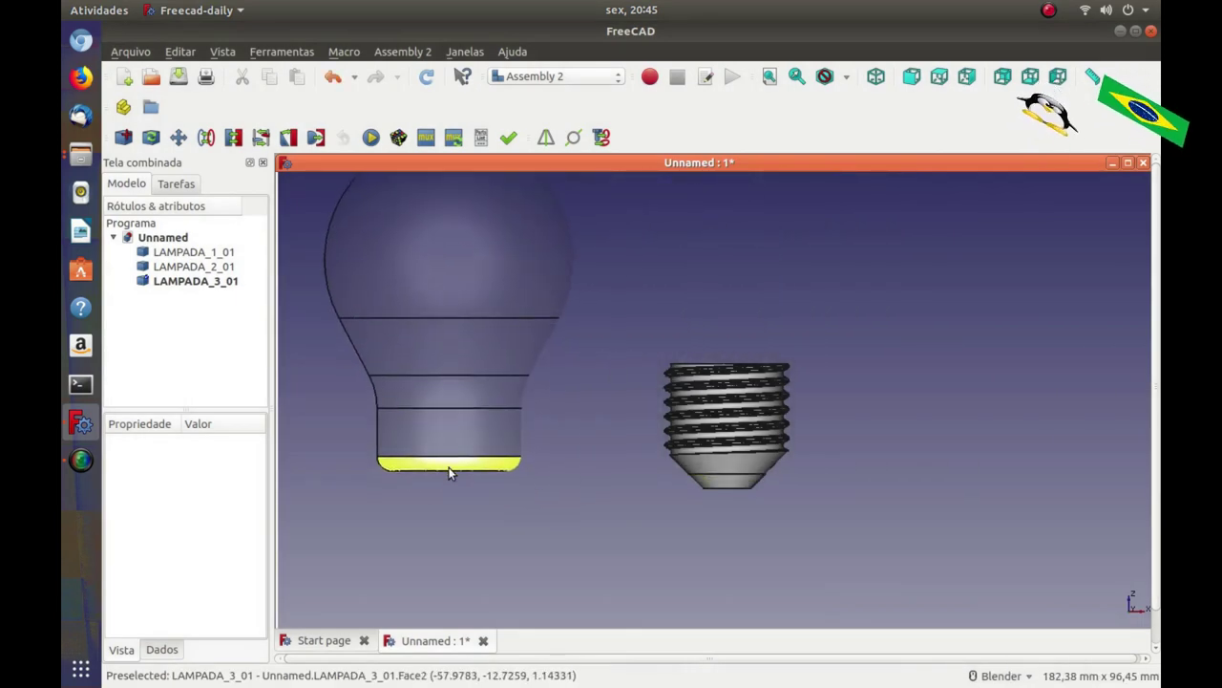
key(Escape)
Step: Raise LAMPADA_3_01 23 mm along Z onto the base and confirm in isometric view
double_click(221, 287)
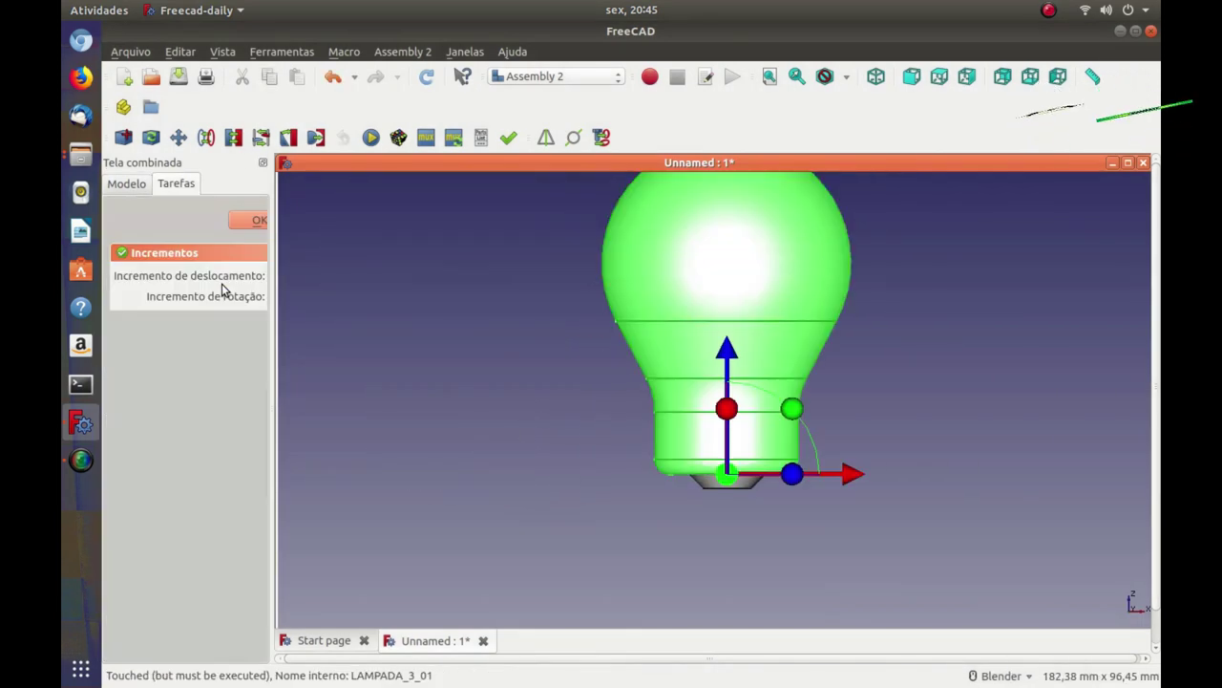
drag(732, 353, 751, 242)
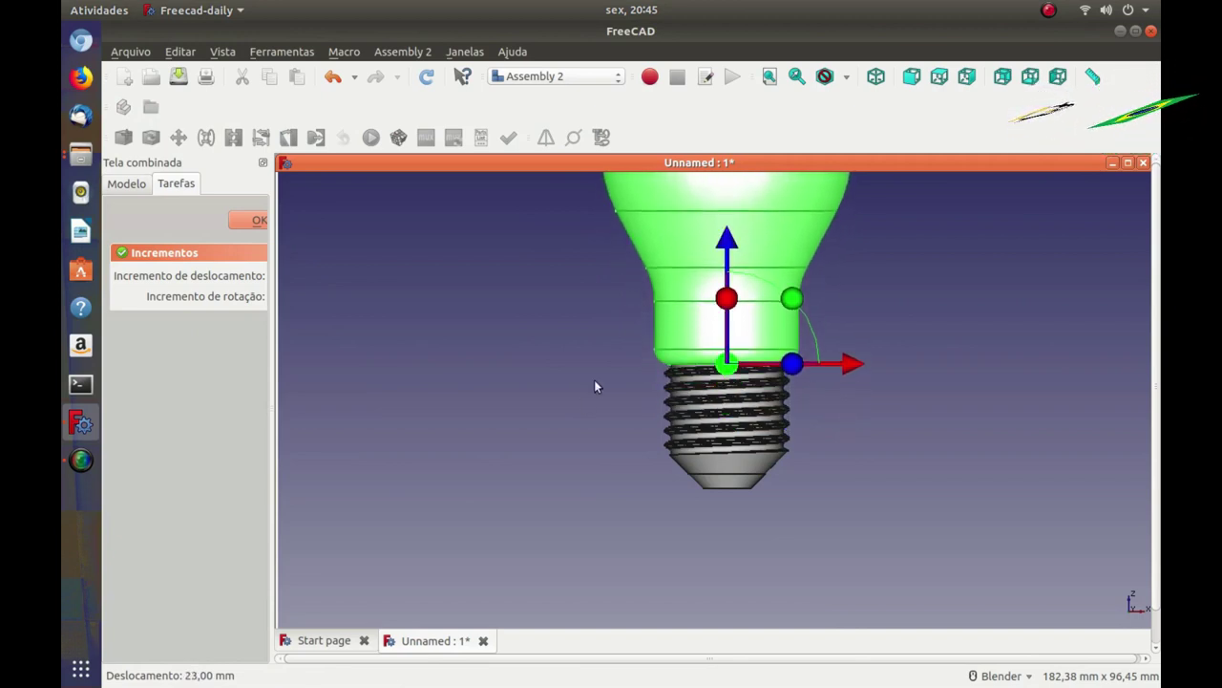
scroll(573, 550, down, 3)
scroll(505, 474, up, 1)
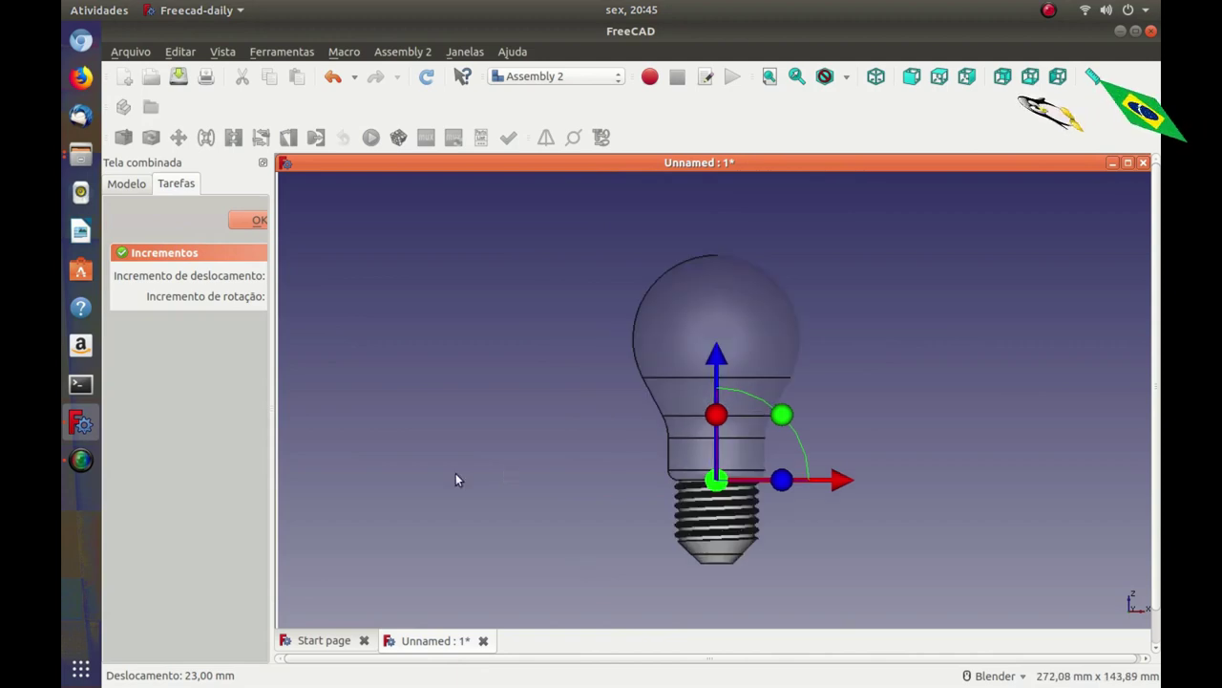
key(0)
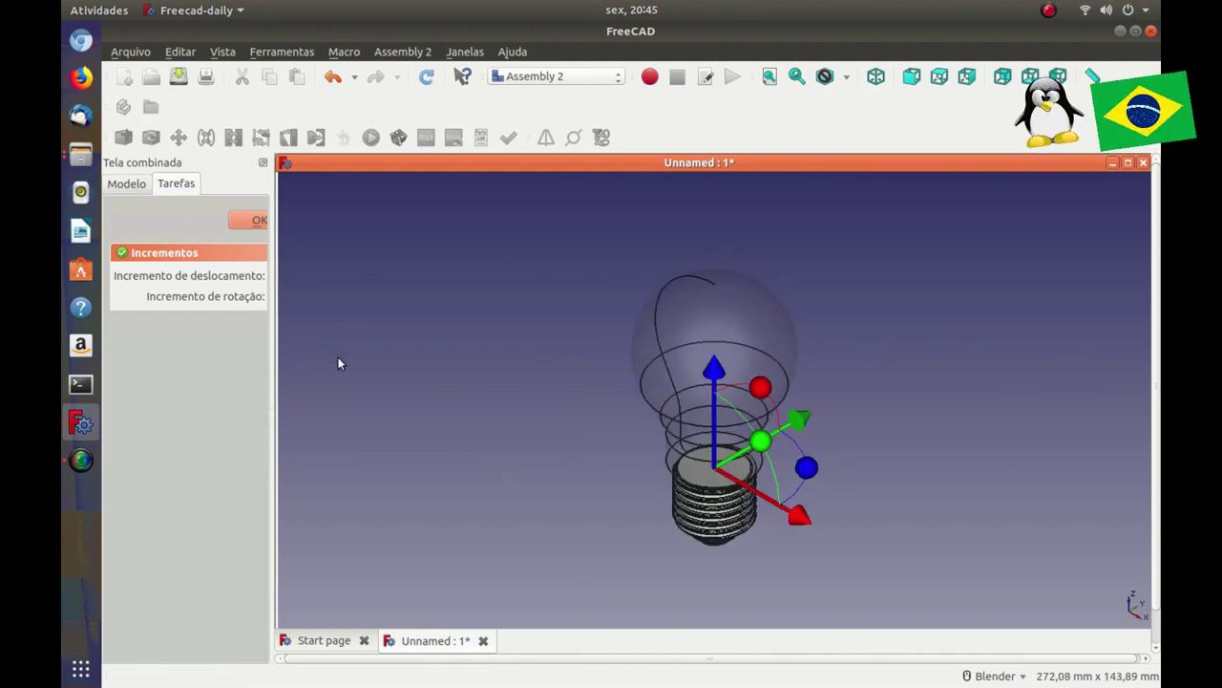
click(257, 221)
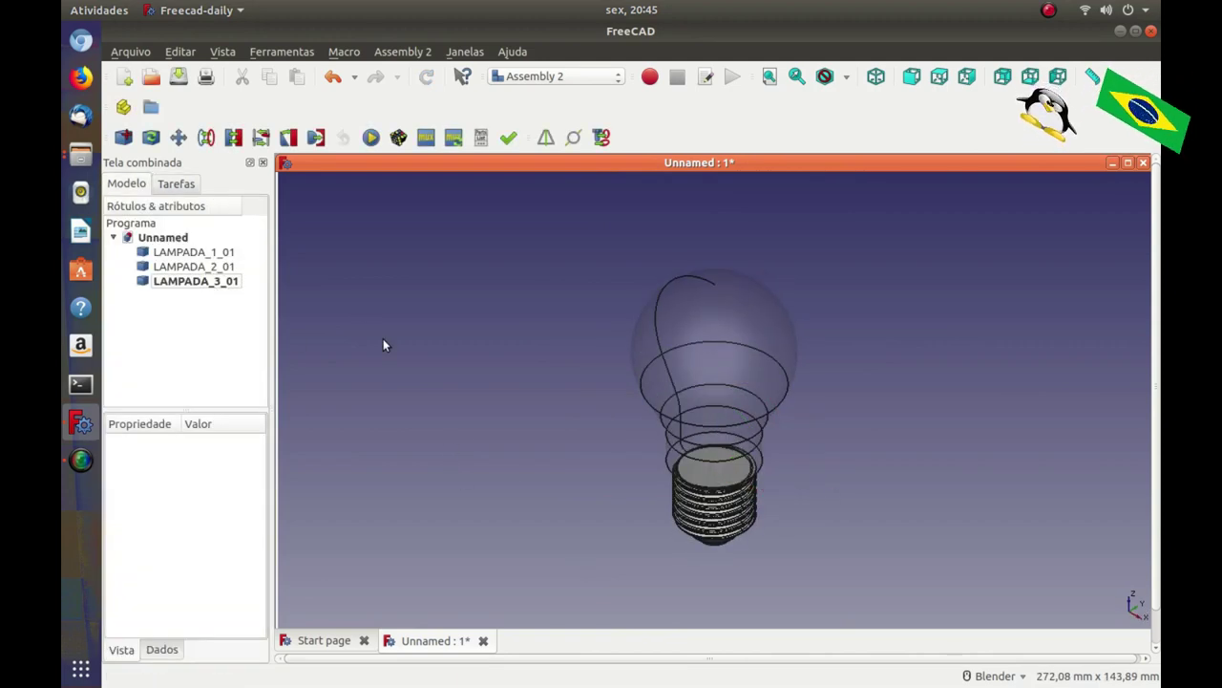
Step: Import the LAMPADA 4.fcstd stem into the assembly
click(125, 137)
click(583, 333)
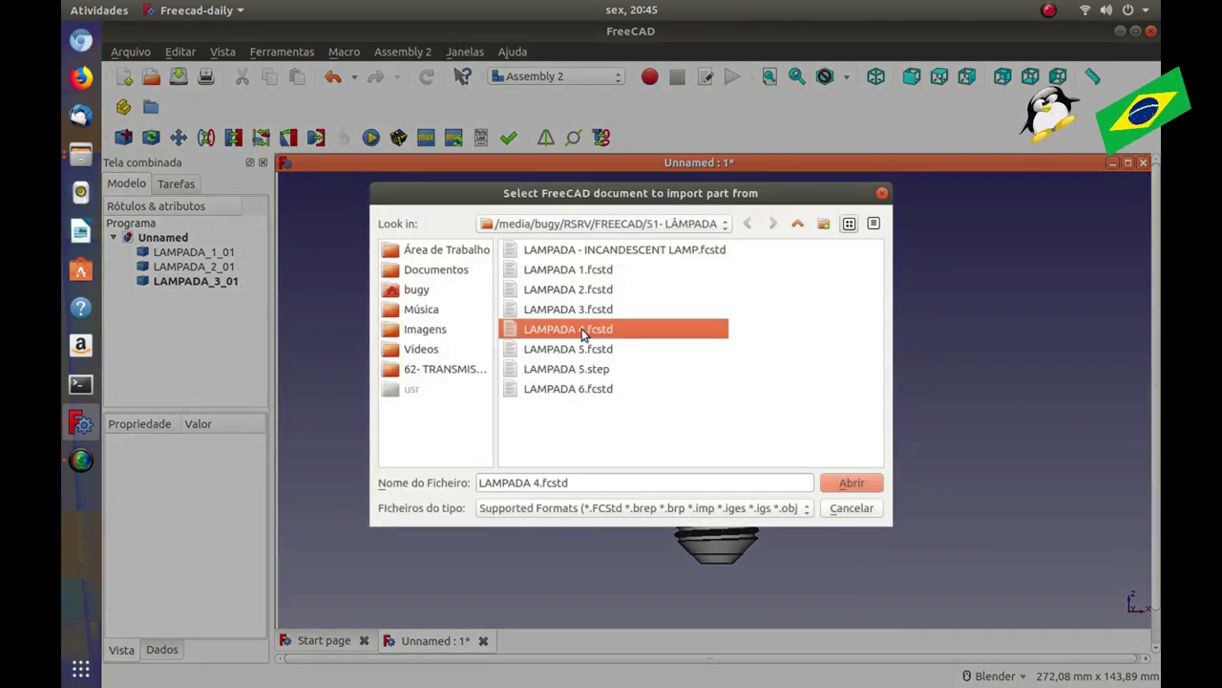
click(845, 482)
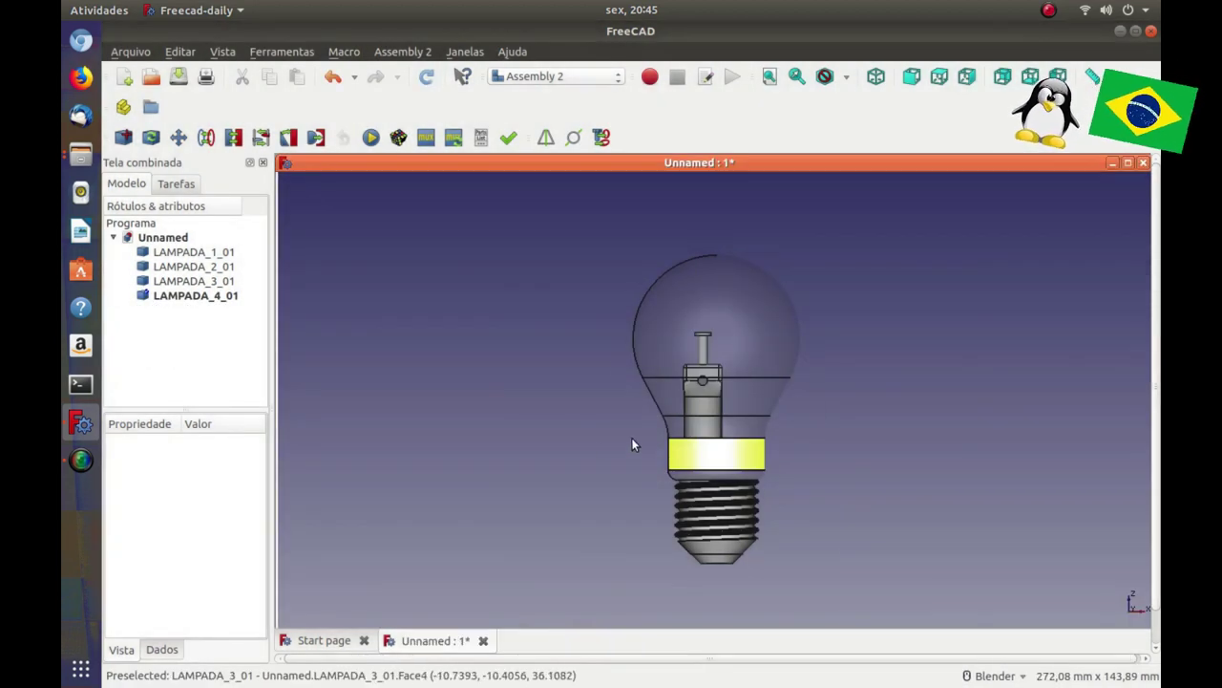
key(Escape)
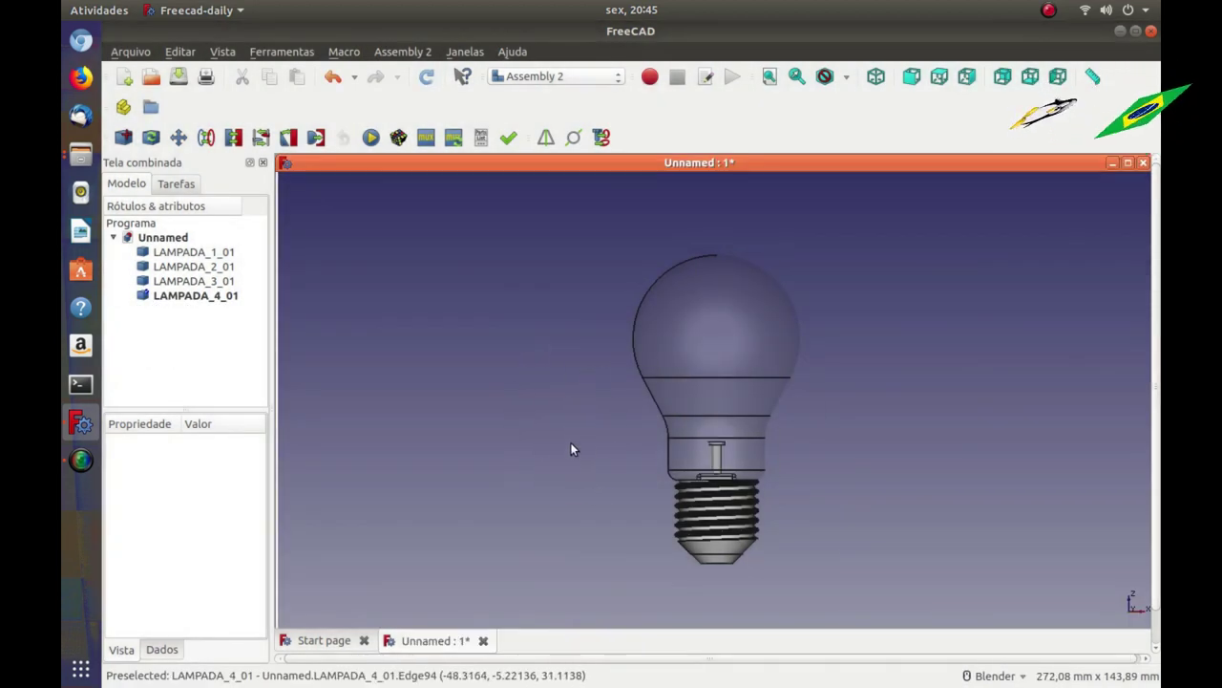
Step: Raise LAMPADA_4_01 14 mm into the bulb neck and confirm its placement
double_click(204, 297)
drag(707, 433, 731, 390)
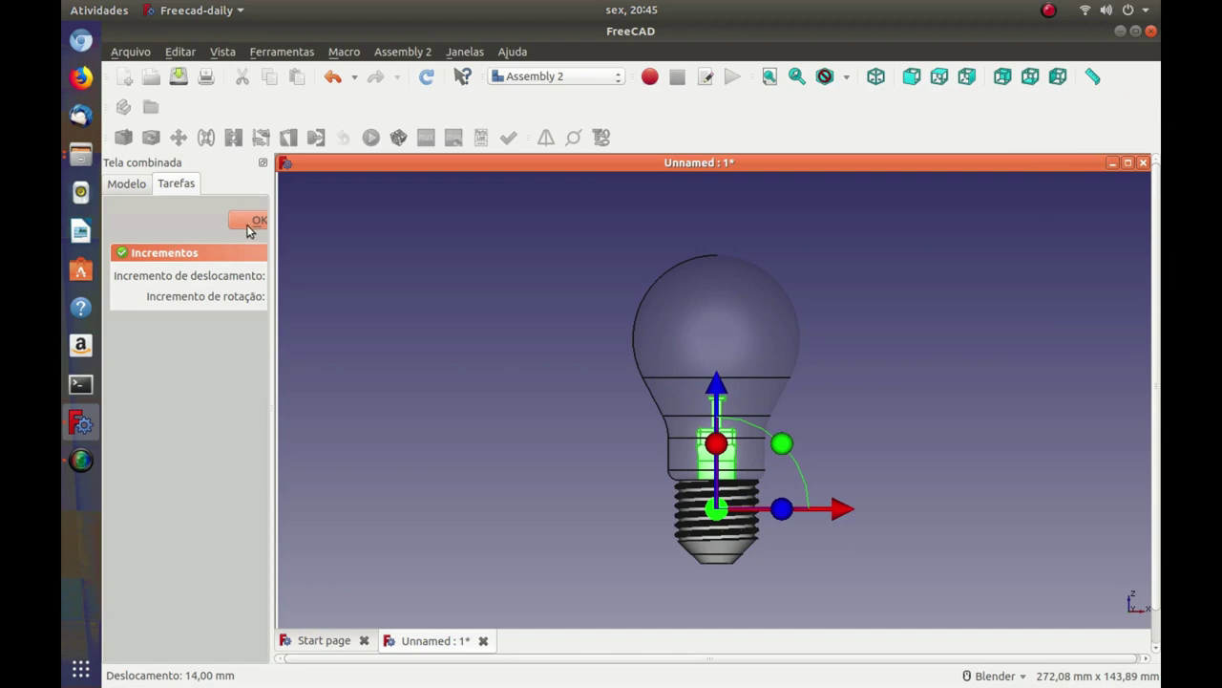
click(251, 222)
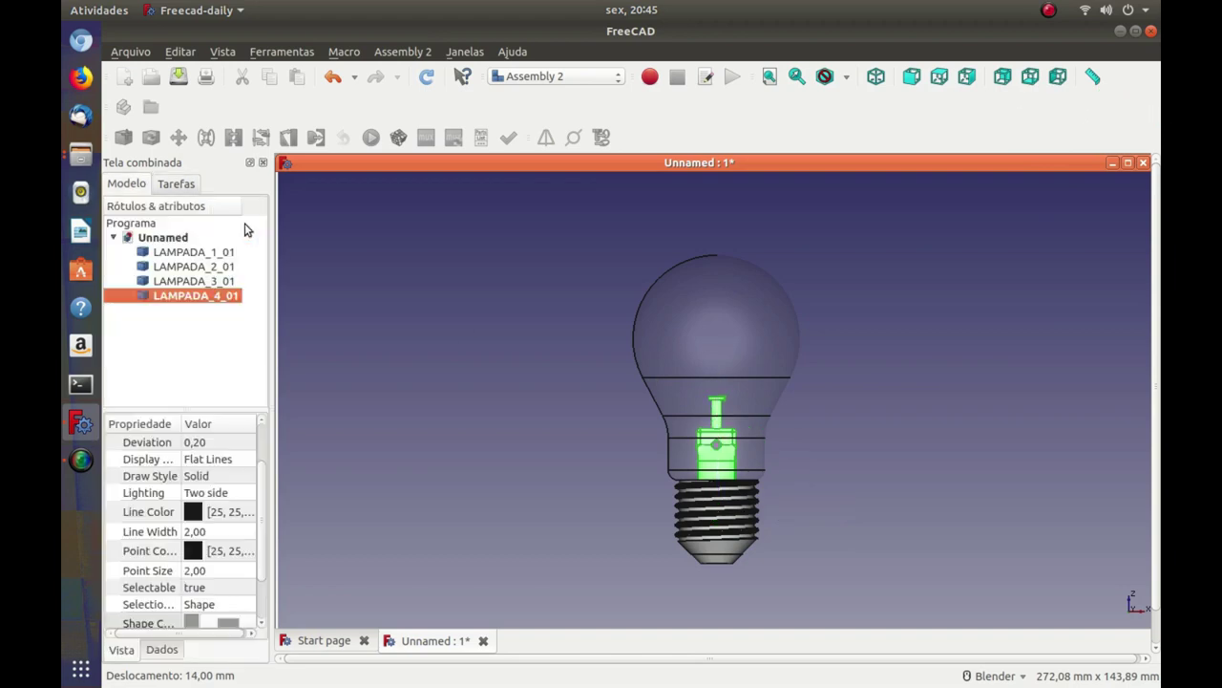
click(567, 497)
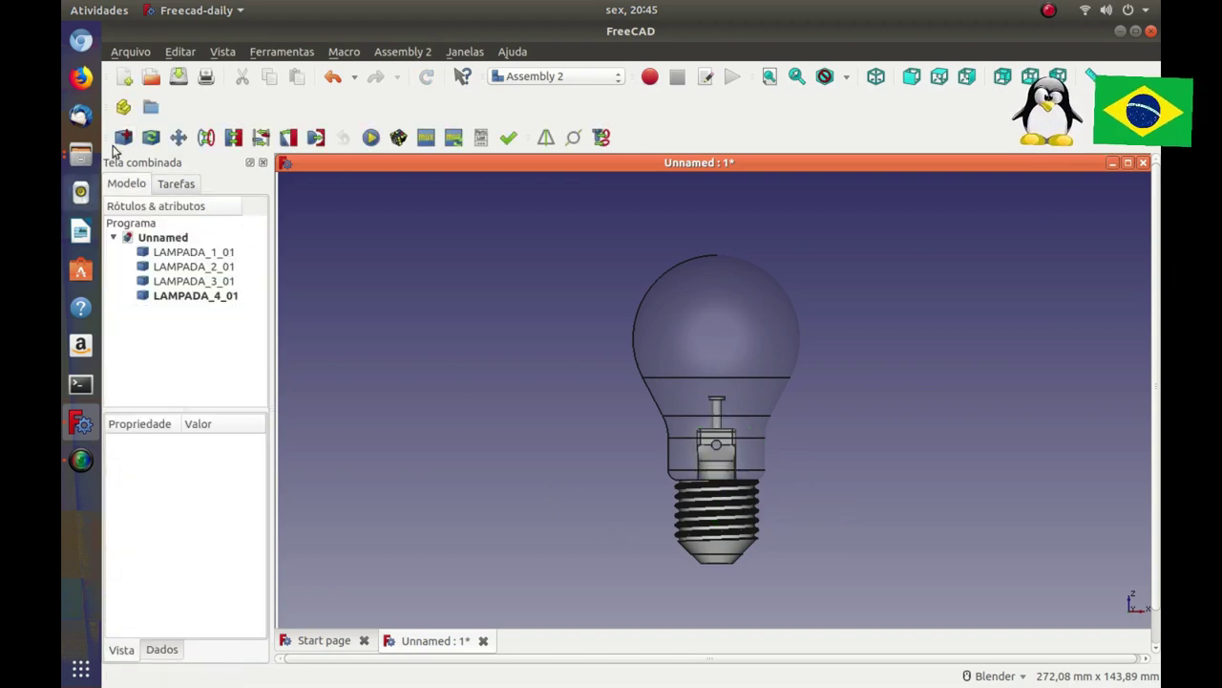
click(123, 136)
Step: Import LAMPADA 5.step and move the wire up and sideways beside the stem
click(583, 372)
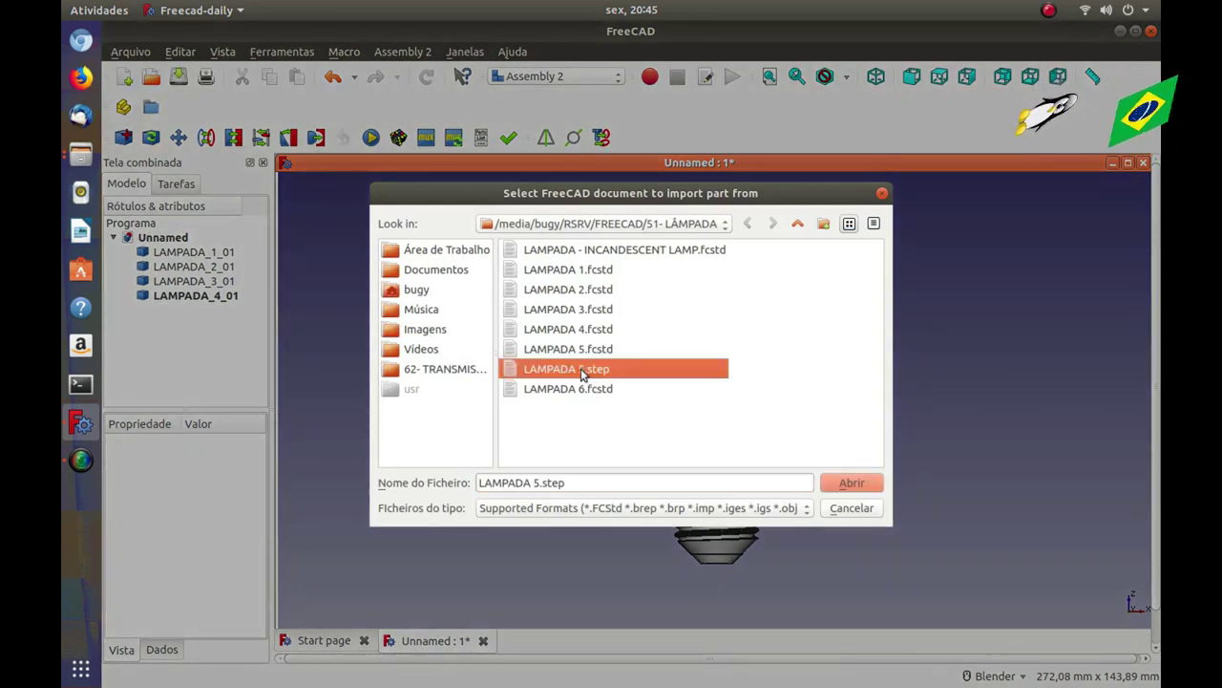
click(844, 485)
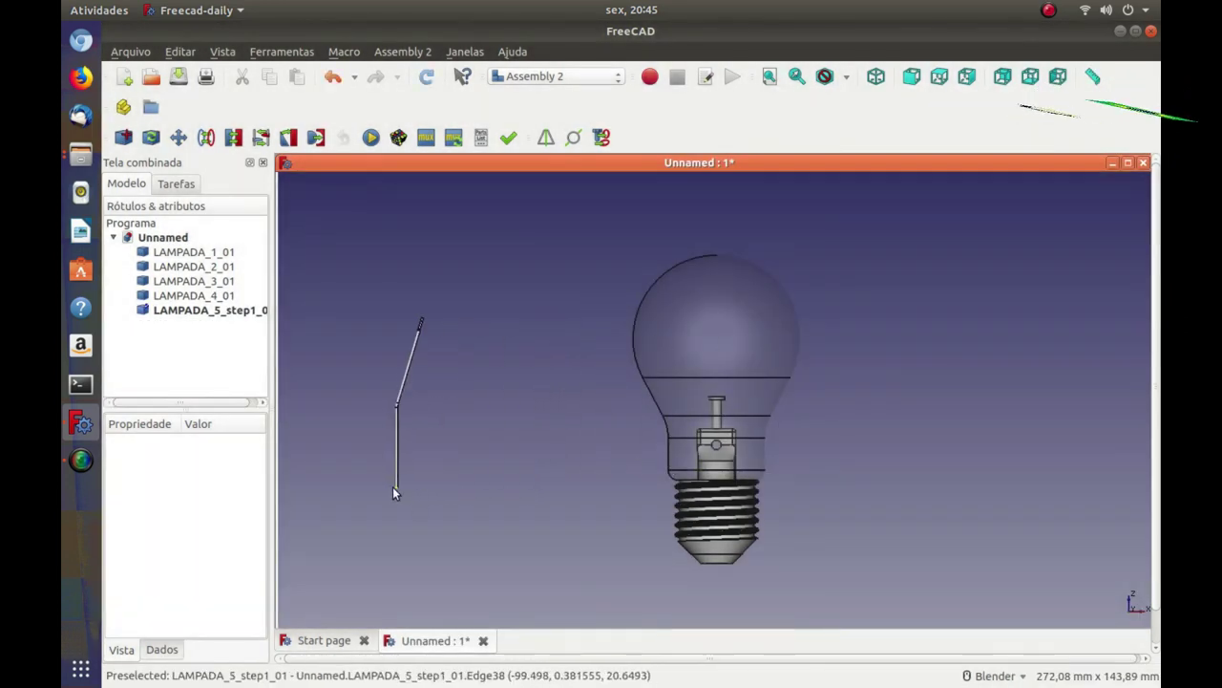
key(Escape)
double_click(241, 311)
drag(714, 436, 725, 391)
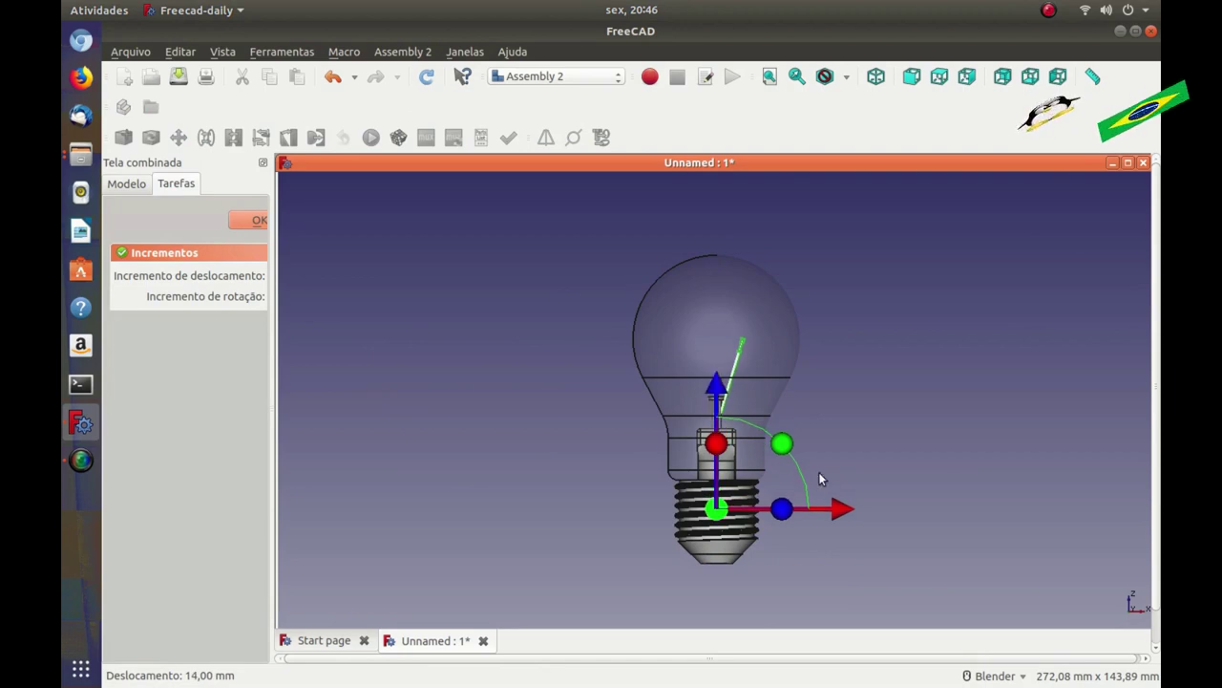
drag(833, 508, 849, 512)
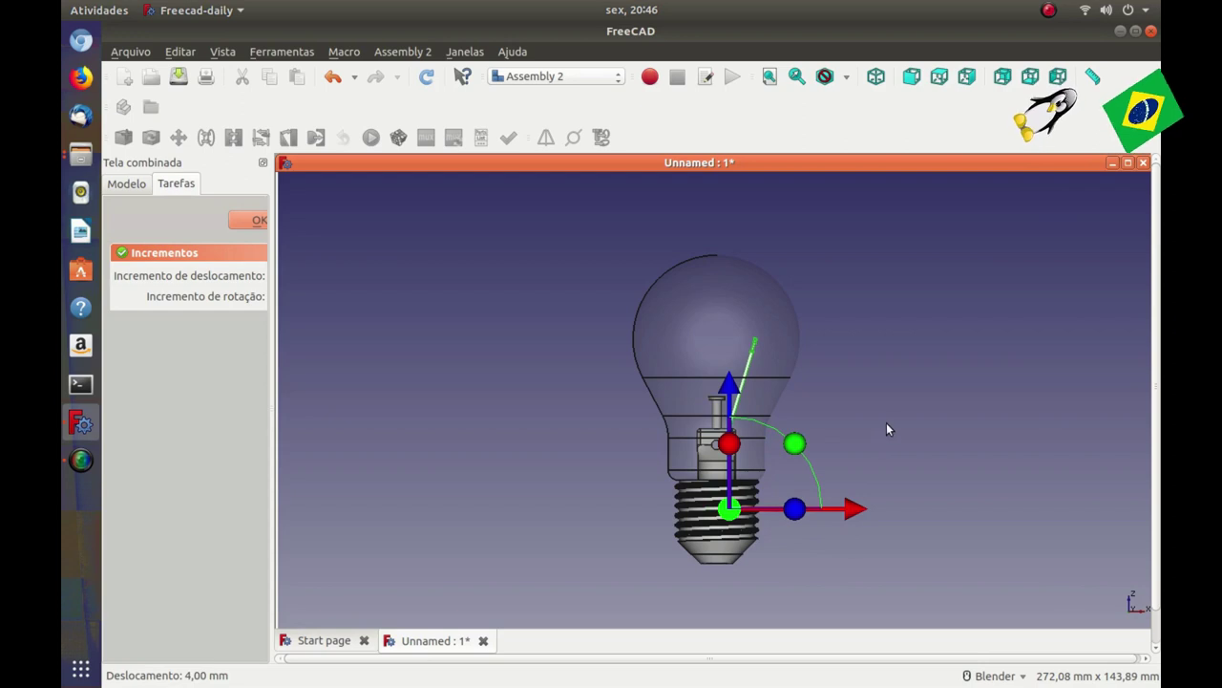
click(256, 222)
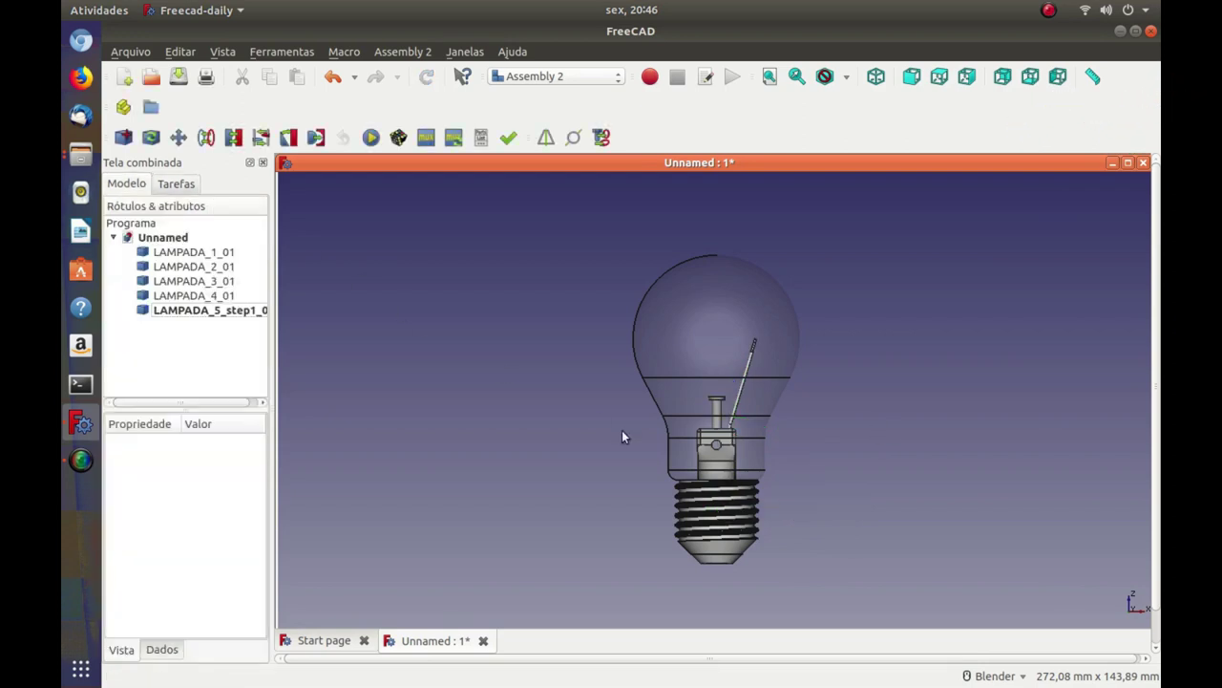
Step: Raise the LAMPADA_5 wire 1 mm more and confirm its position
scroll(668, 430, up, 3)
scroll(731, 431, up, 4)
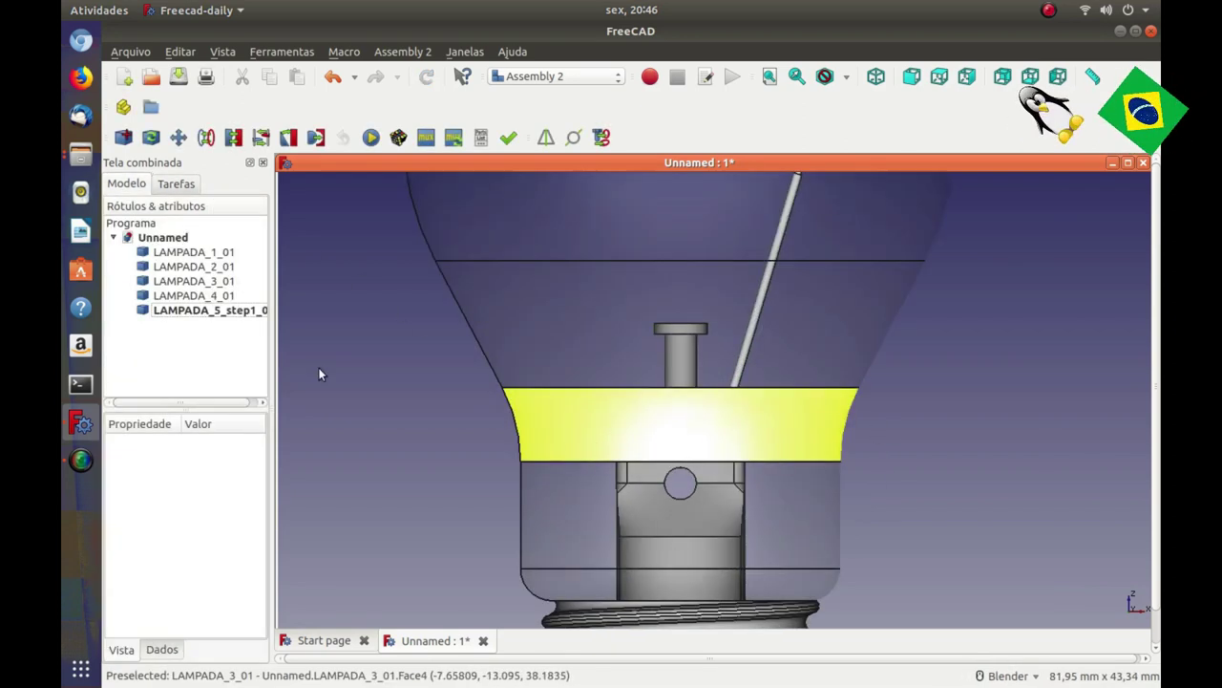
double_click(223, 310)
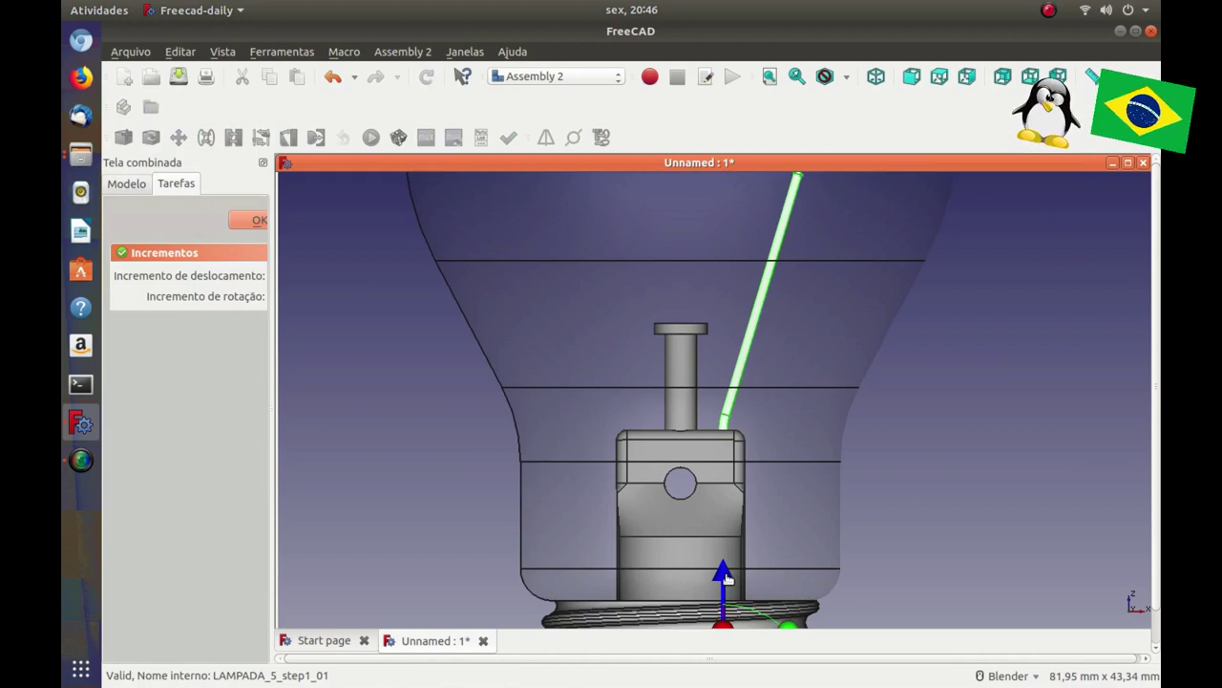
drag(726, 576, 730, 564)
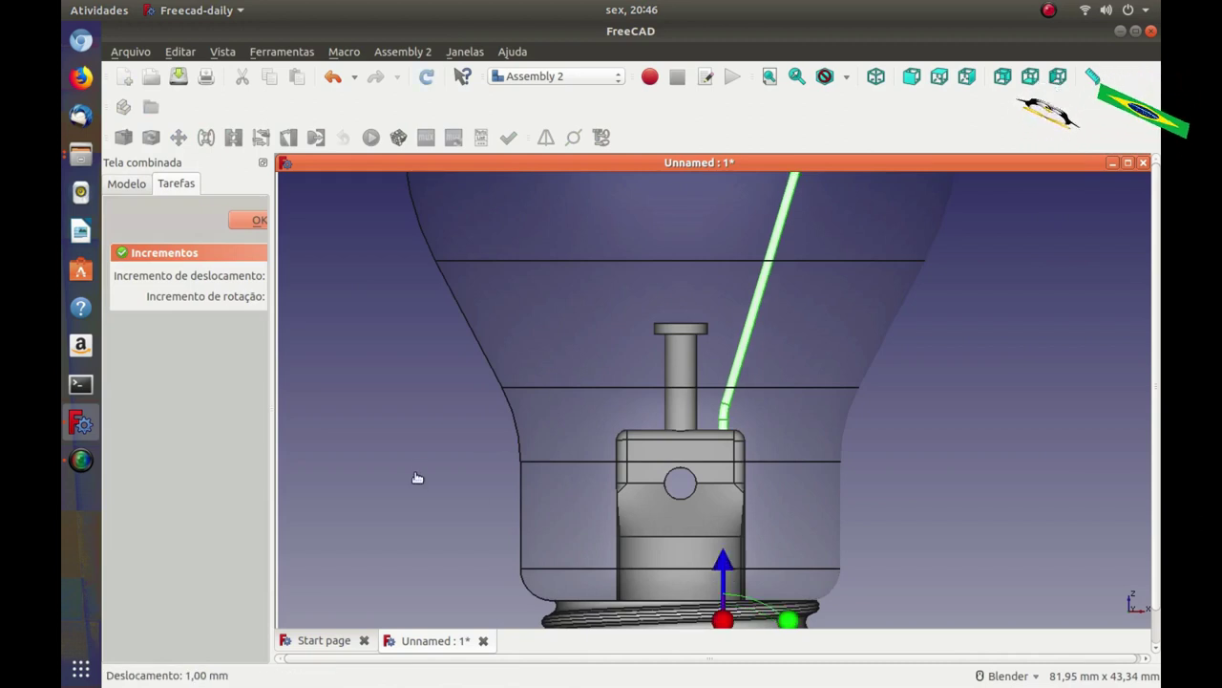
scroll(923, 503, down, 4)
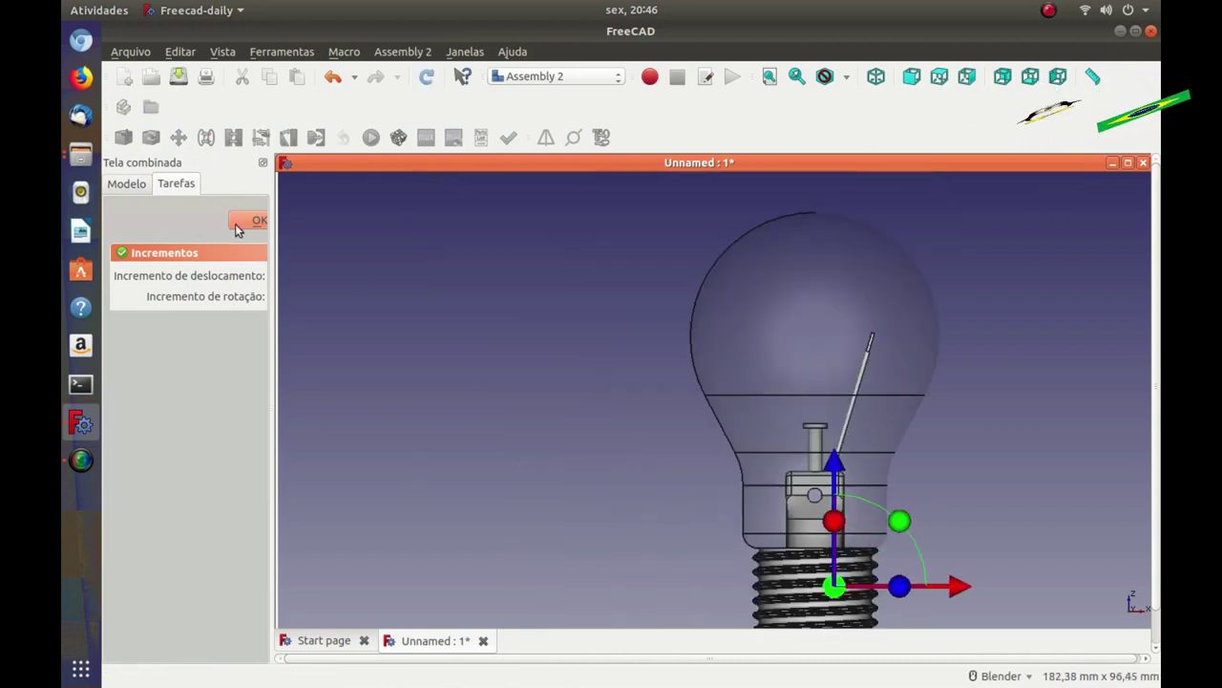
click(236, 226)
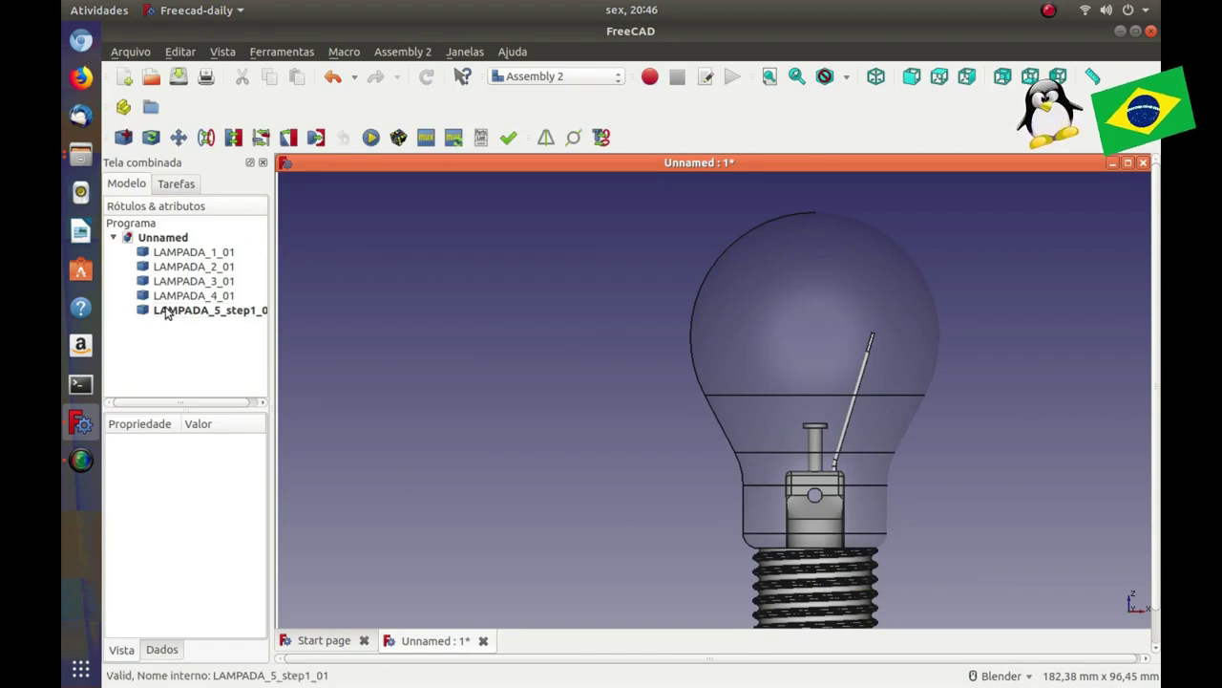
Step: In the Part Design workbench, clone the LAMPADA_5_step1_01 wire and select the Clone
click(611, 78)
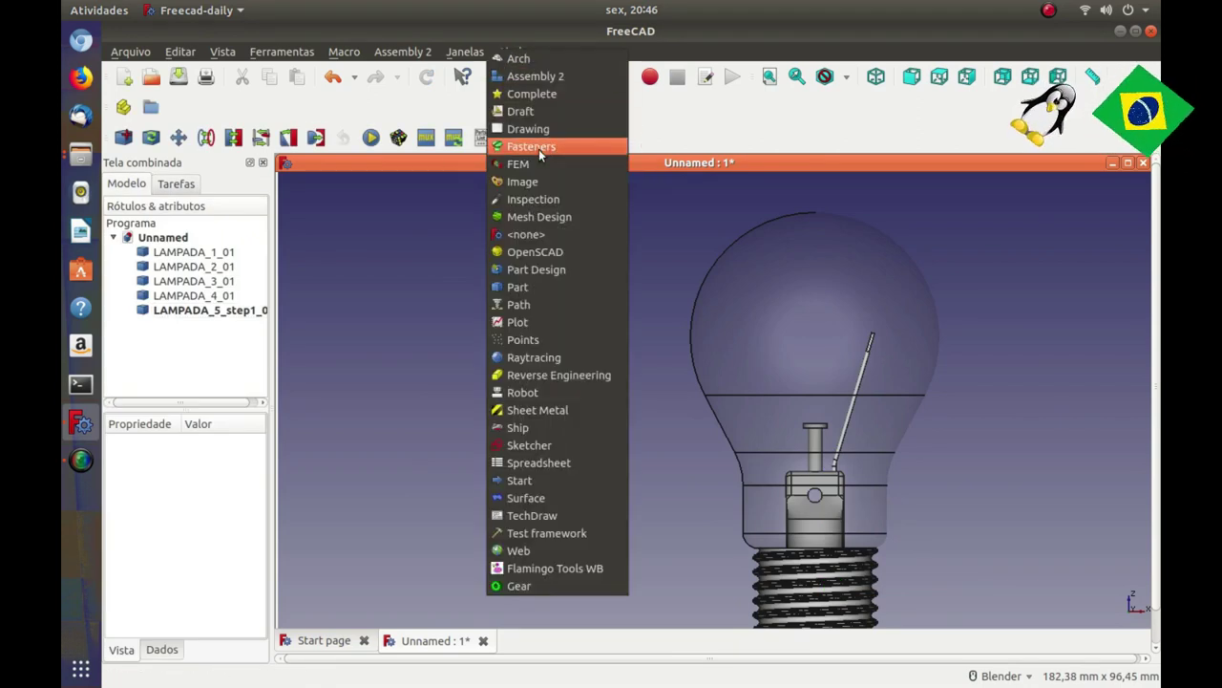
click(528, 270)
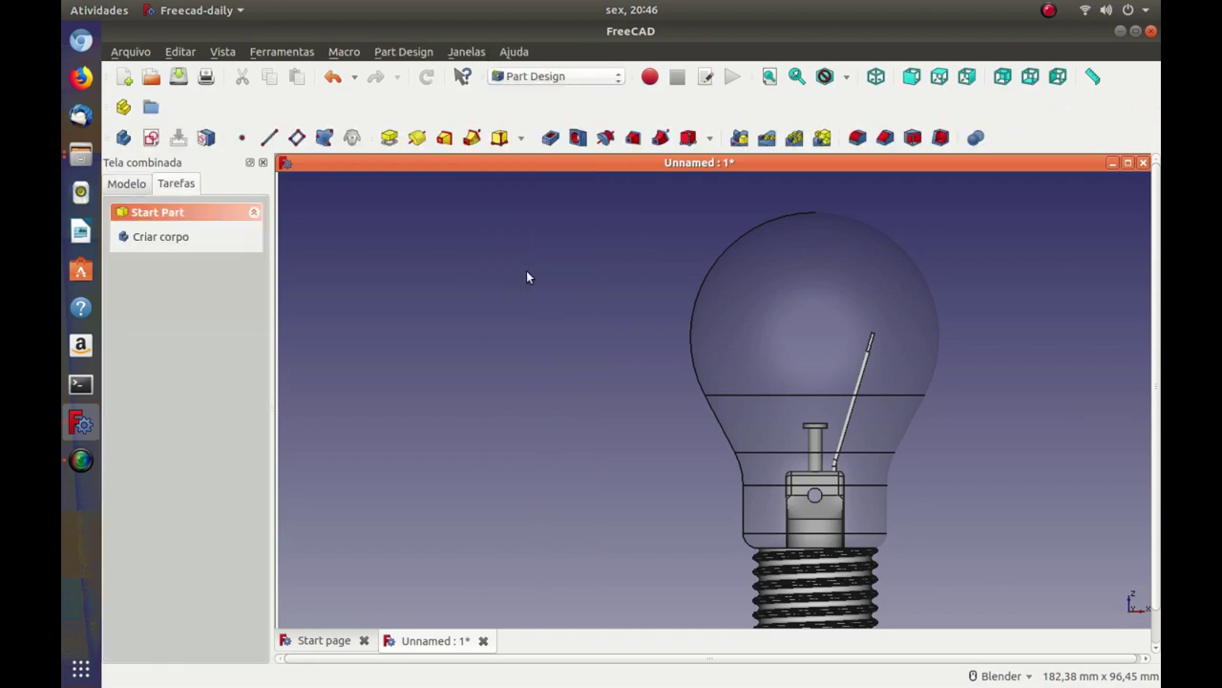
click(136, 184)
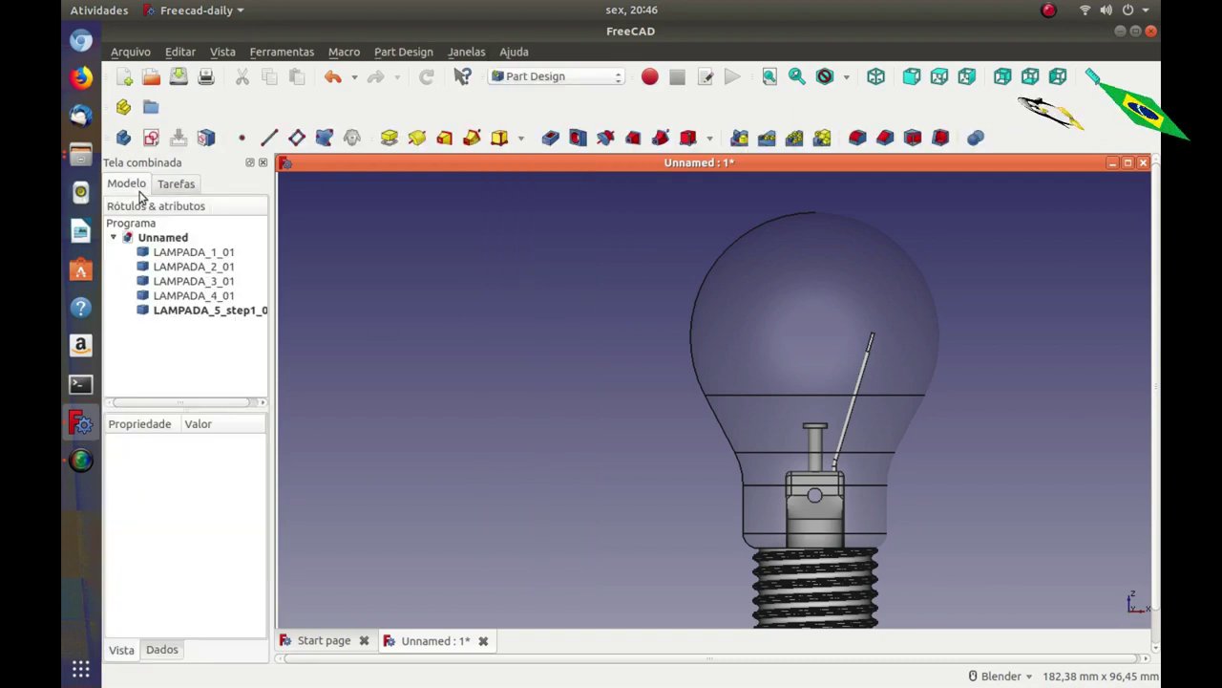
click(182, 309)
click(353, 138)
click(437, 344)
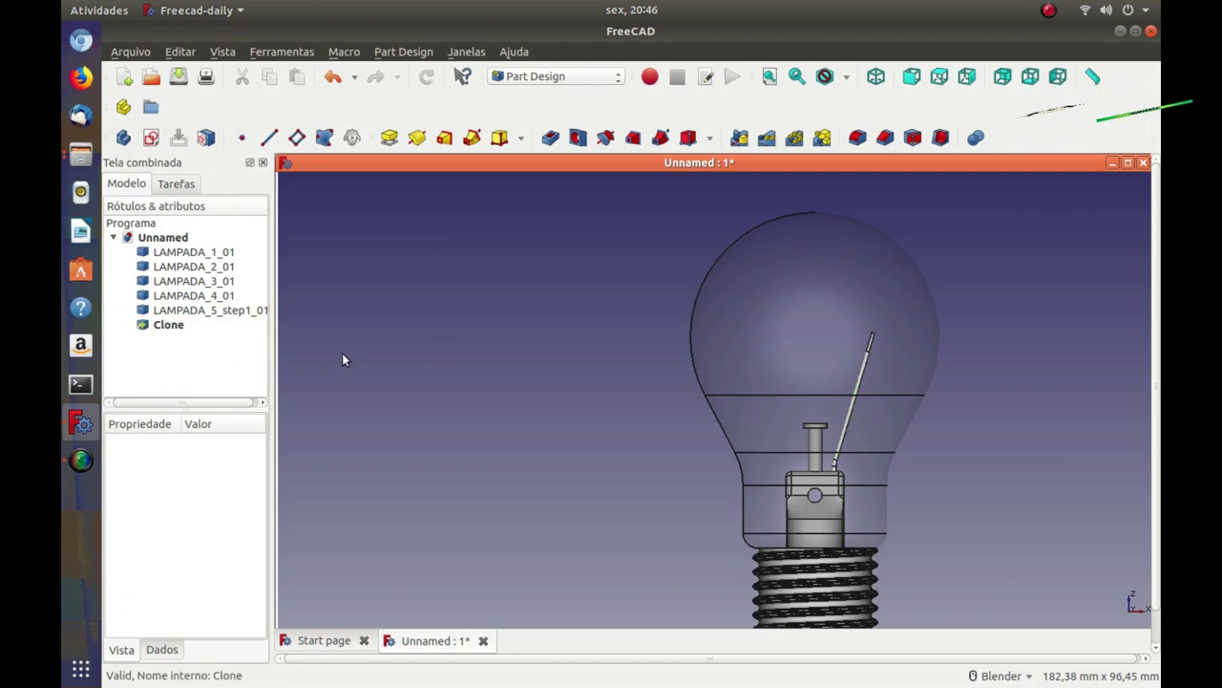
click(145, 327)
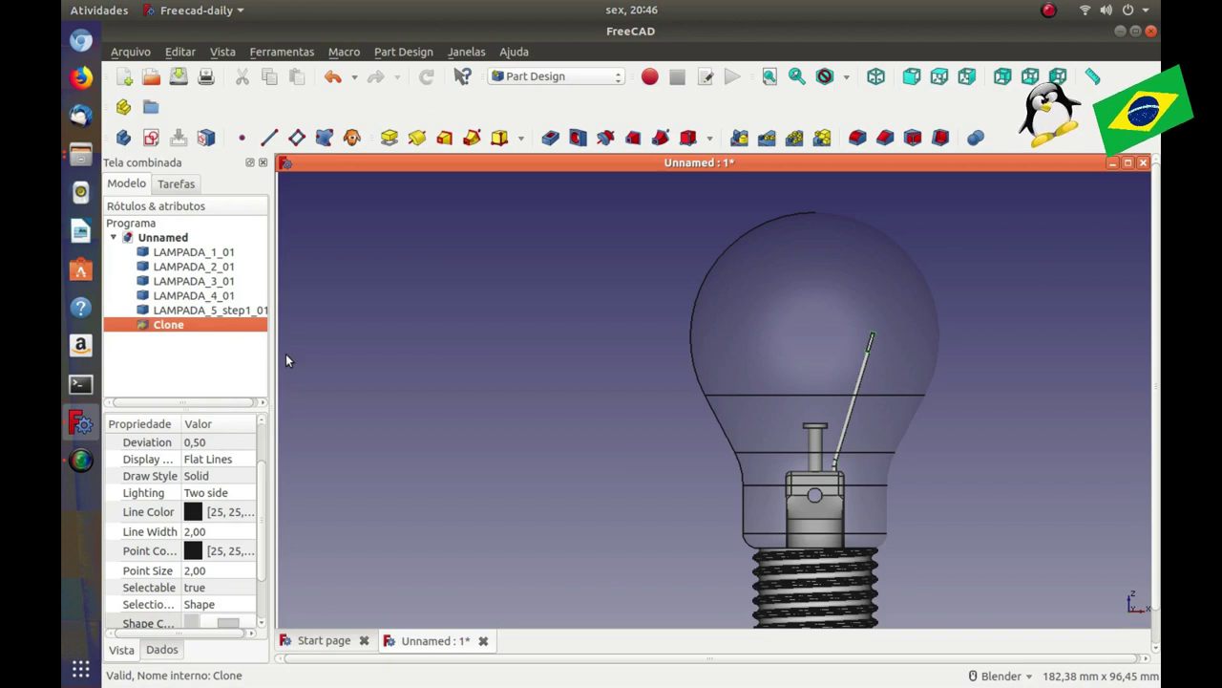
Step: In top view, rotate the Clone 180° around the bulb axis
key(2)
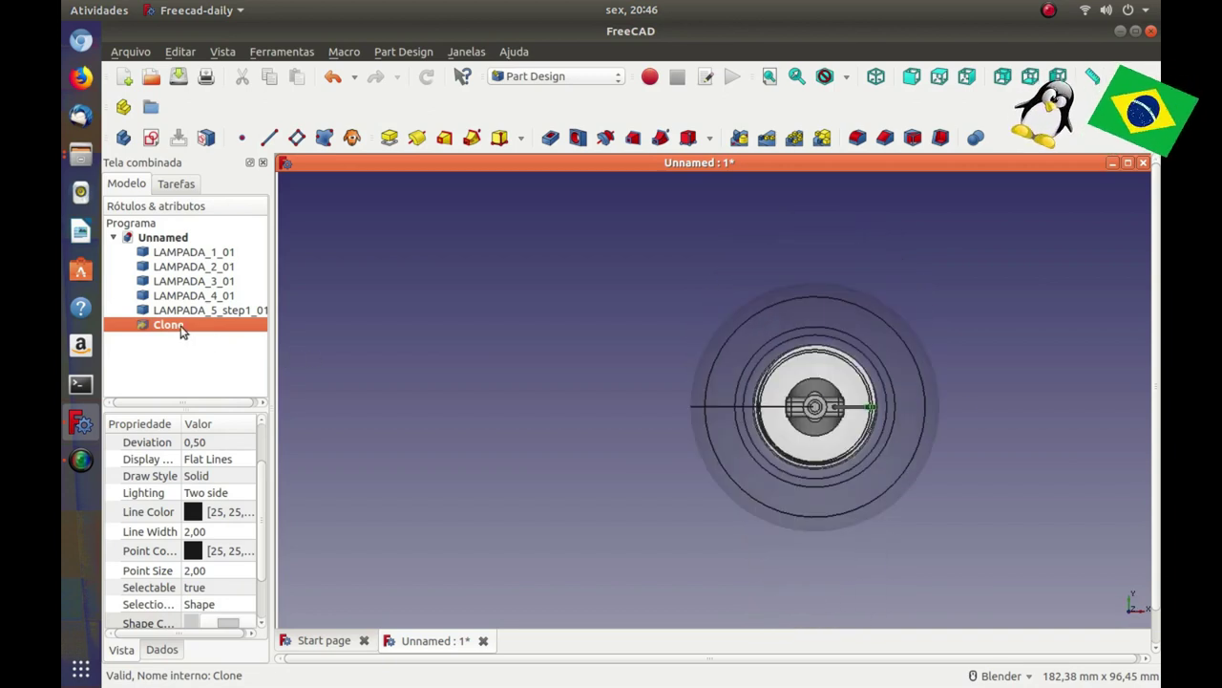
double_click(181, 326)
mouse_move(900, 346)
mouse_down()
mouse_move(733, 428)
mouse_move(717, 469)
mouse_move(724, 505)
mouse_up()
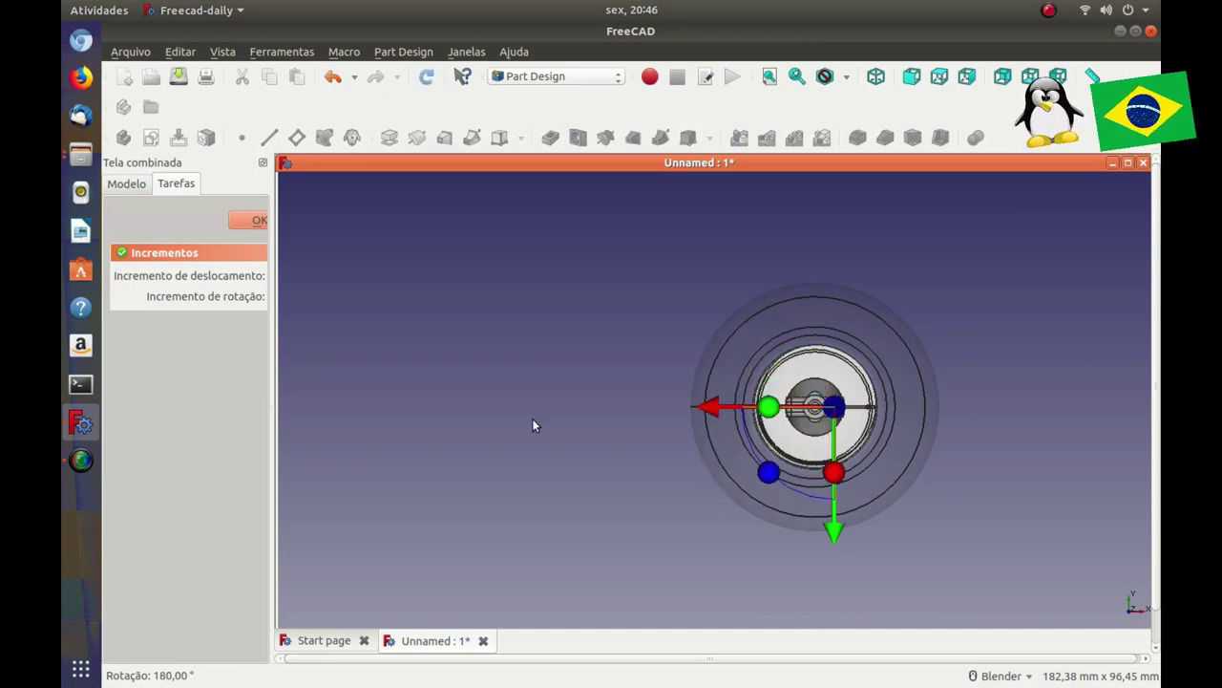
Step: In front view, slide the Clone left opposite the original wire and confirm
key(1)
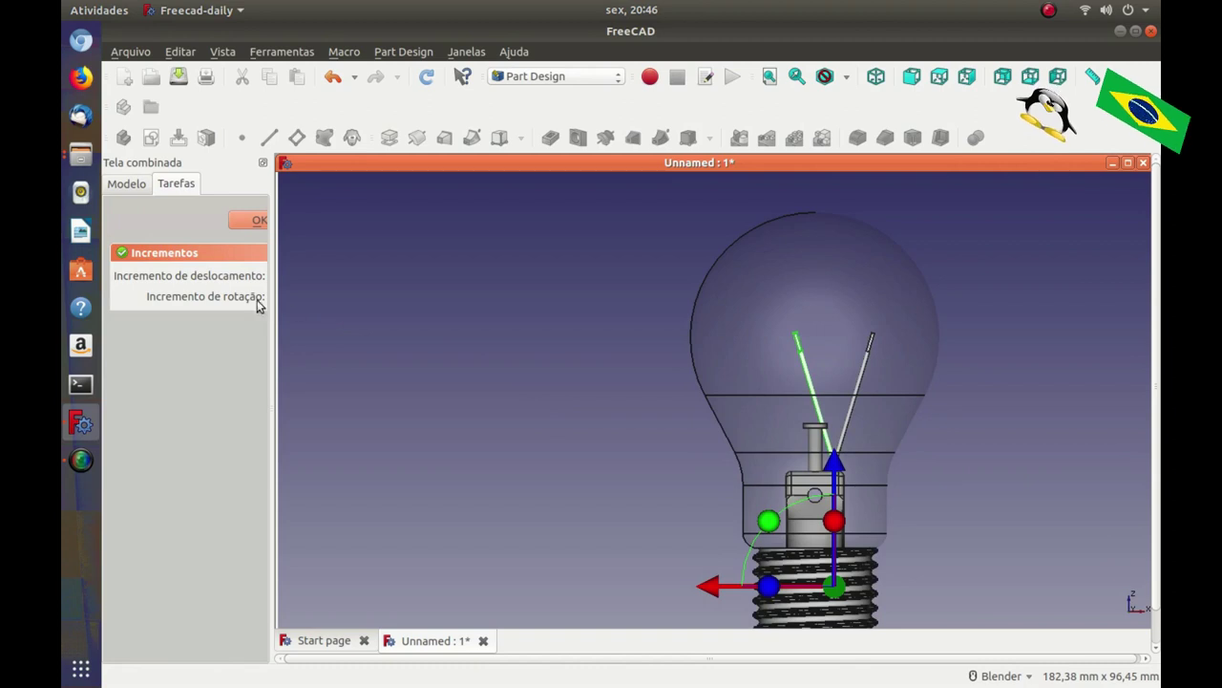
drag(729, 596, 674, 595)
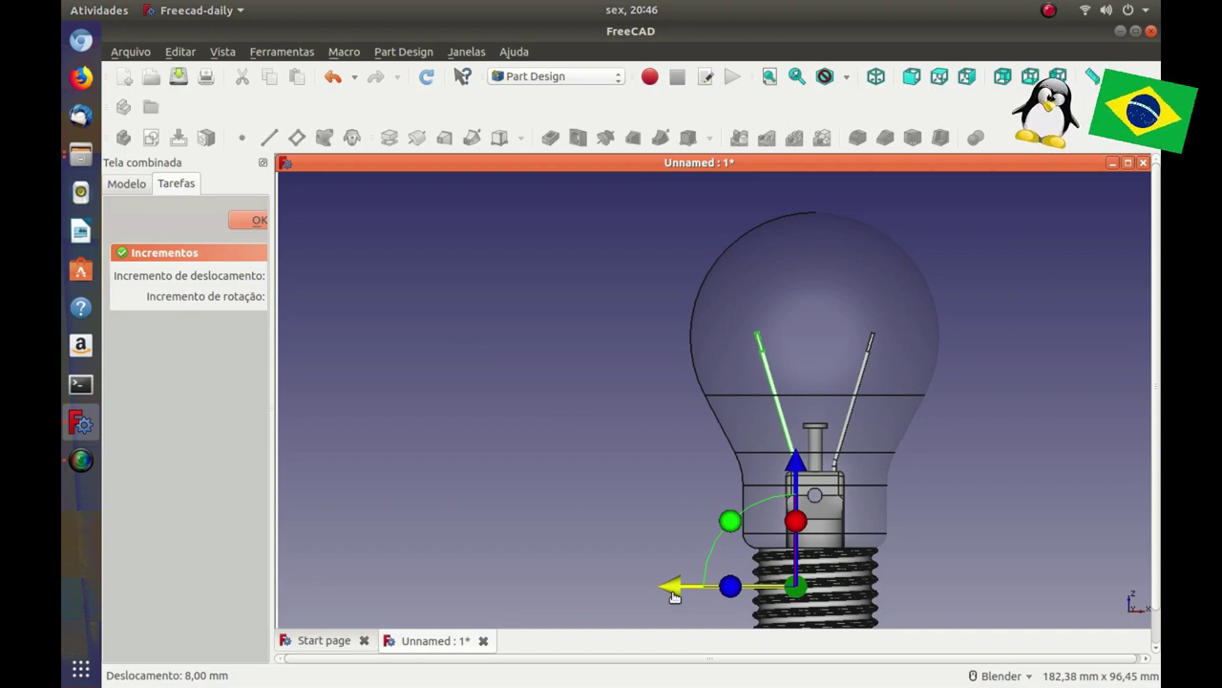
drag(671, 596, 666, 593)
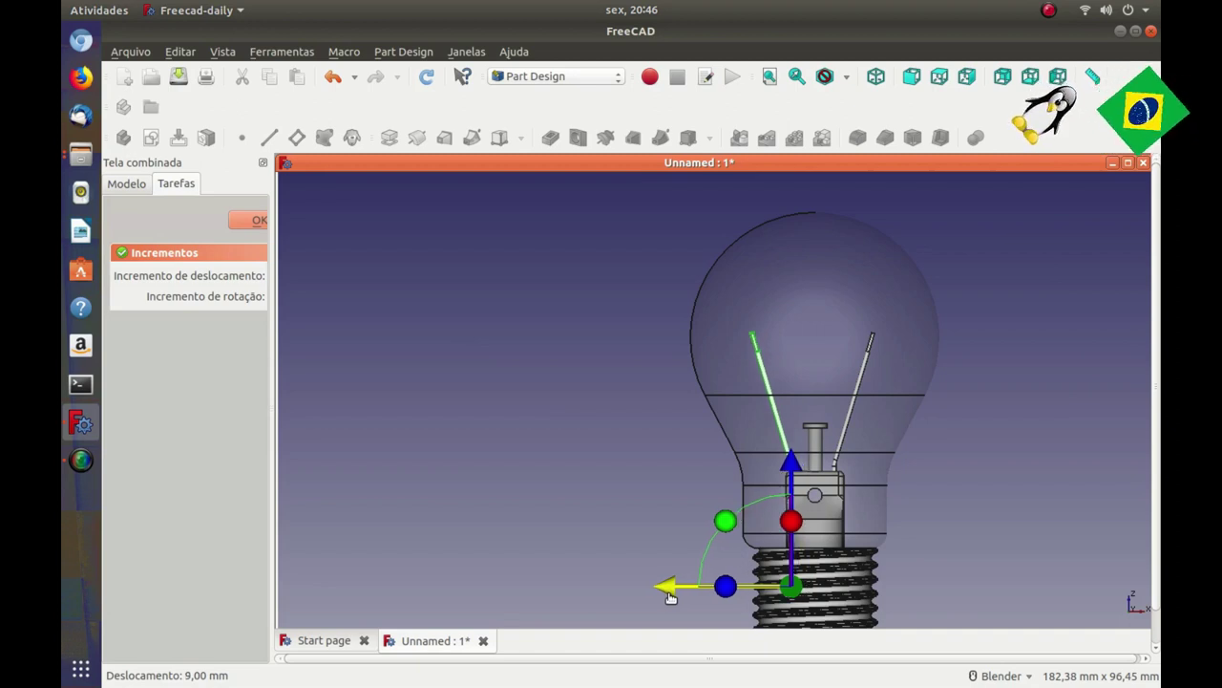
drag(677, 595, 680, 594)
click(257, 222)
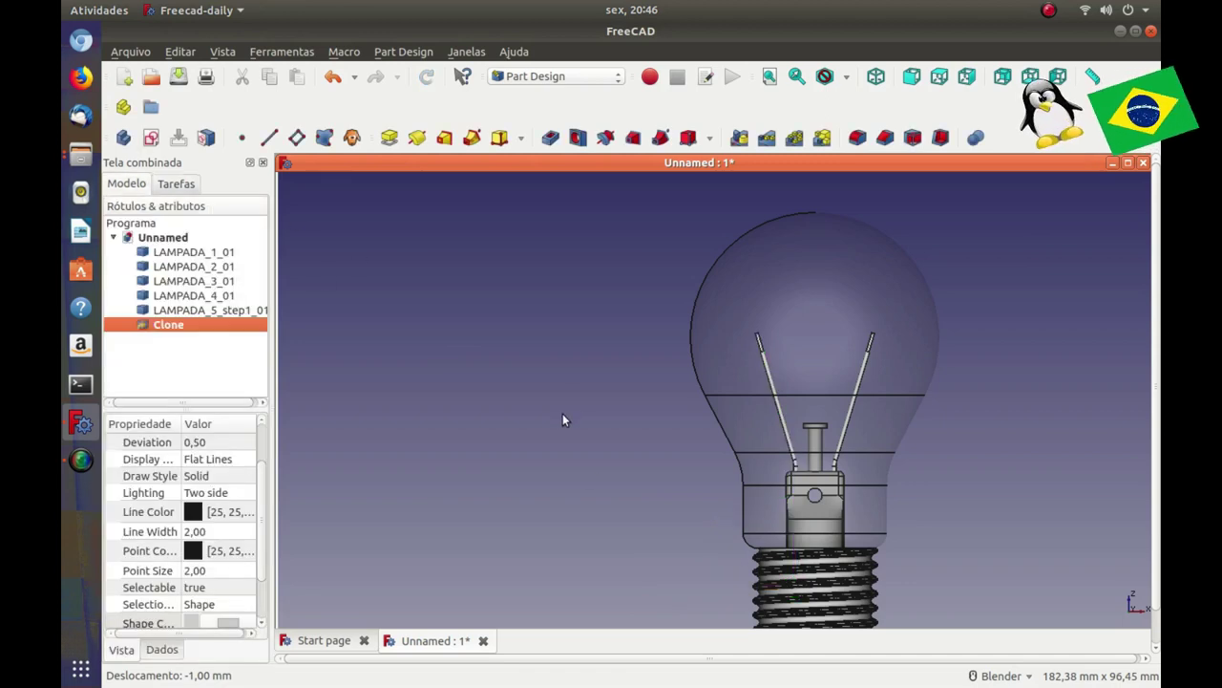
scroll(562, 420, down, 3)
scroll(678, 468, up, 5)
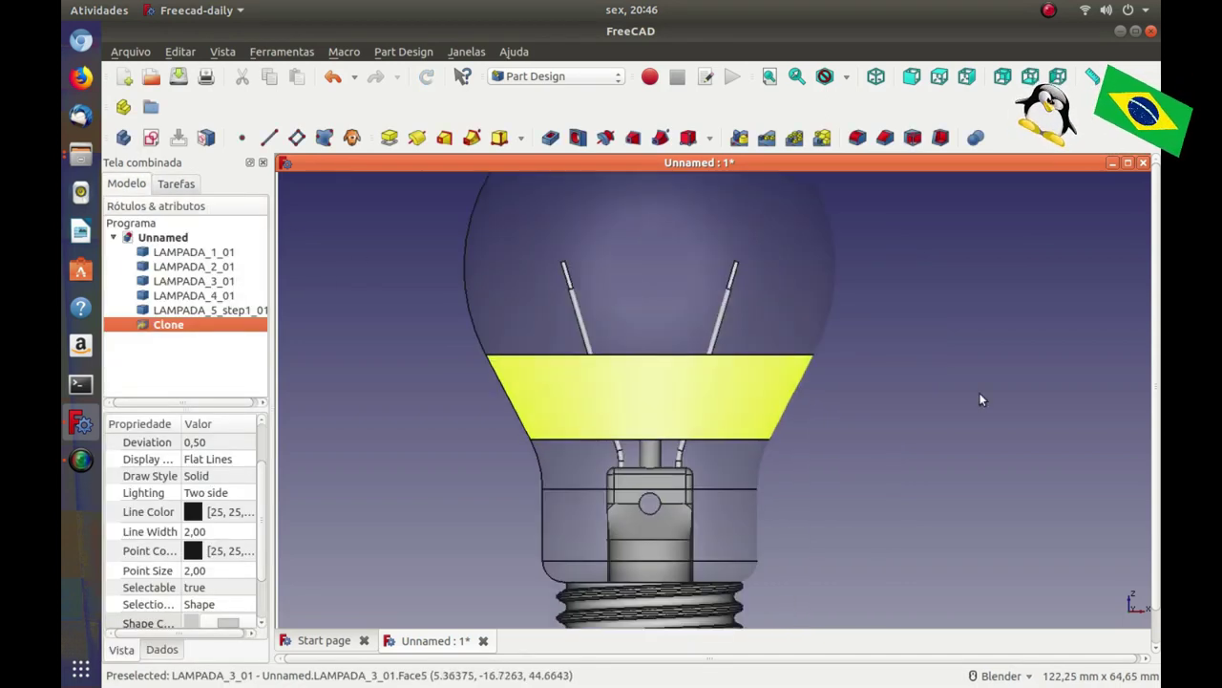
scroll(1105, 407, down, 5)
scroll(1079, 406, up, 2)
scroll(1079, 394, up, 2)
scroll(1079, 411, down, 3)
scroll(1087, 424, up, 4)
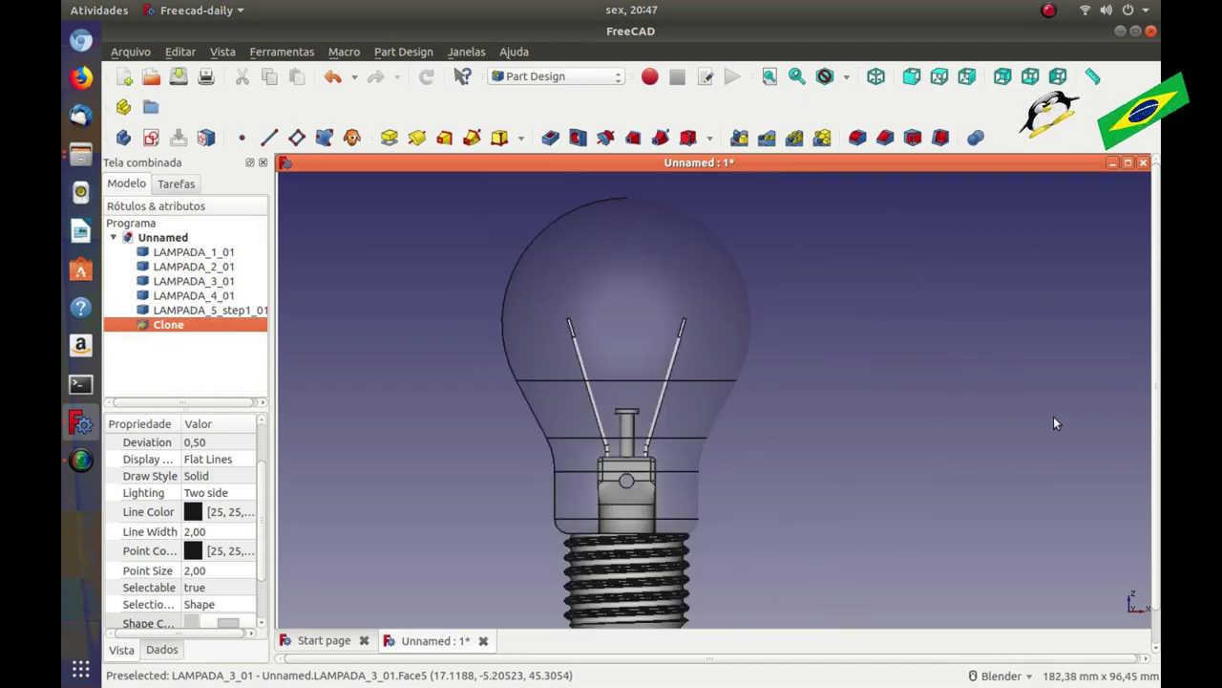
scroll(1055, 423, down, 2)
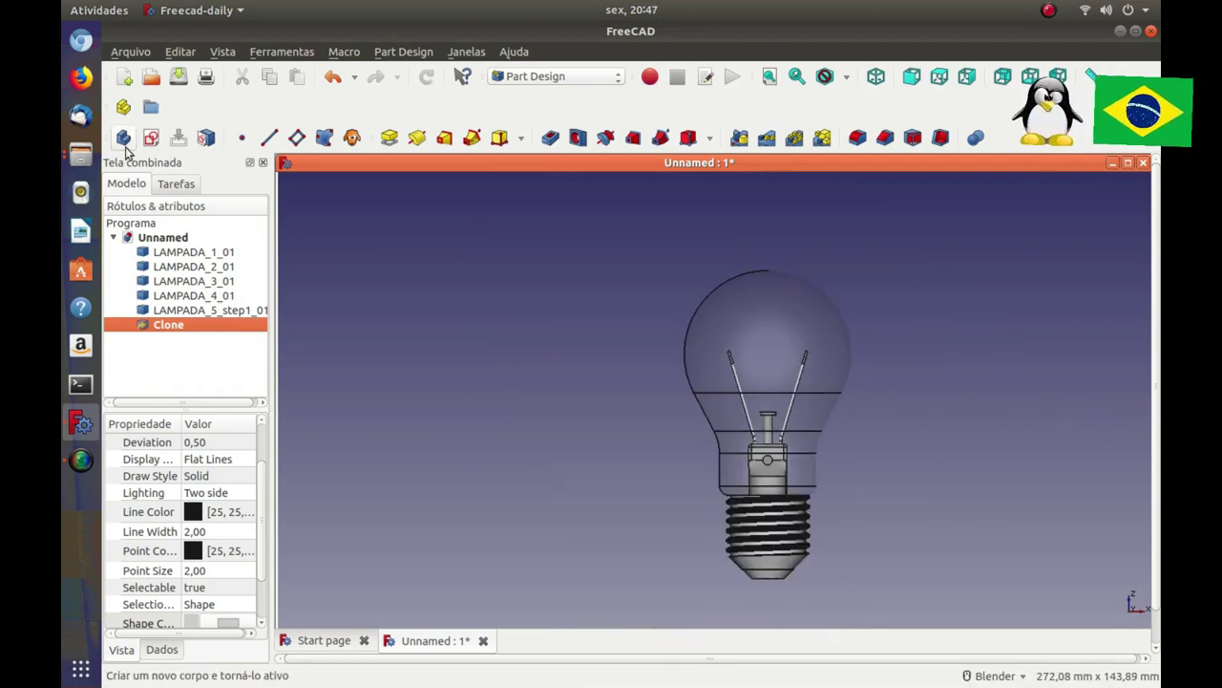
Step: Back in Assembly 2, import LAMPADA 6.fcstd as LAMPADA_6_01 and select it
click(541, 81)
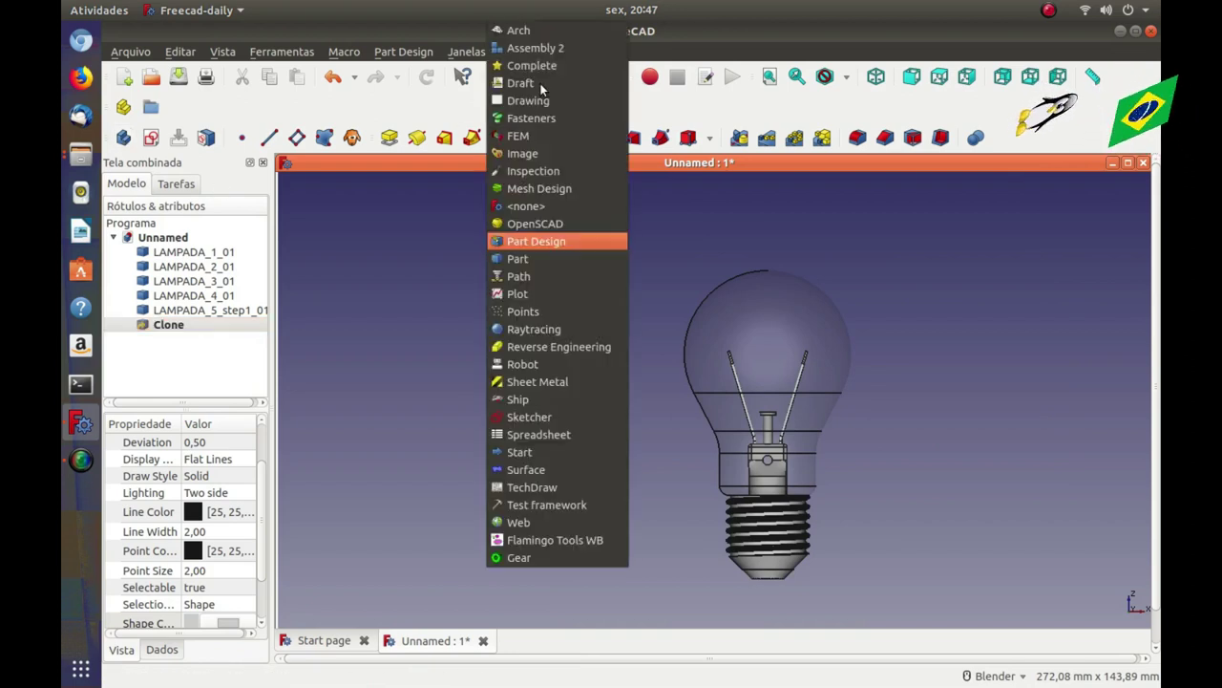
click(526, 52)
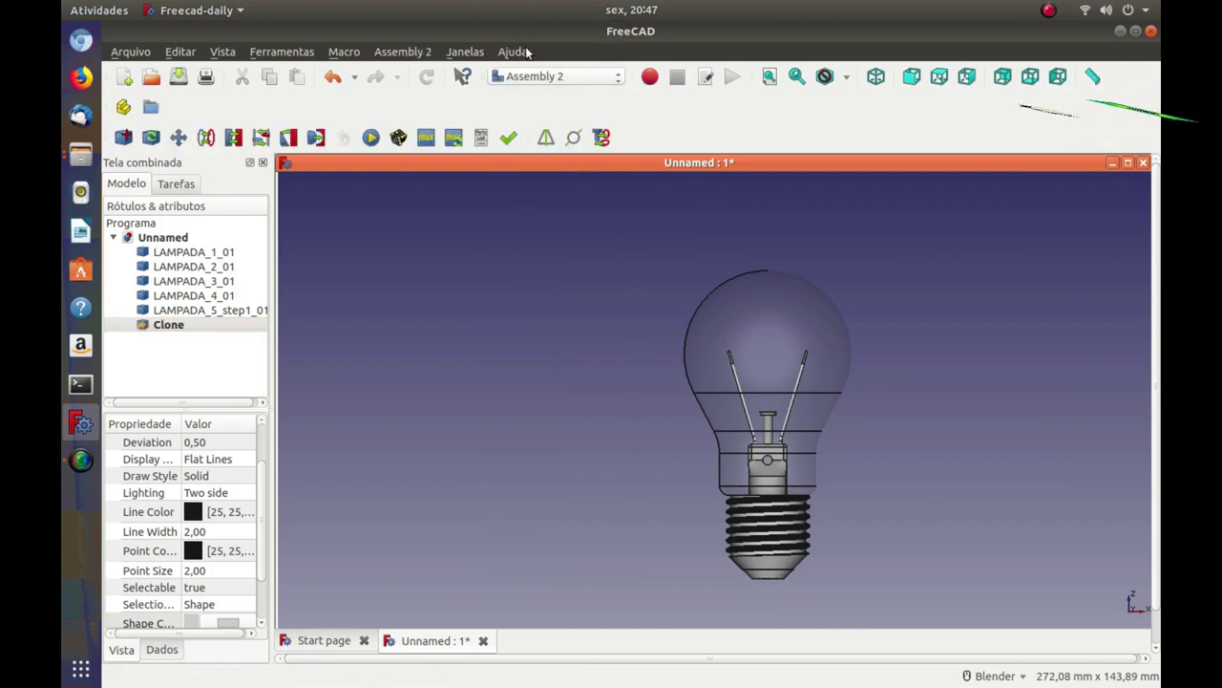
click(122, 139)
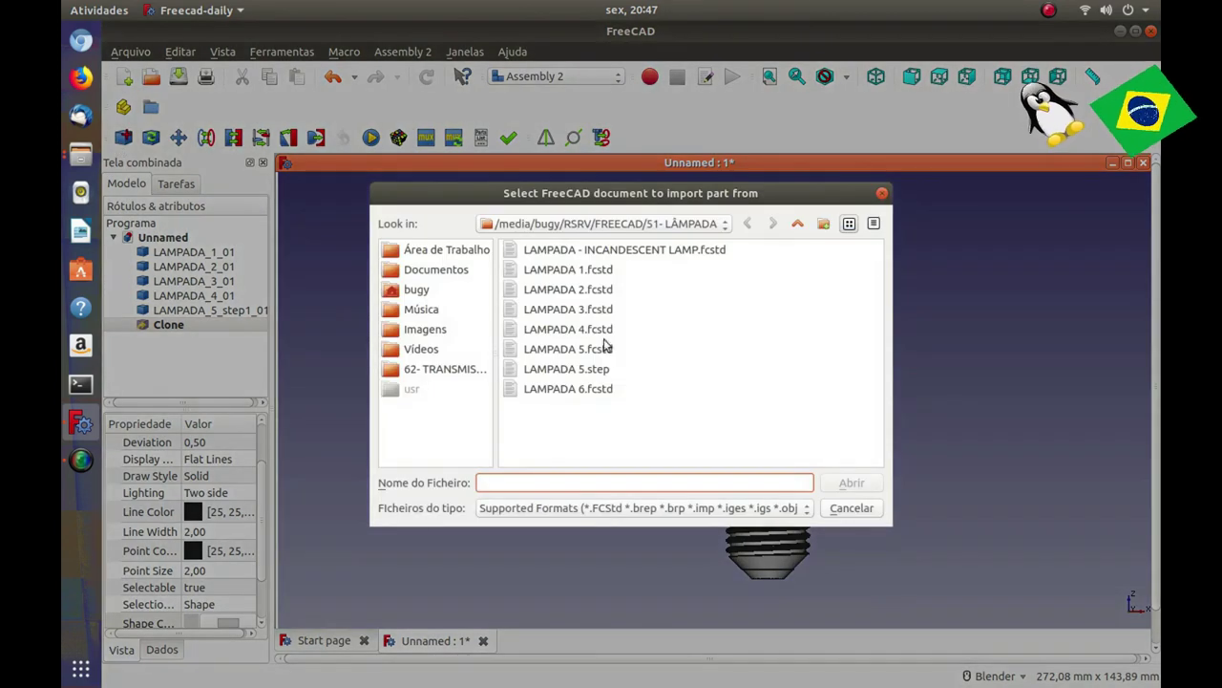
click(573, 389)
click(850, 483)
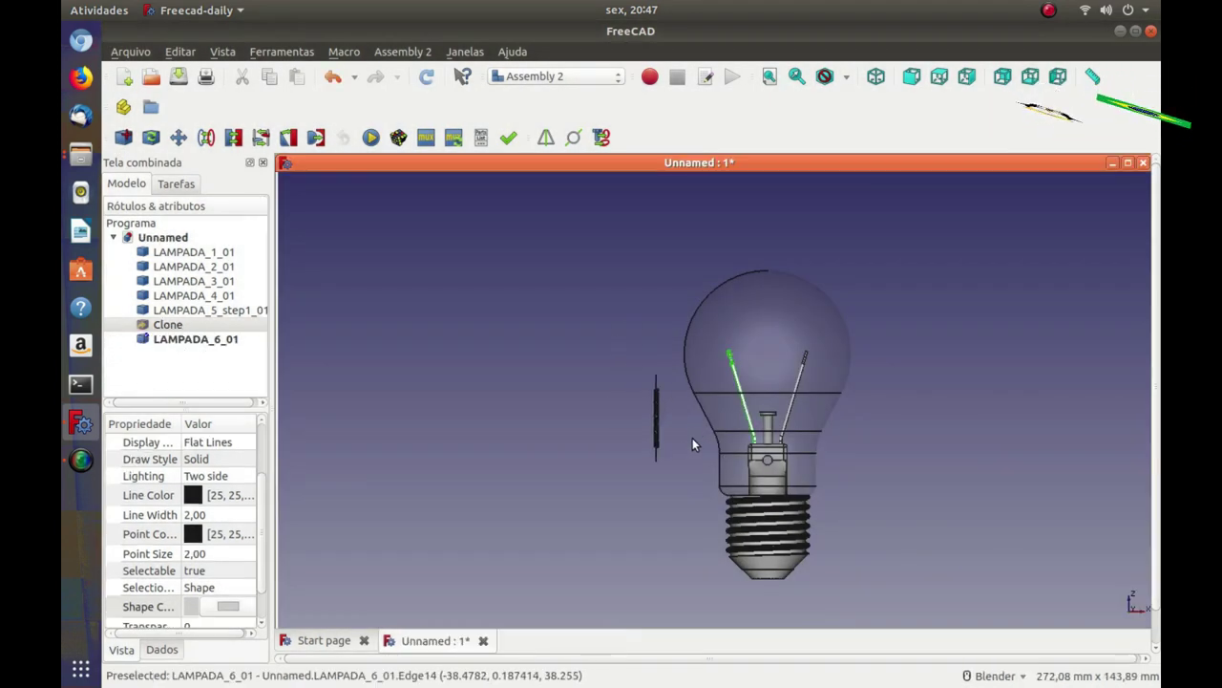
click(691, 398)
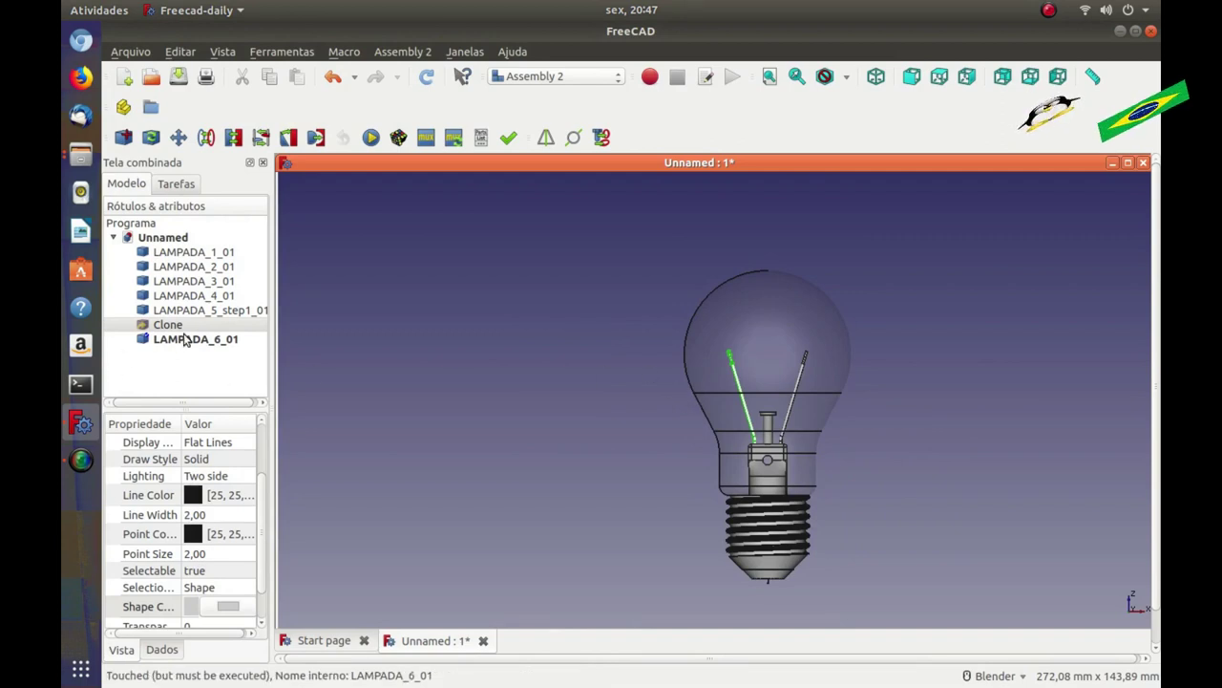
click(187, 341)
Step: Move LAMPADA_6_01 into the bulb: 57 mm high, rotated -90°, shifted 13 mm, raised 5 mm
double_click(191, 340)
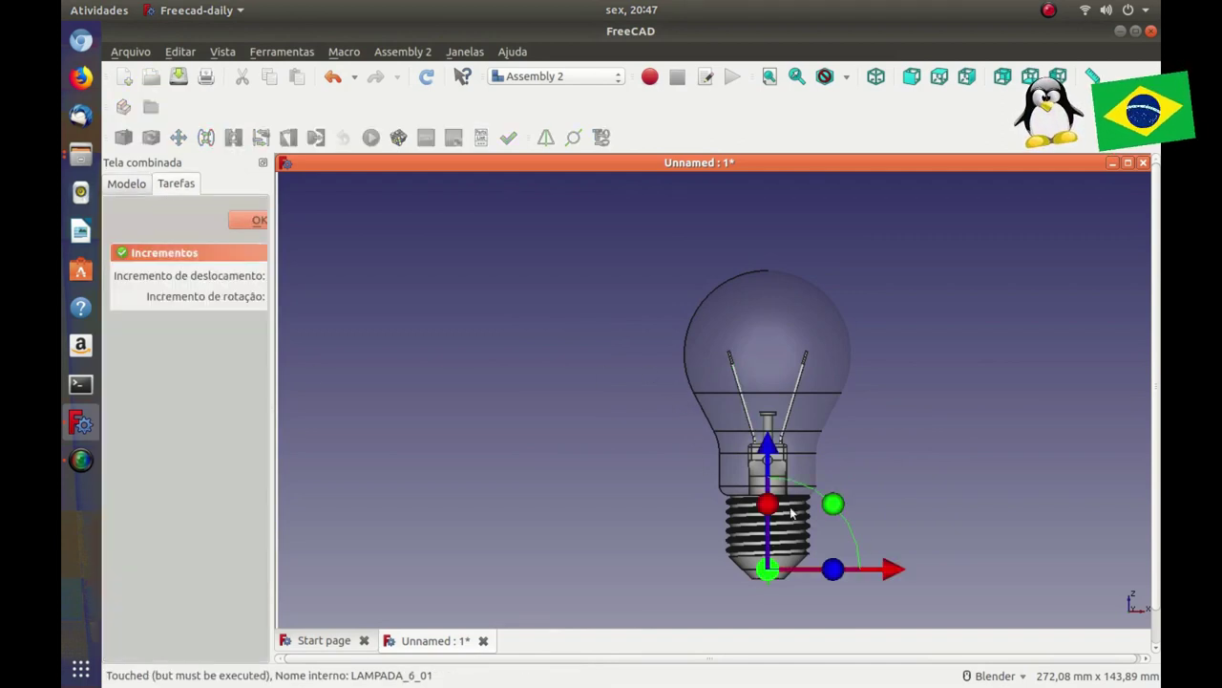
drag(769, 421, 945, 225)
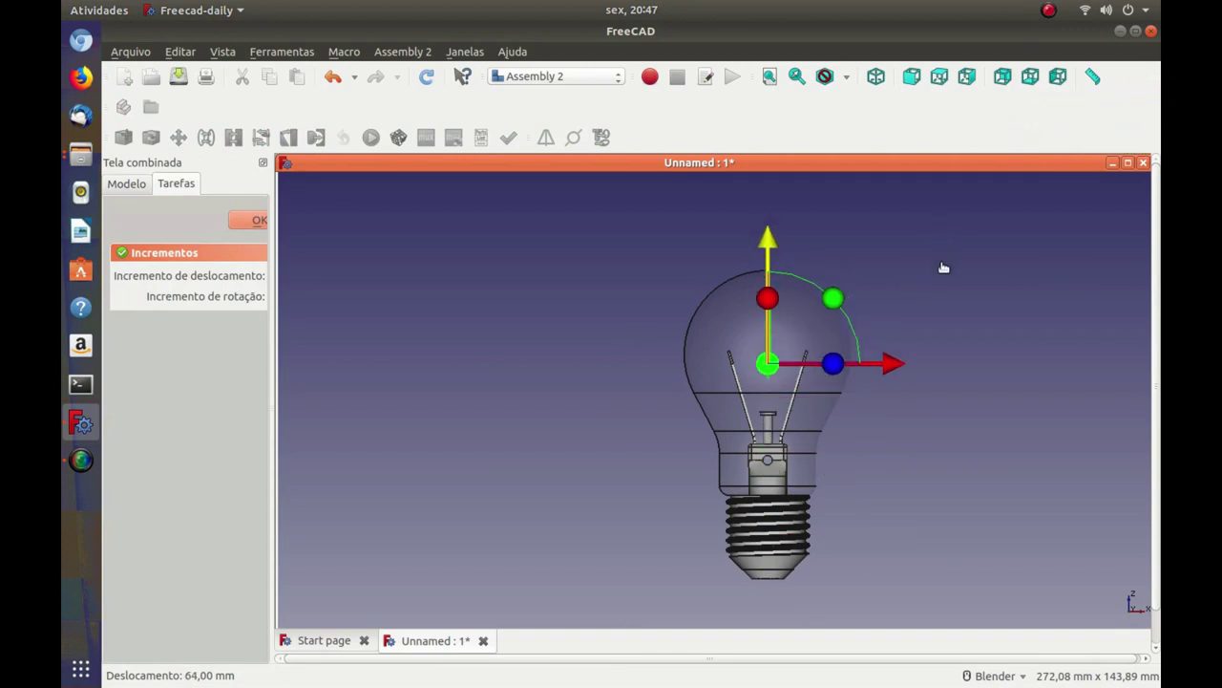
drag(945, 224, 942, 270)
mouse_move(832, 321)
mouse_down()
mouse_move(679, 338)
mouse_move(691, 328)
mouse_up()
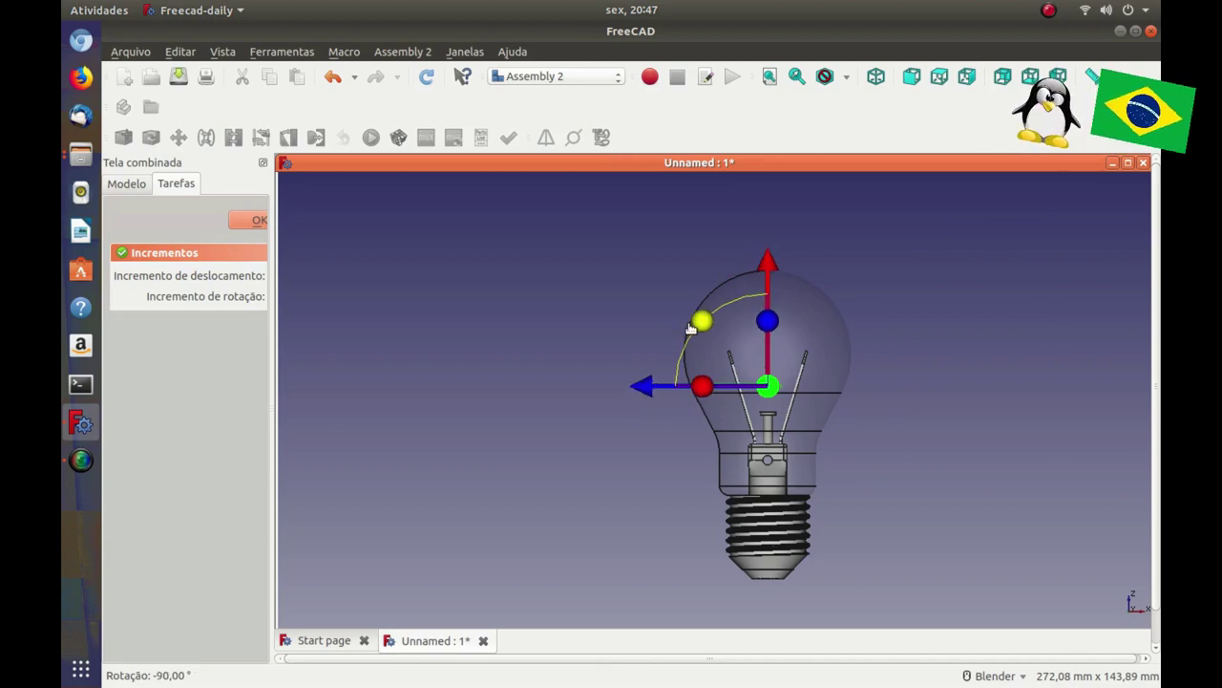
drag(647, 388, 682, 384)
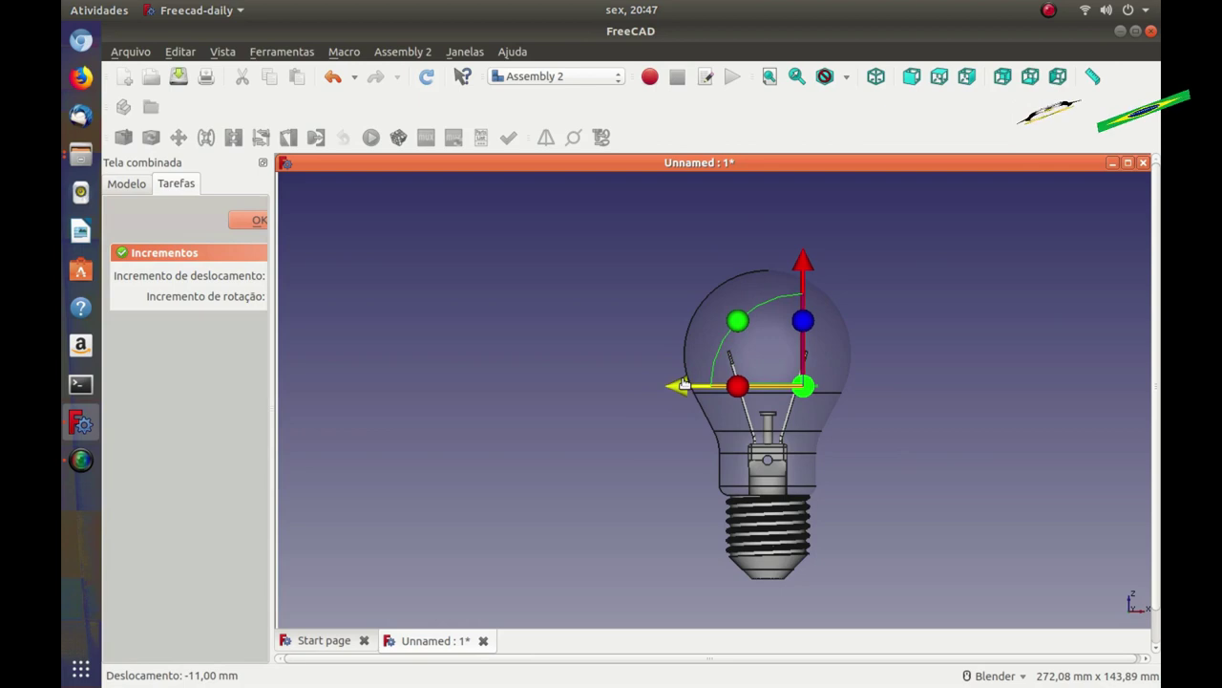
drag(804, 263, 808, 243)
Step: Lift the filament 2 mm, slide it between the support wire tips, and confirm
middle_drag(905, 341, 819, 442)
scroll(779, 413, up, 5)
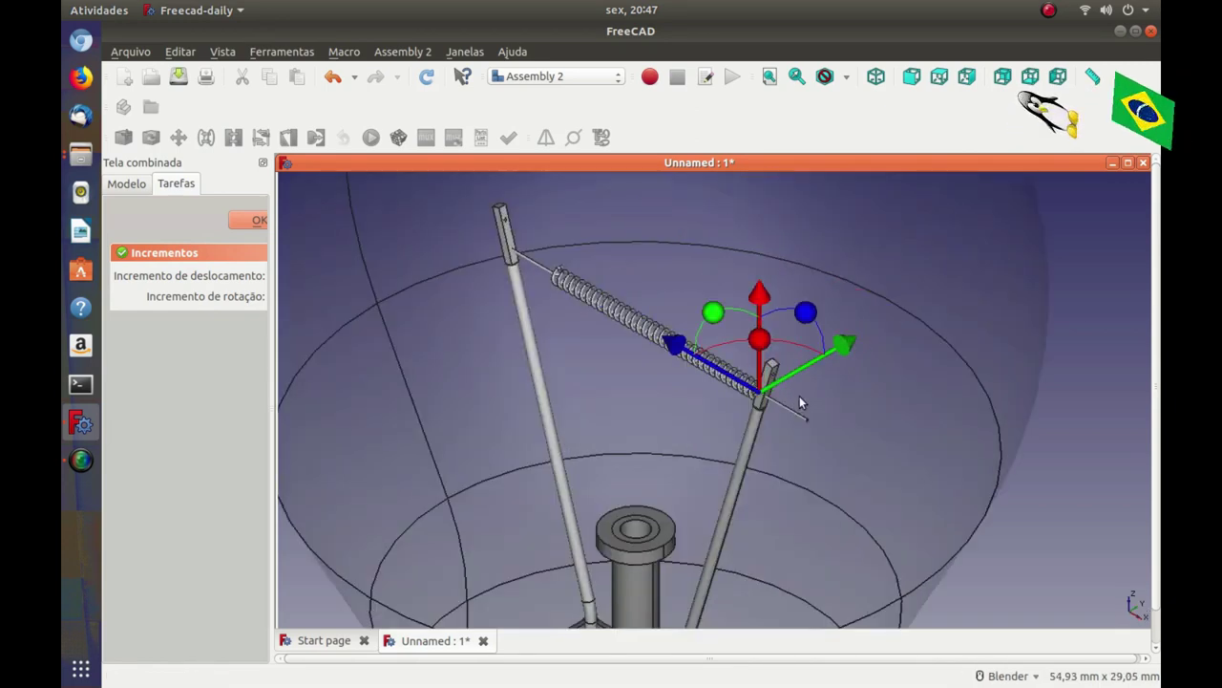
scroll(799, 399, up, 2)
drag(749, 292, 751, 265)
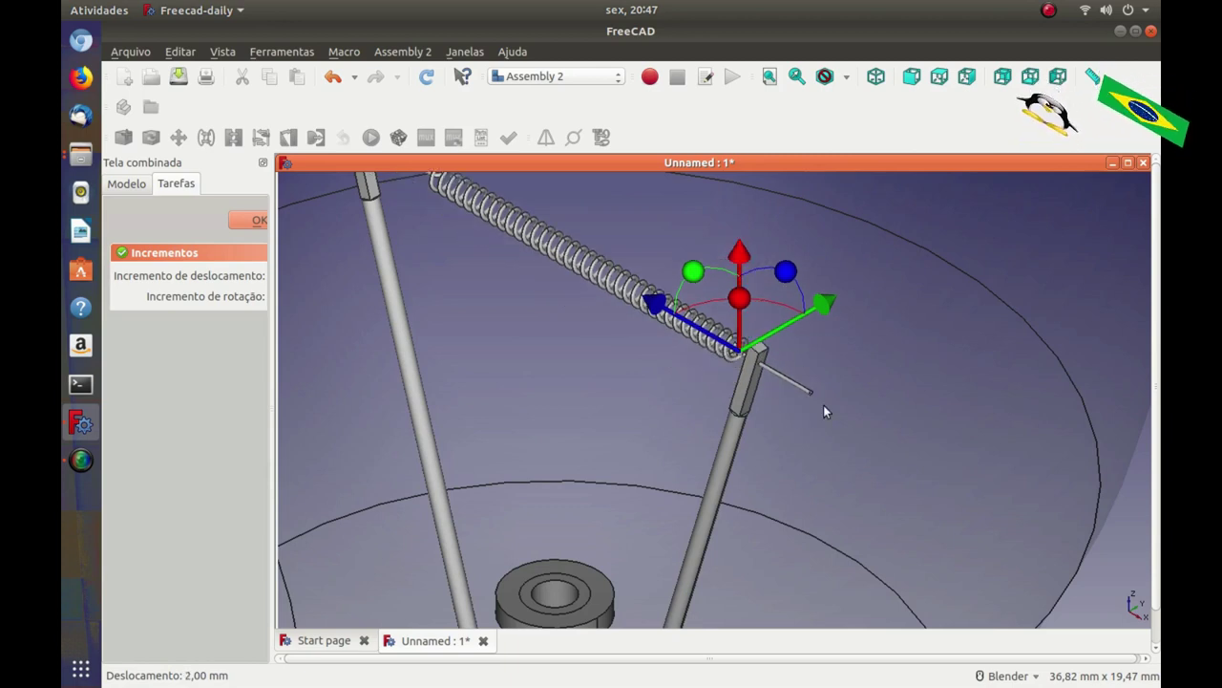
scroll(826, 410, down, 4)
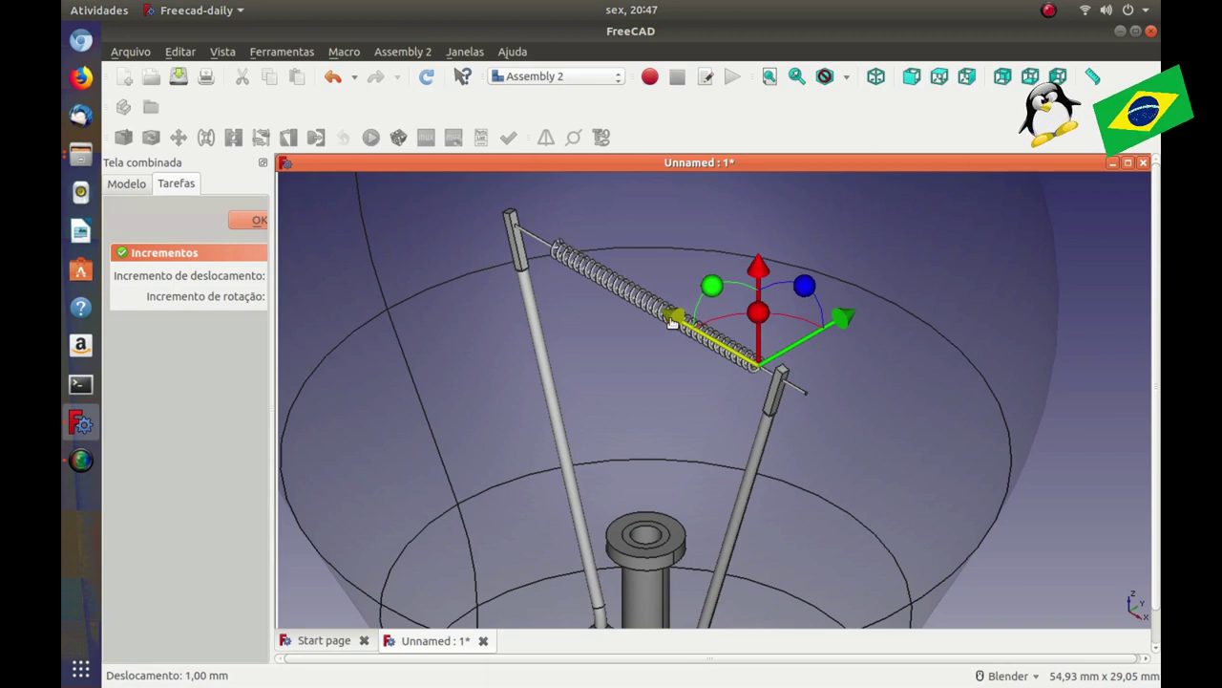
drag(669, 321, 661, 316)
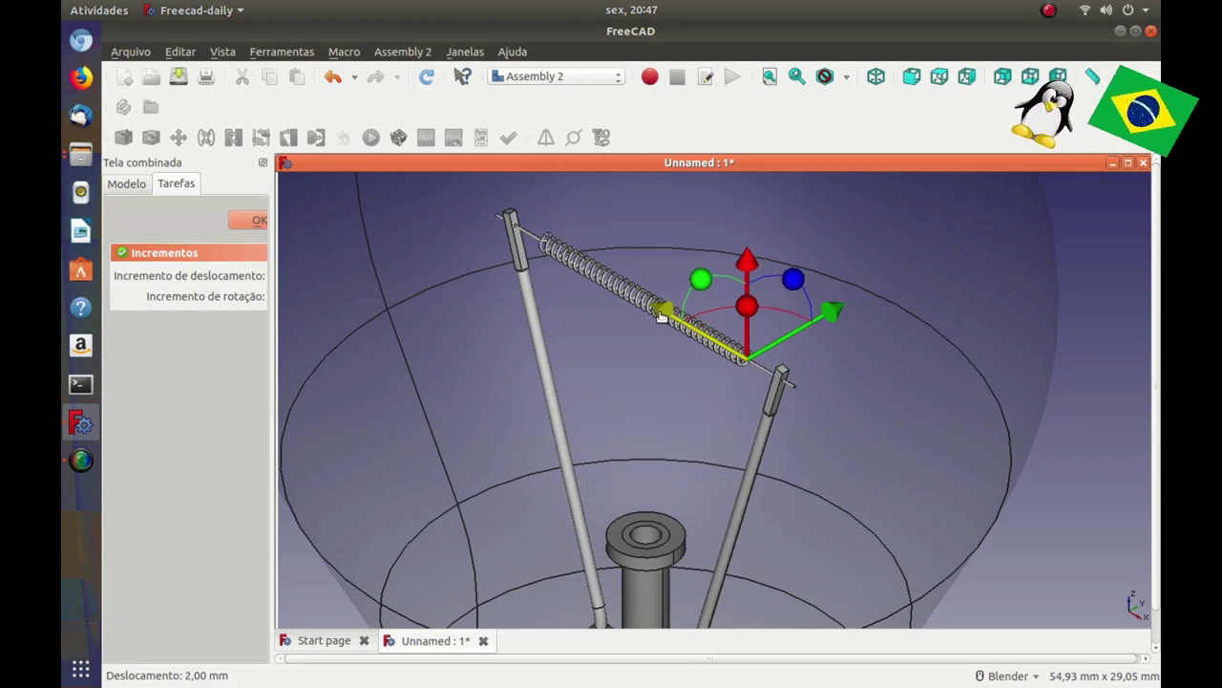
key(1)
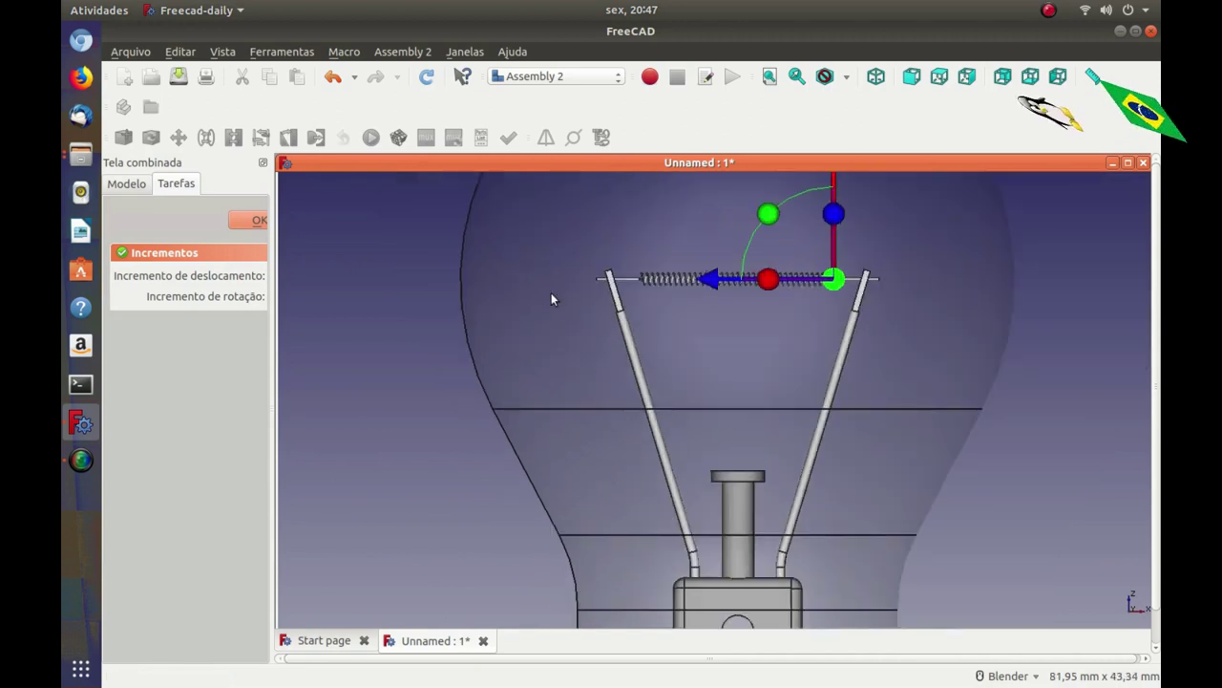
click(256, 222)
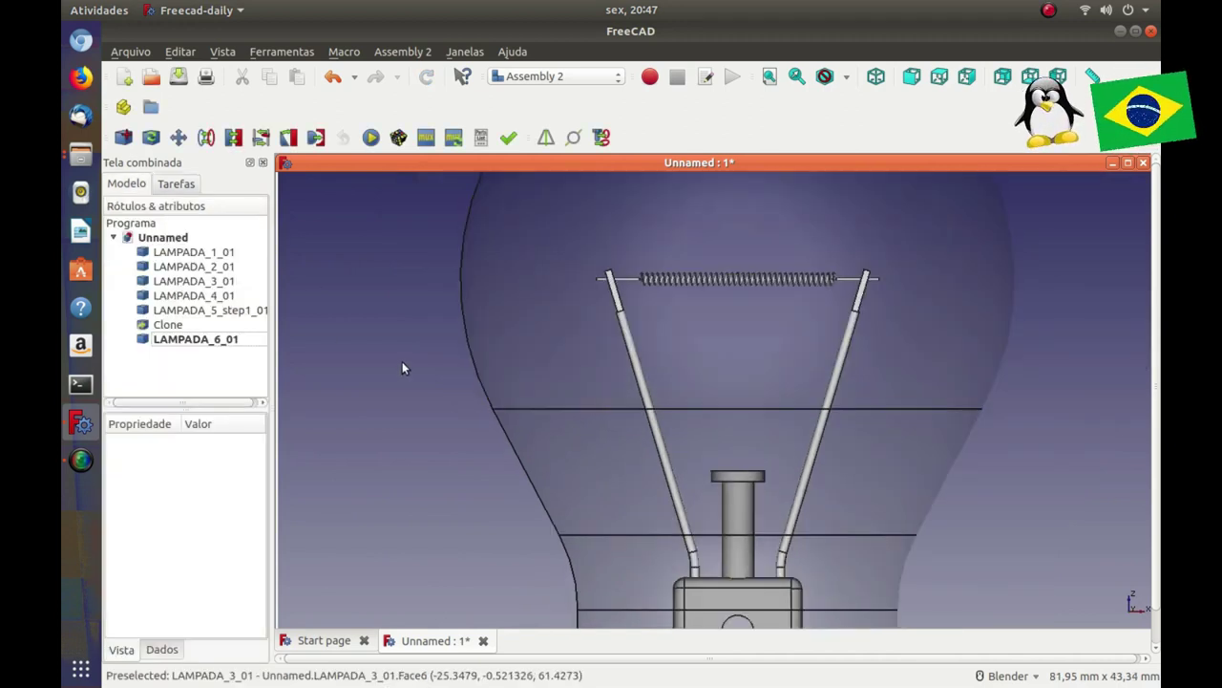
Step: Fit the bulb in view and inspect it by orbiting and using top and front views
key(v)
key(f)
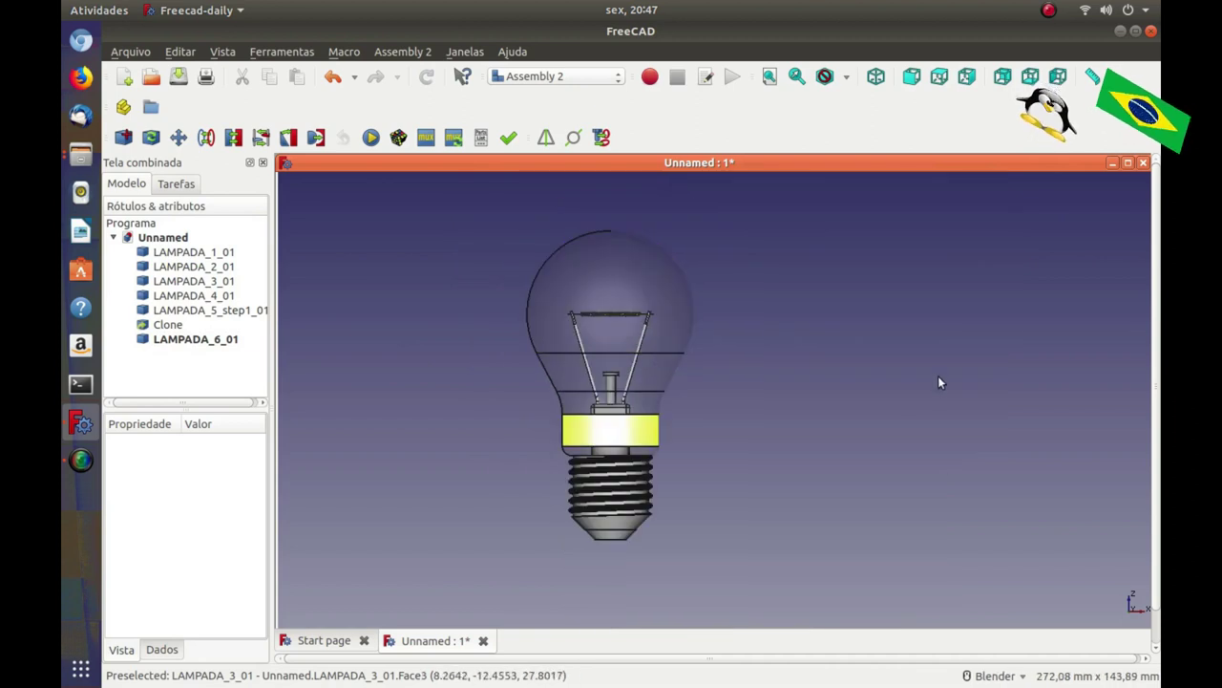
scroll(798, 475, down, 2)
middle_drag(798, 475, 697, 528)
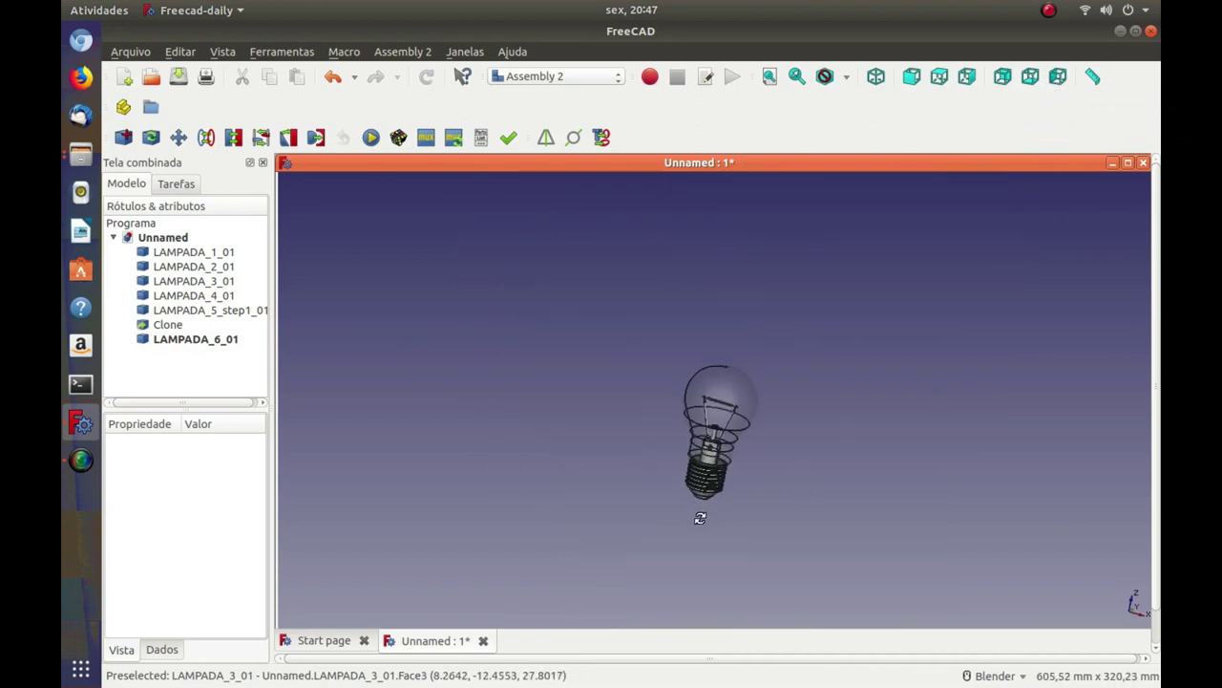
key(2)
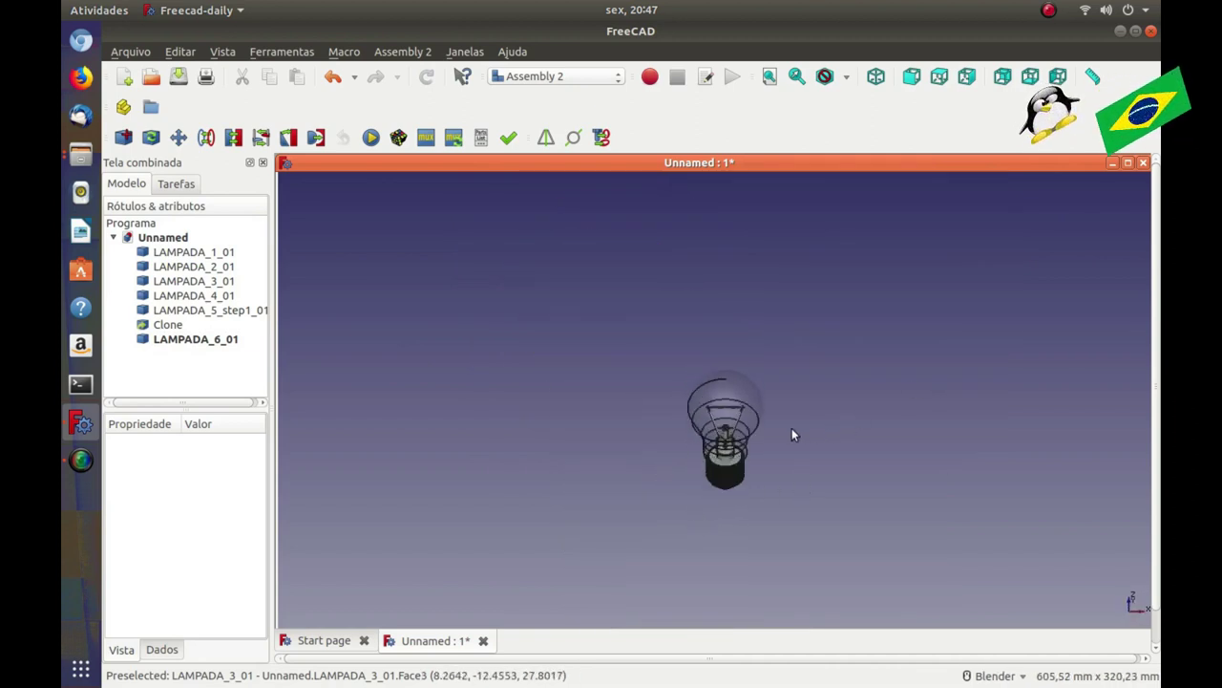
scroll(787, 442, up, 6)
key(1)
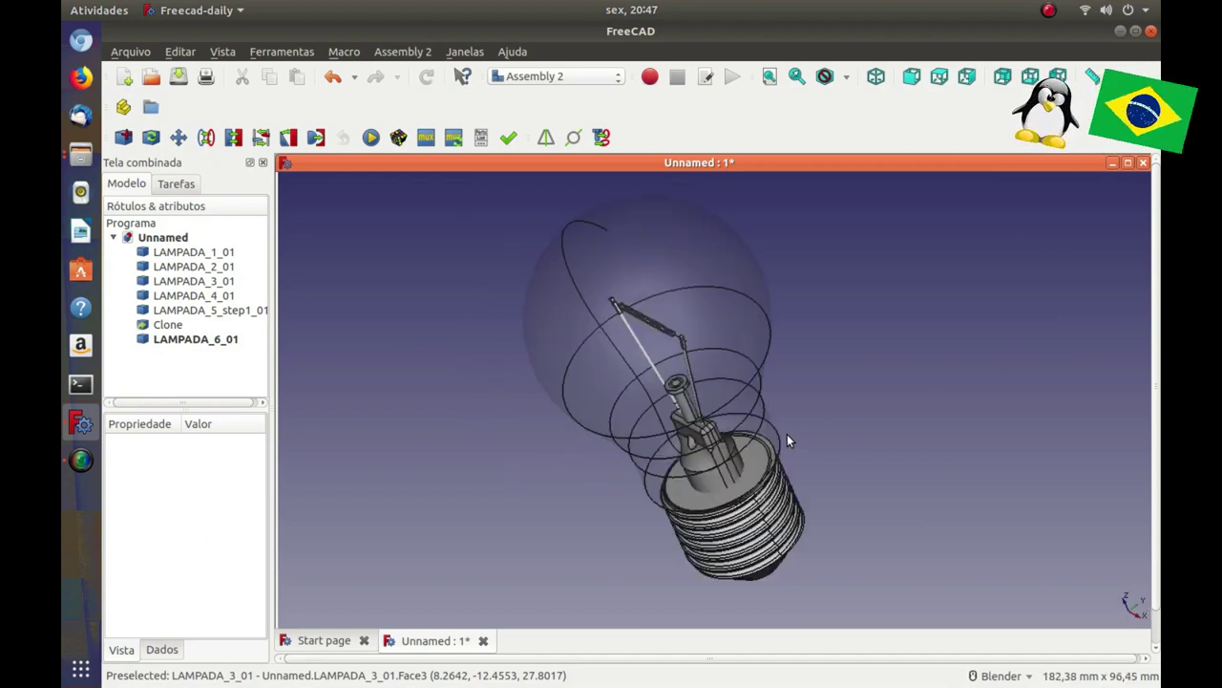
scroll(804, 401, down, 6)
middle_drag(760, 425, 686, 496)
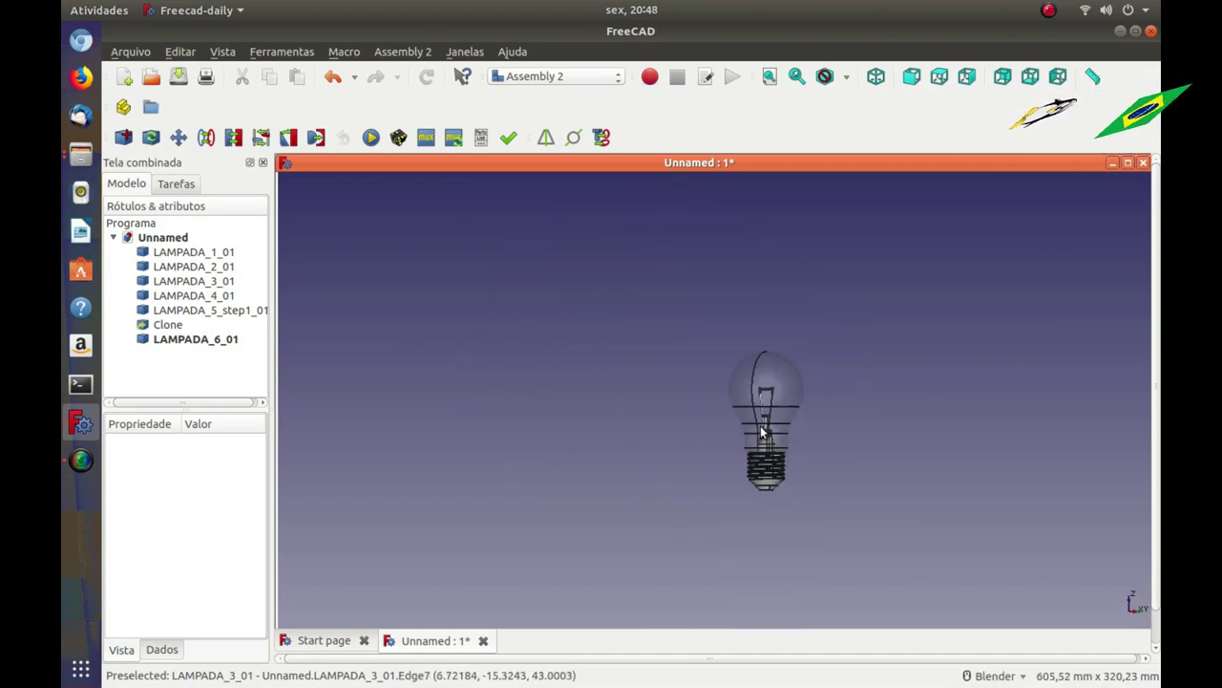
scroll(686, 495, up, 6)
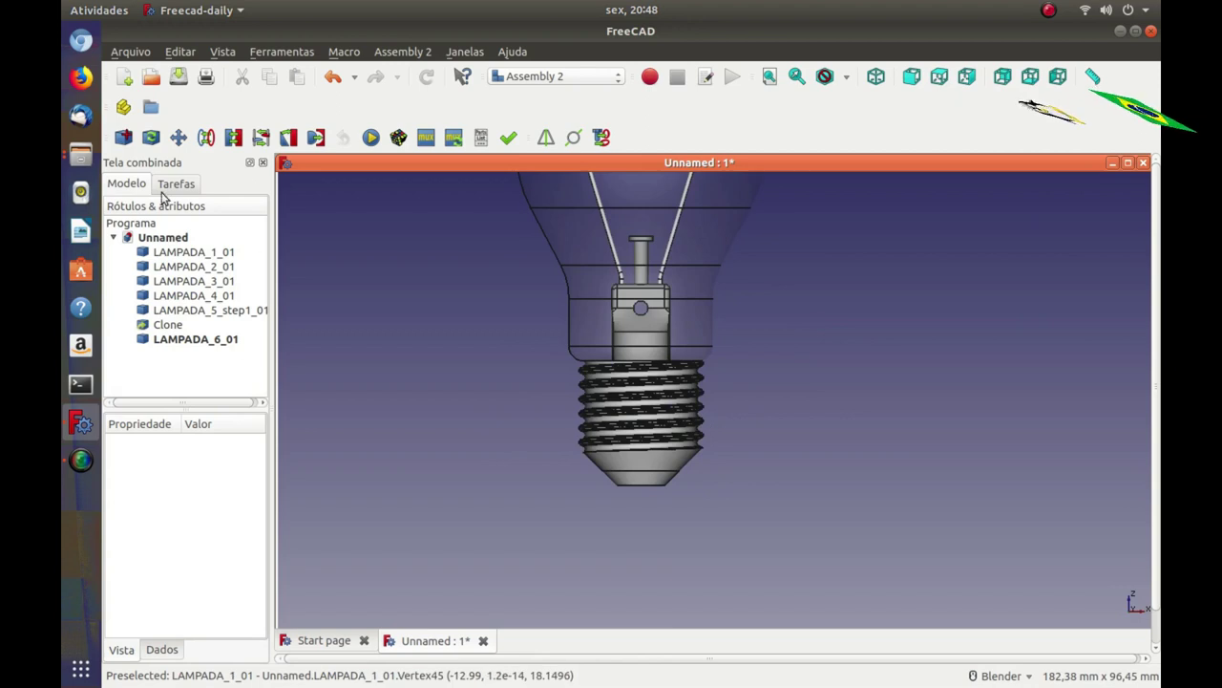
Step: Switch to the Part workbench, add a cylinder, and fit the bulb in the view
click(556, 76)
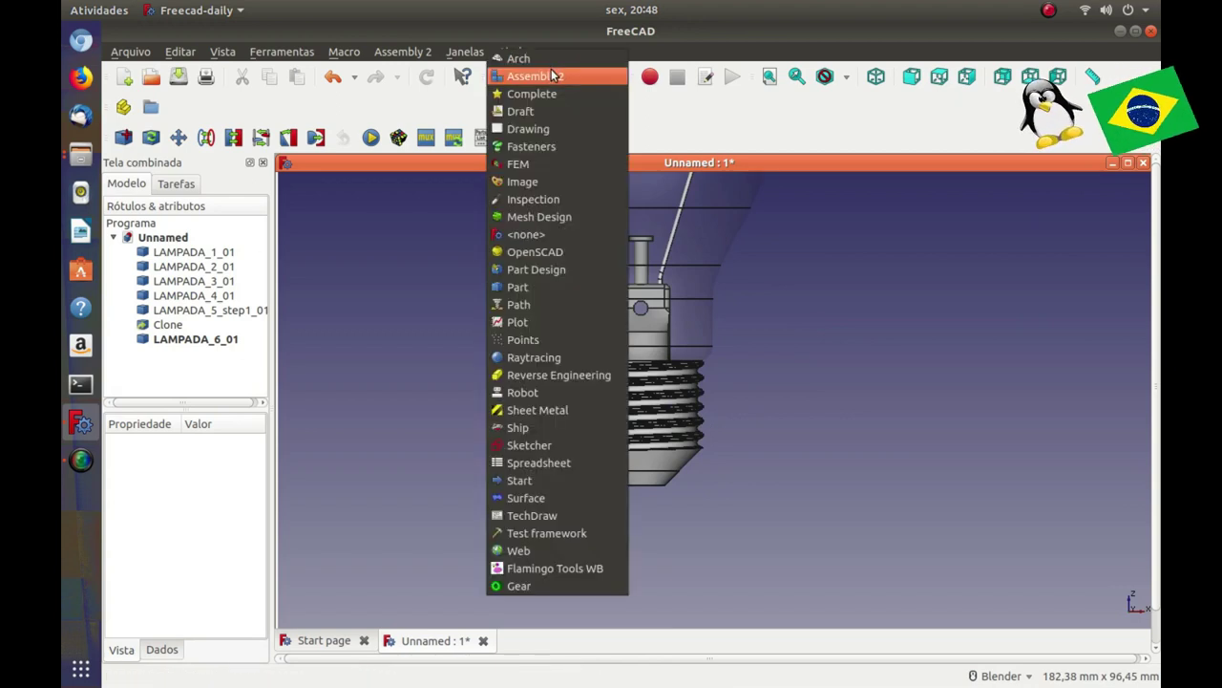
click(531, 292)
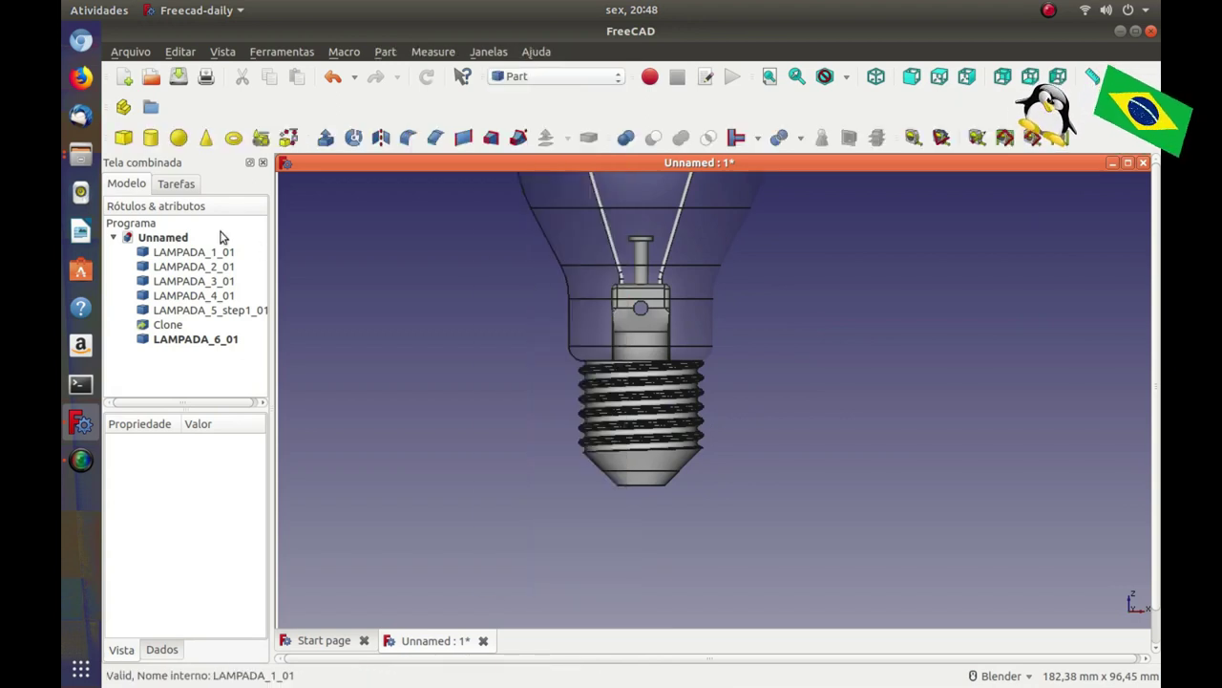
click(151, 138)
key(v)
key(f)
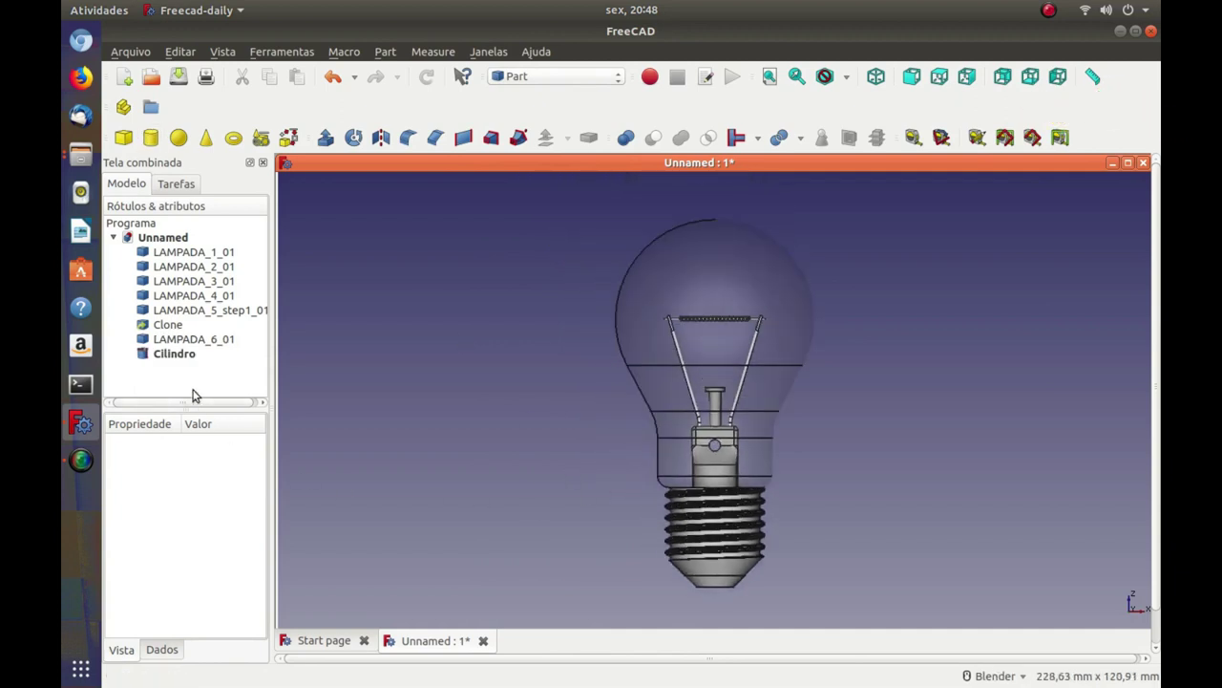
Step: Set the new Cilindro's radius to 5 mm and height to 0,5 mm
click(185, 358)
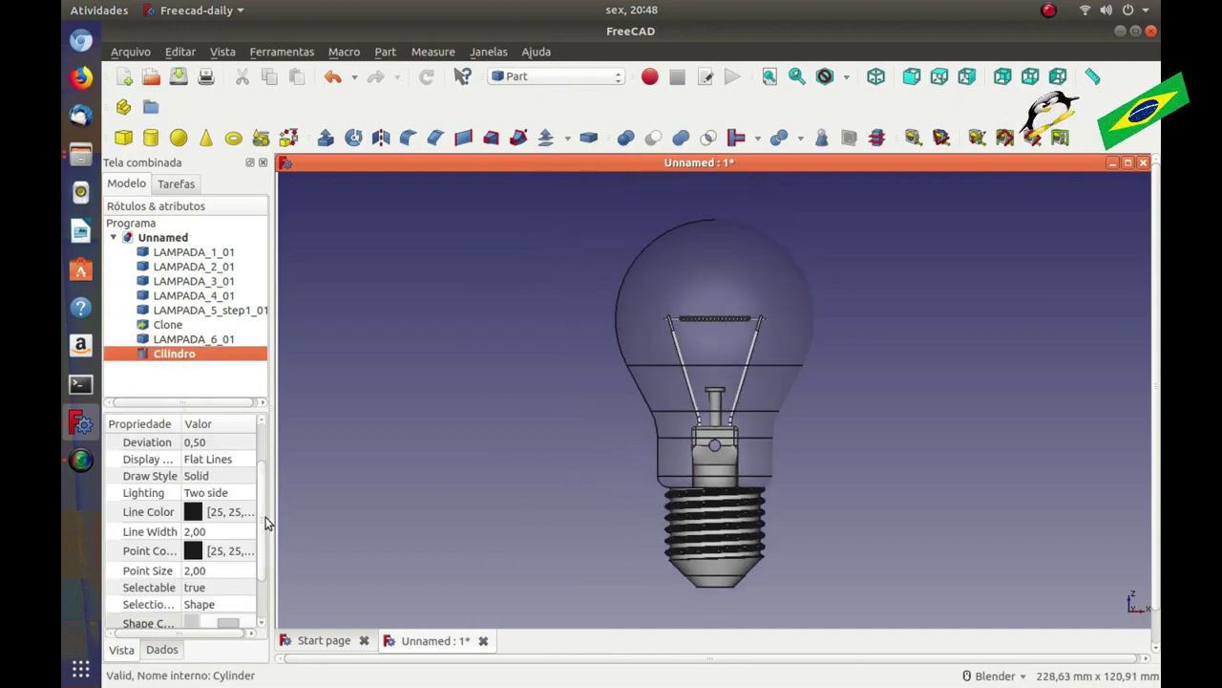
drag(265, 523, 265, 590)
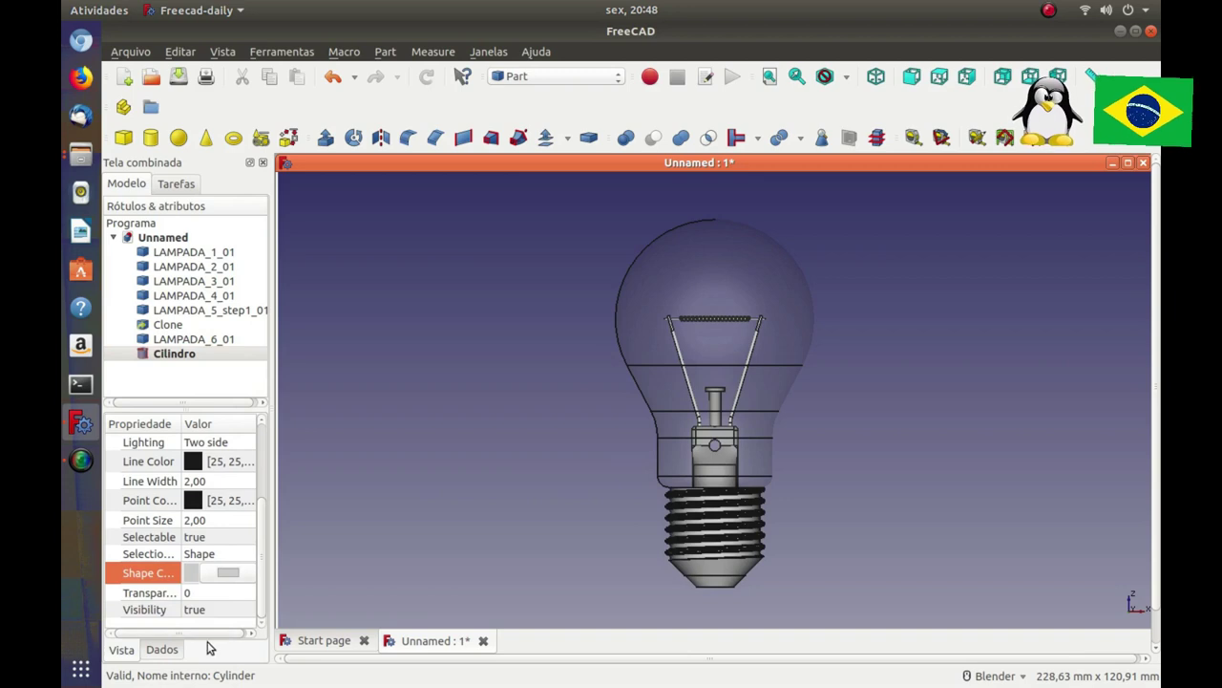
click(173, 654)
scroll(260, 537, down, 2)
click(208, 579)
text(5)
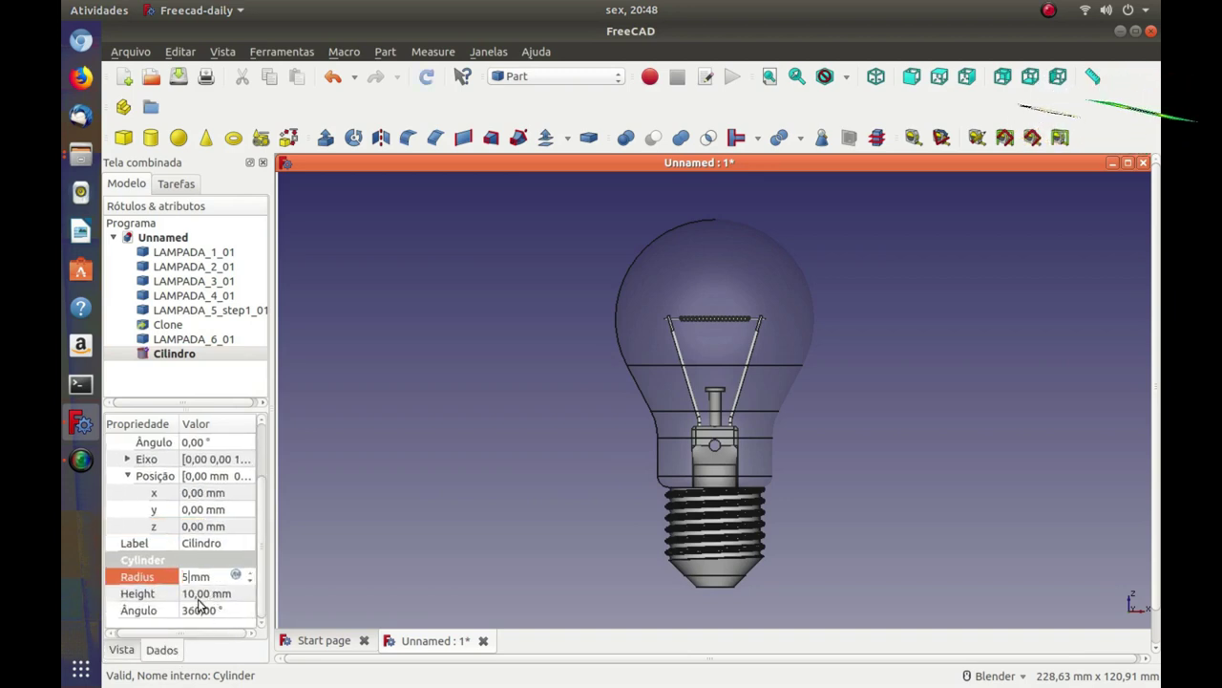
click(203, 594)
text(10,5)
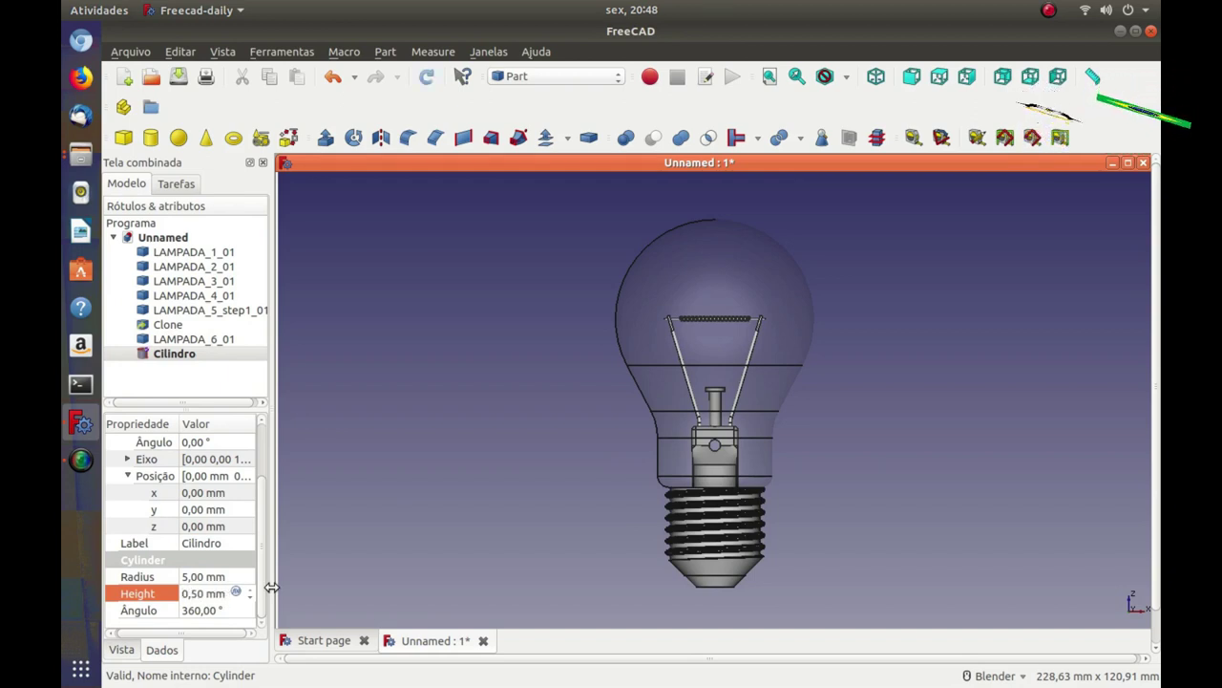
click(445, 562)
Step: Drag the Cilindro downward below the base with the transform tool
scroll(715, 609, up, 5)
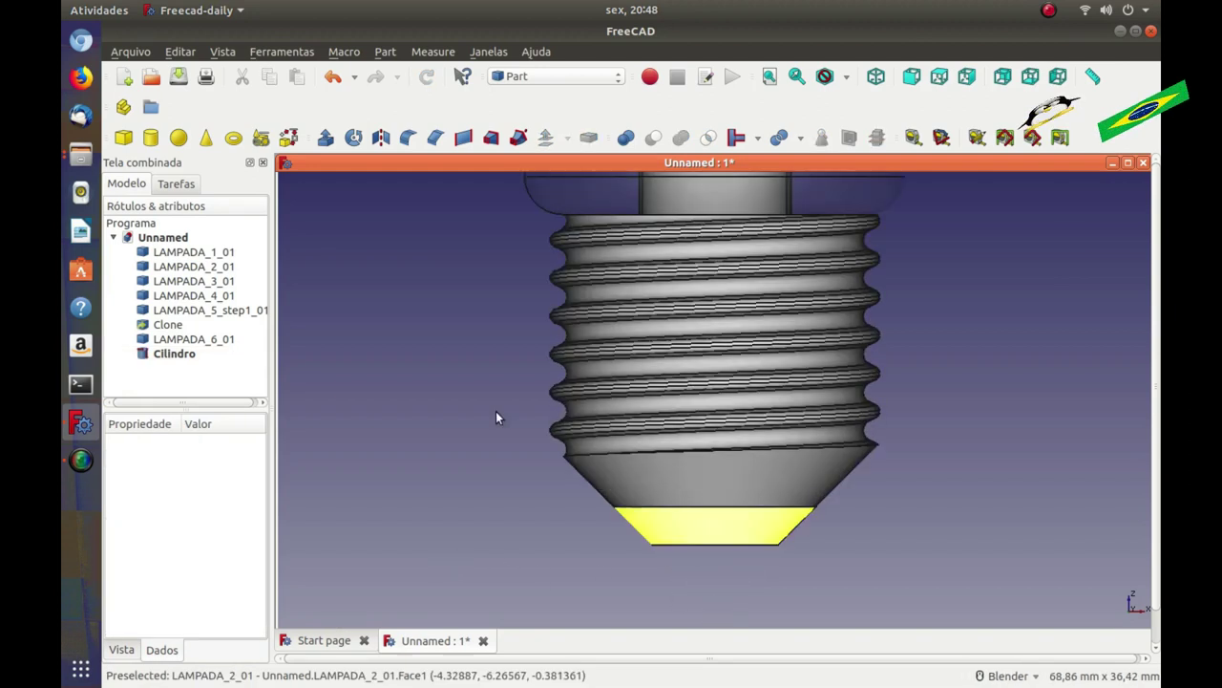
double_click(174, 353)
drag(706, 384, 728, 460)
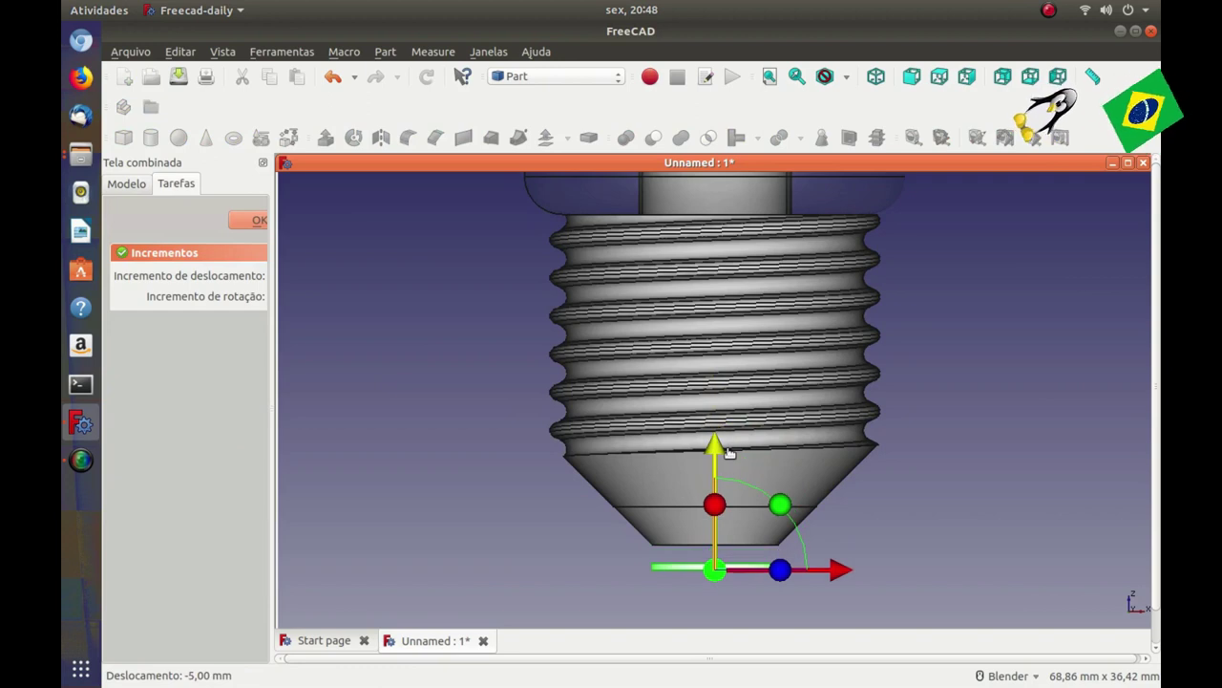
click(256, 221)
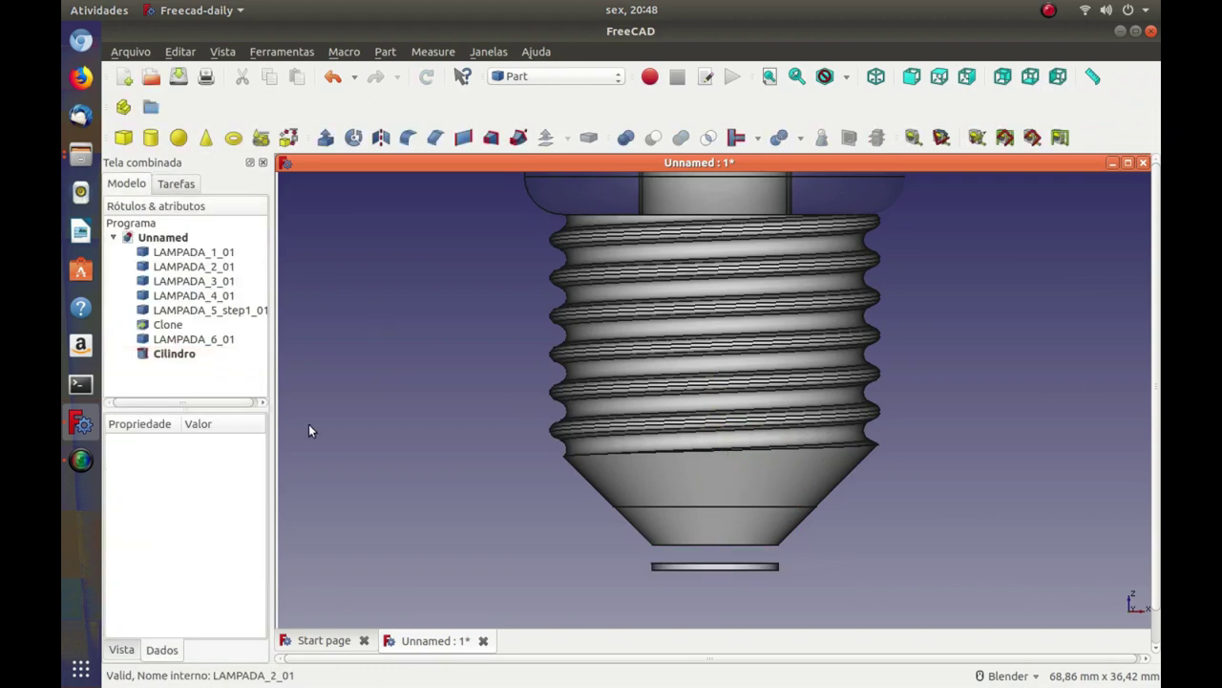
Step: Set the Cilindro's Placement z position to -3,5 mm
click(175, 355)
click(115, 493)
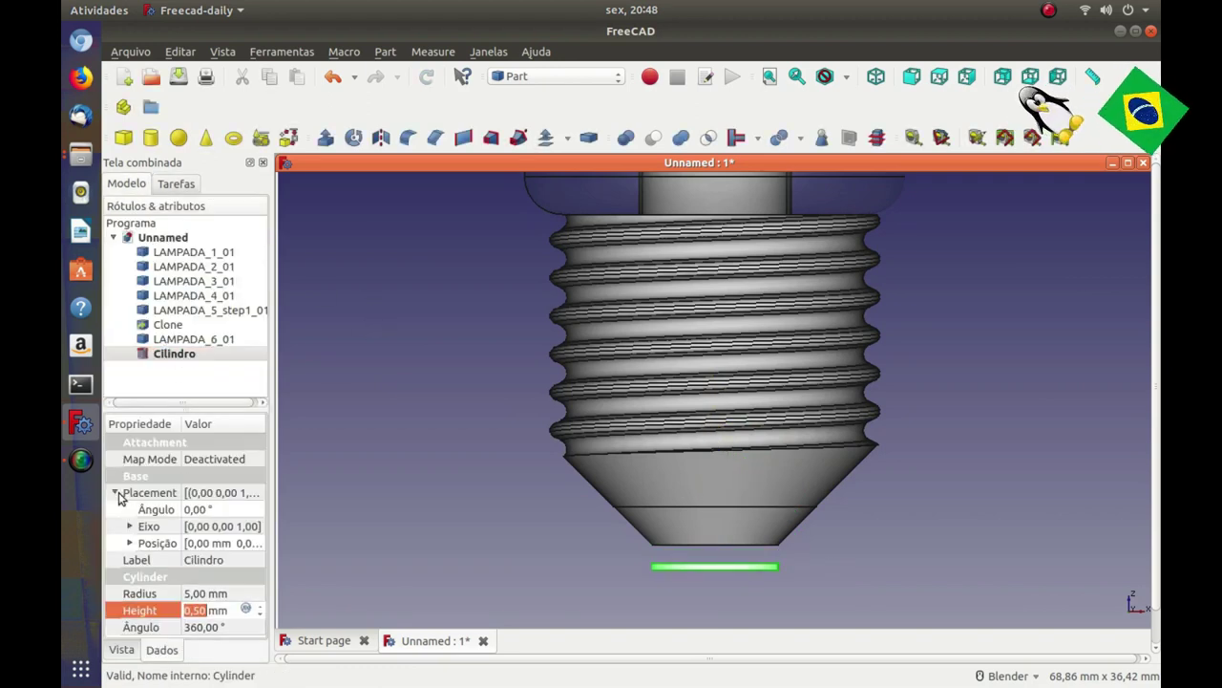
click(130, 542)
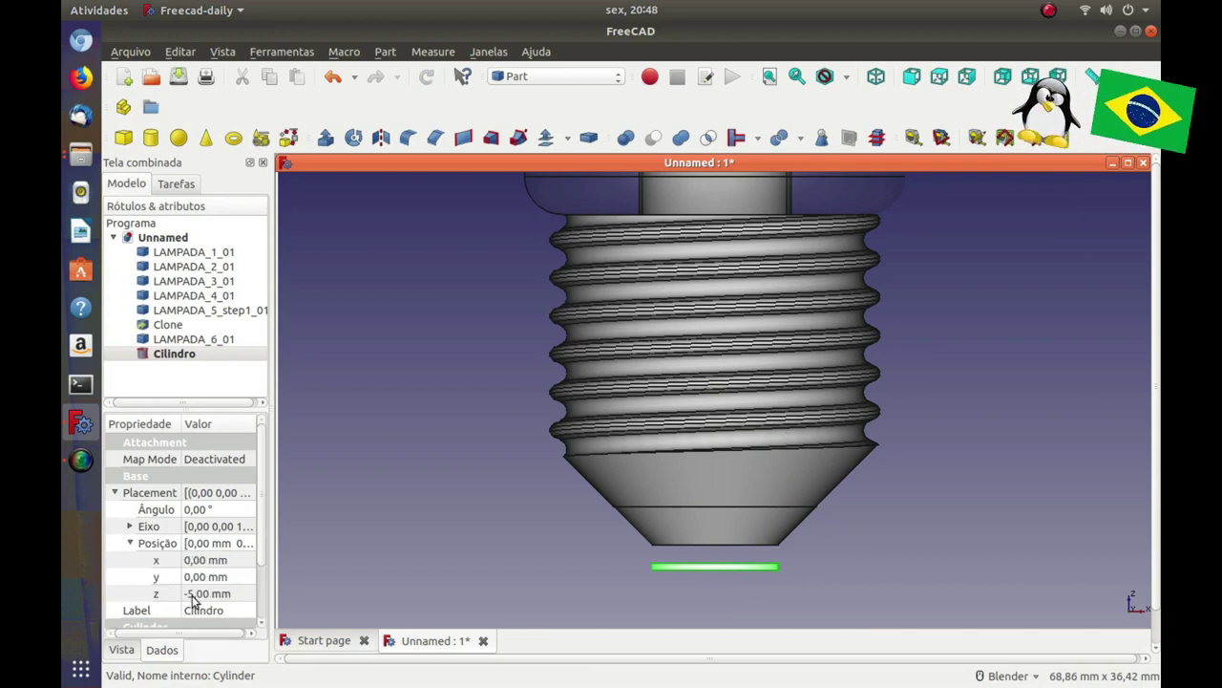
click(195, 594)
click(195, 594)
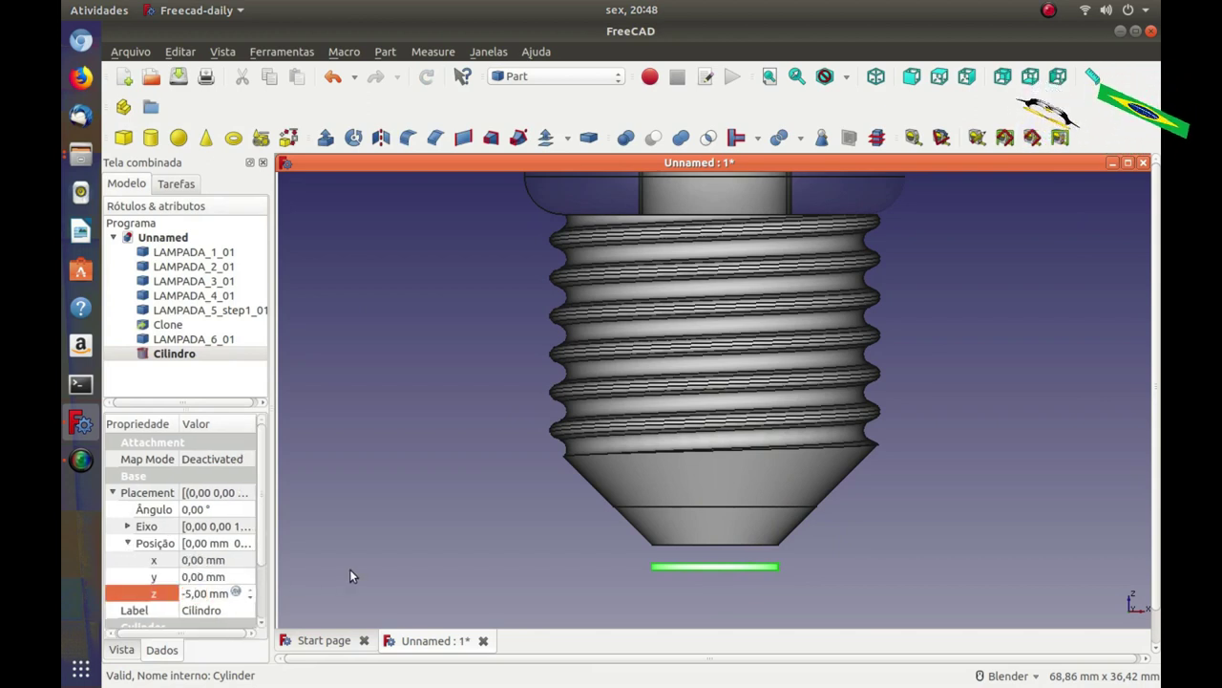
text(5)
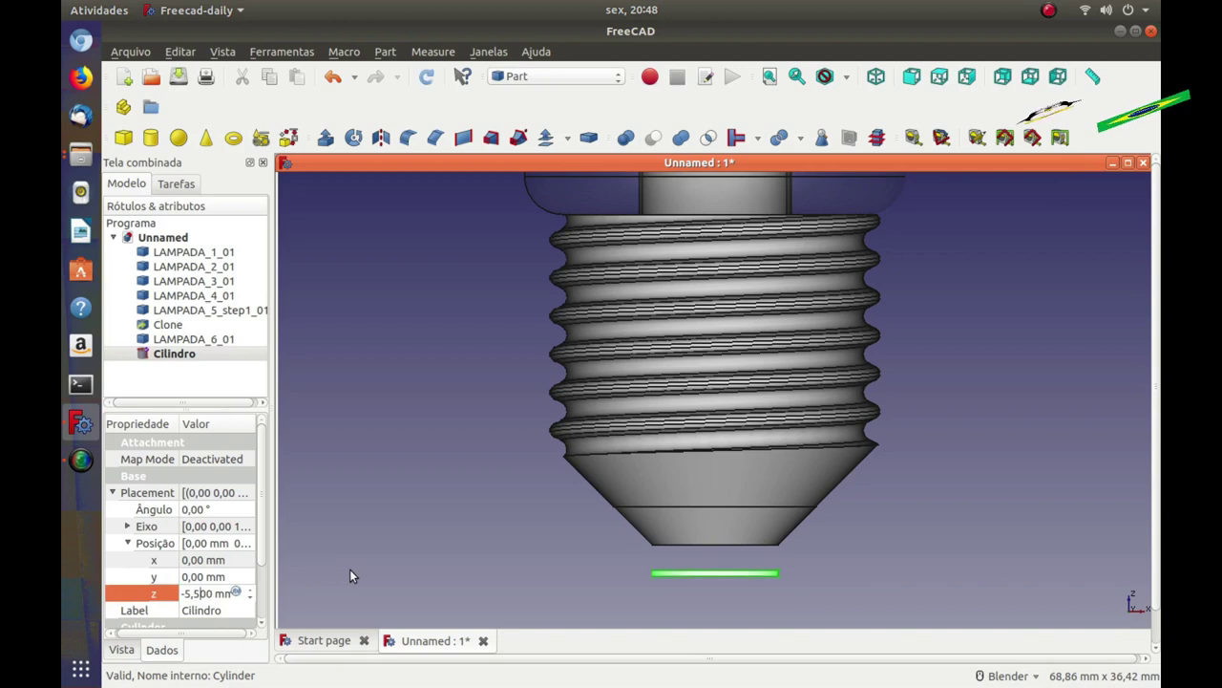
key(Left)
key(BackSpace)
text(3)
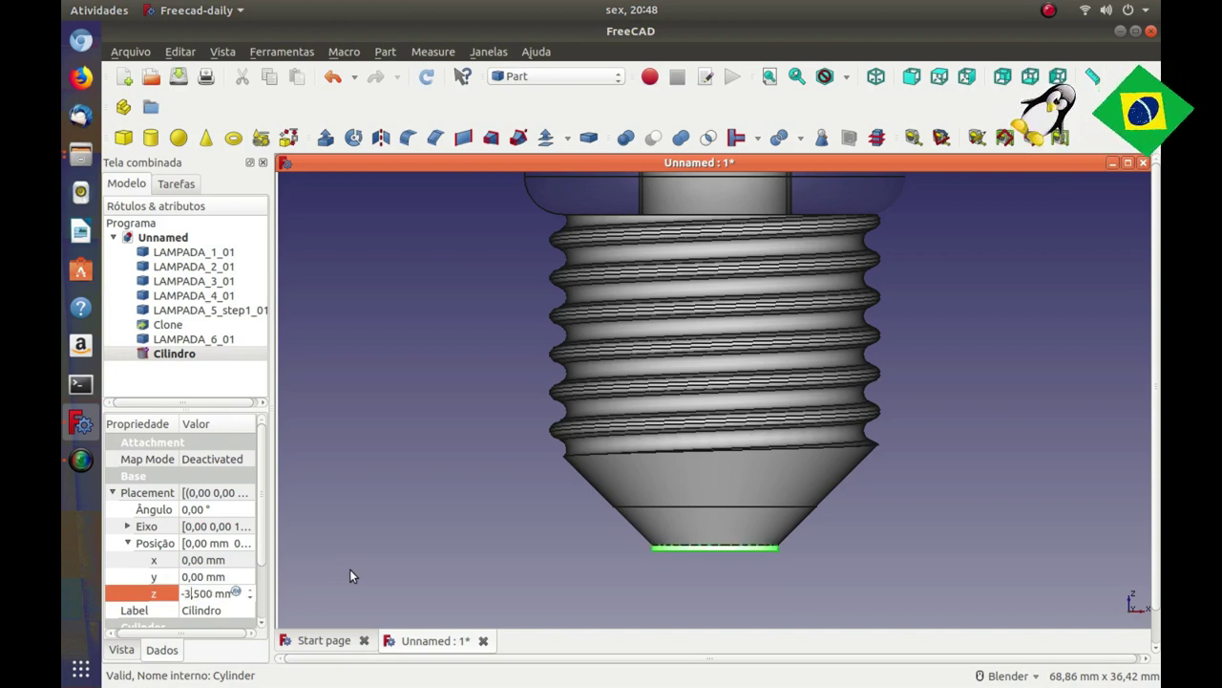
click(349, 569)
scroll(521, 385, down, 3)
Step: Fillet the contact disc's bottom edge (Aresta 3) with a 0,45 mm radius
middle_drag(545, 457, 562, 429)
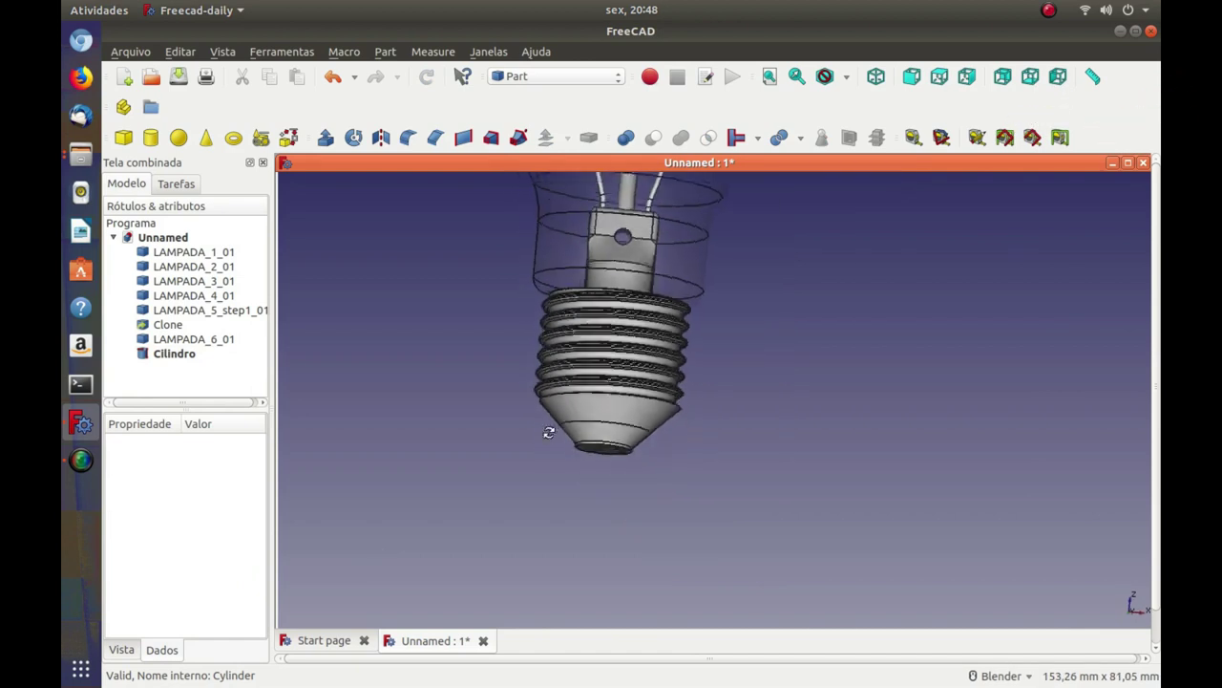
scroll(563, 430, up, 5)
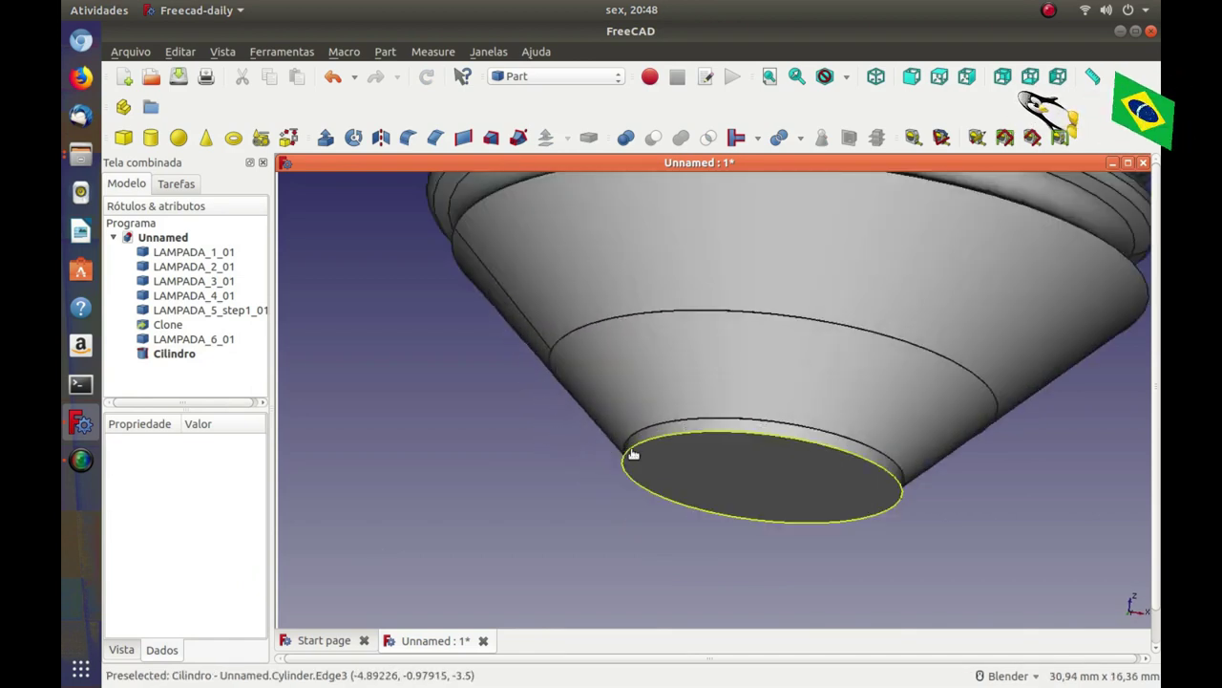
click(631, 457)
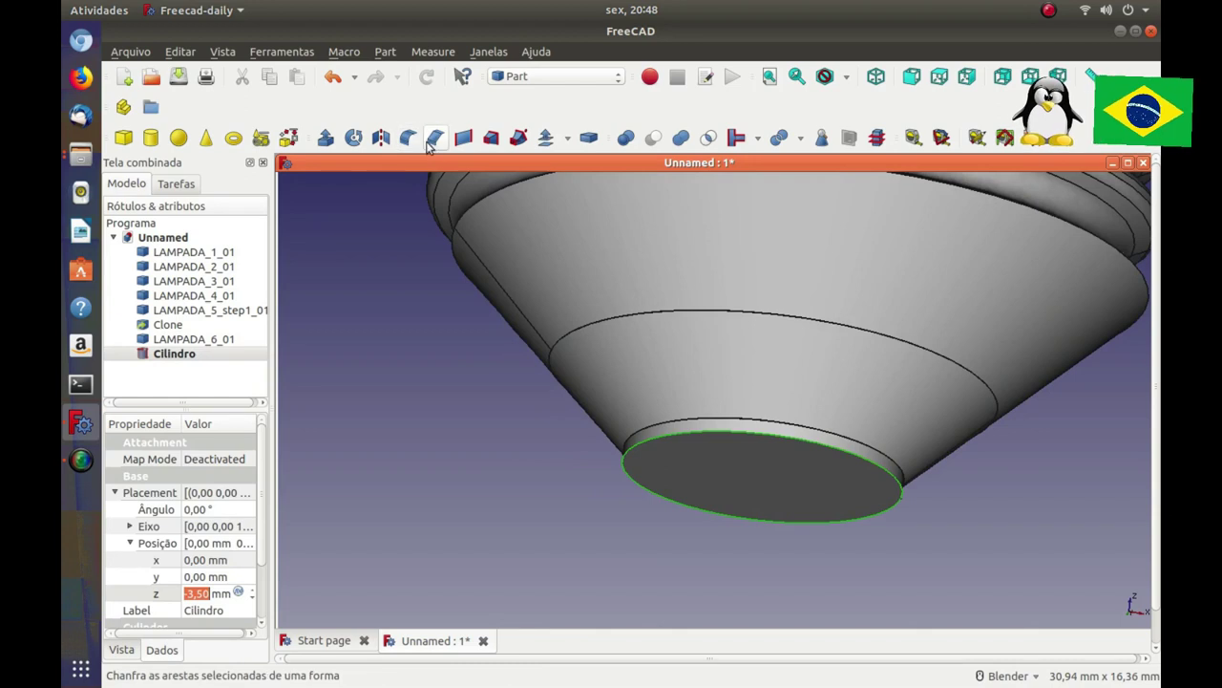
click(380, 138)
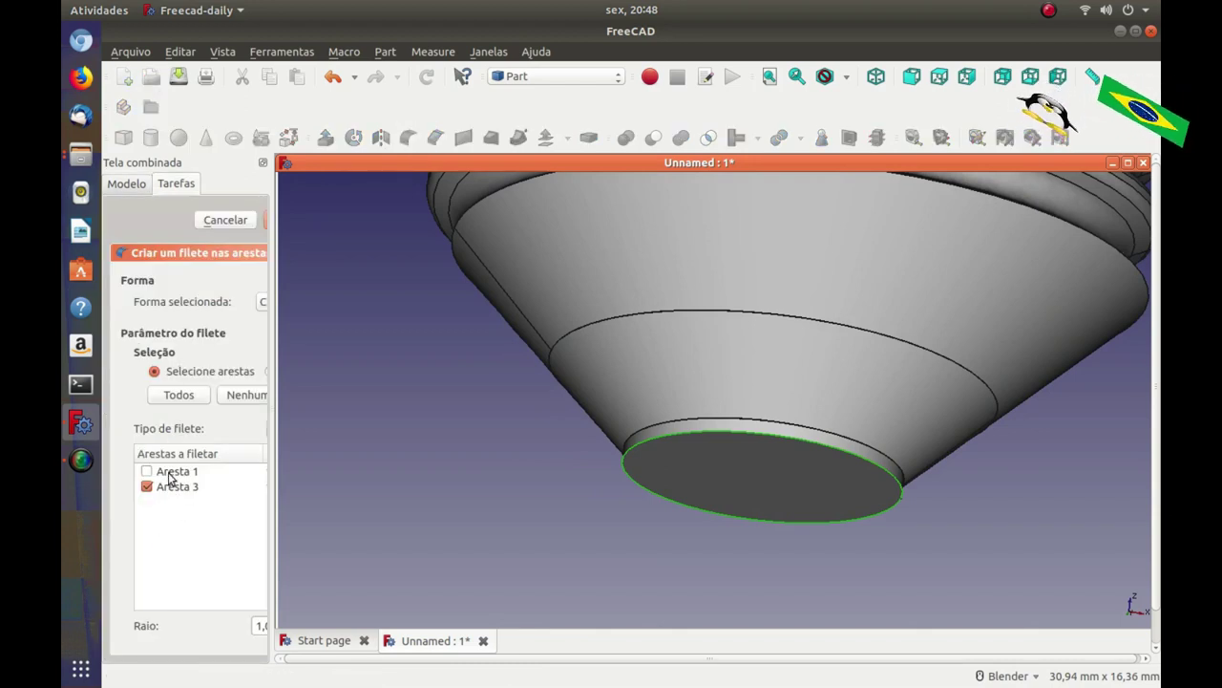
drag(271, 561, 333, 556)
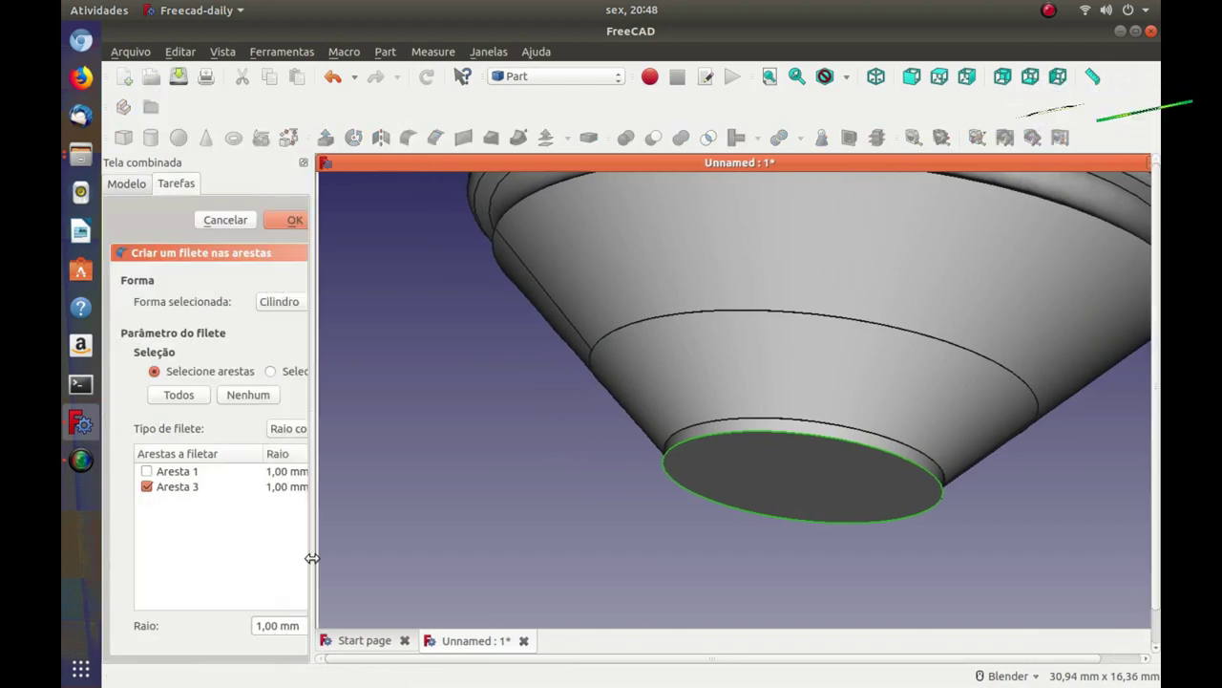
click(276, 625)
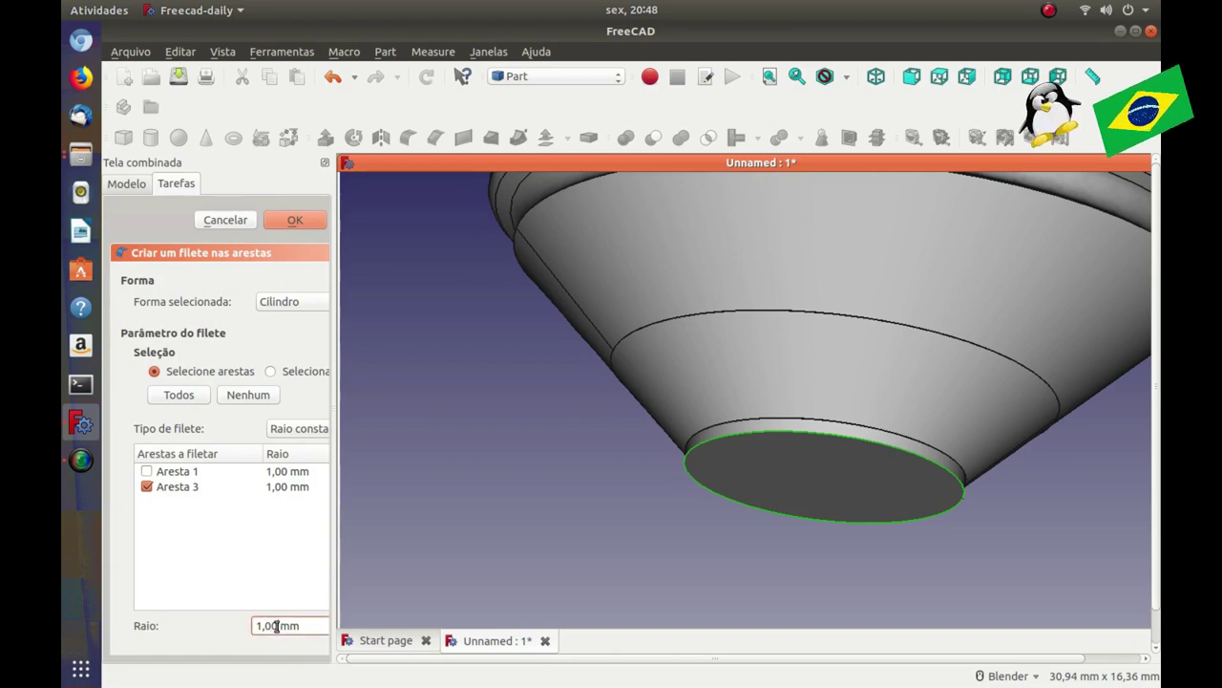
text(1,45)
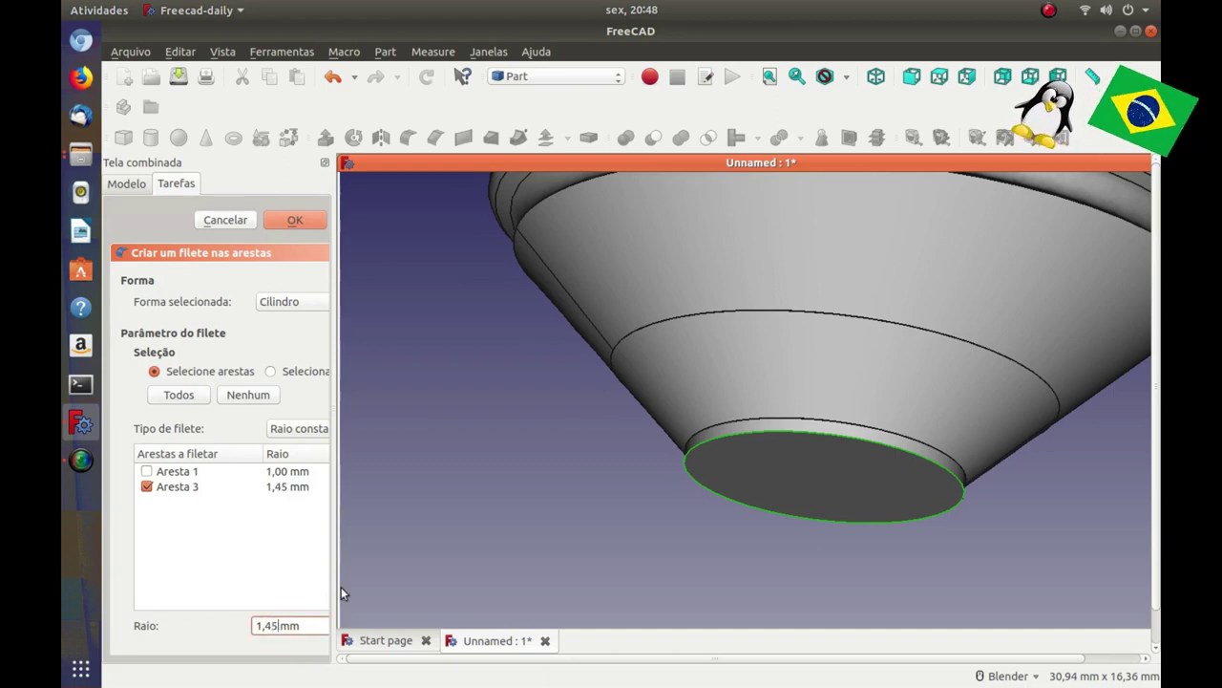
key(Left)
key(Left)
key(Left)
key(BackSpace)
text(0)
click(494, 486)
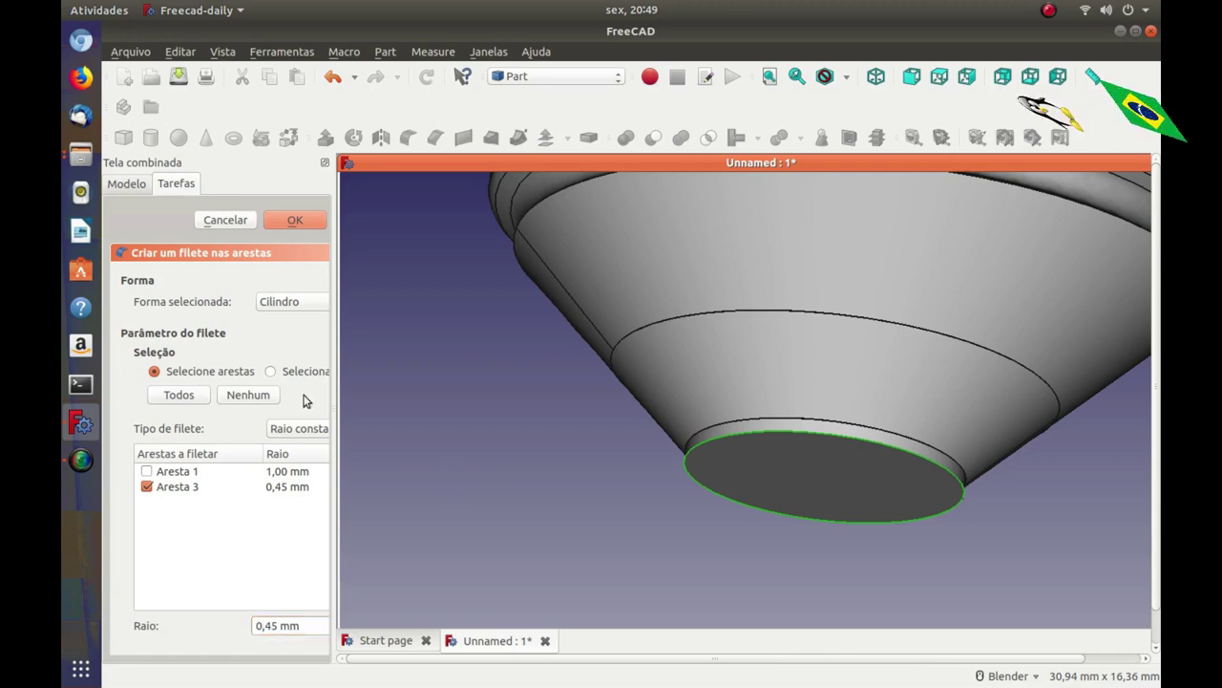
click(291, 222)
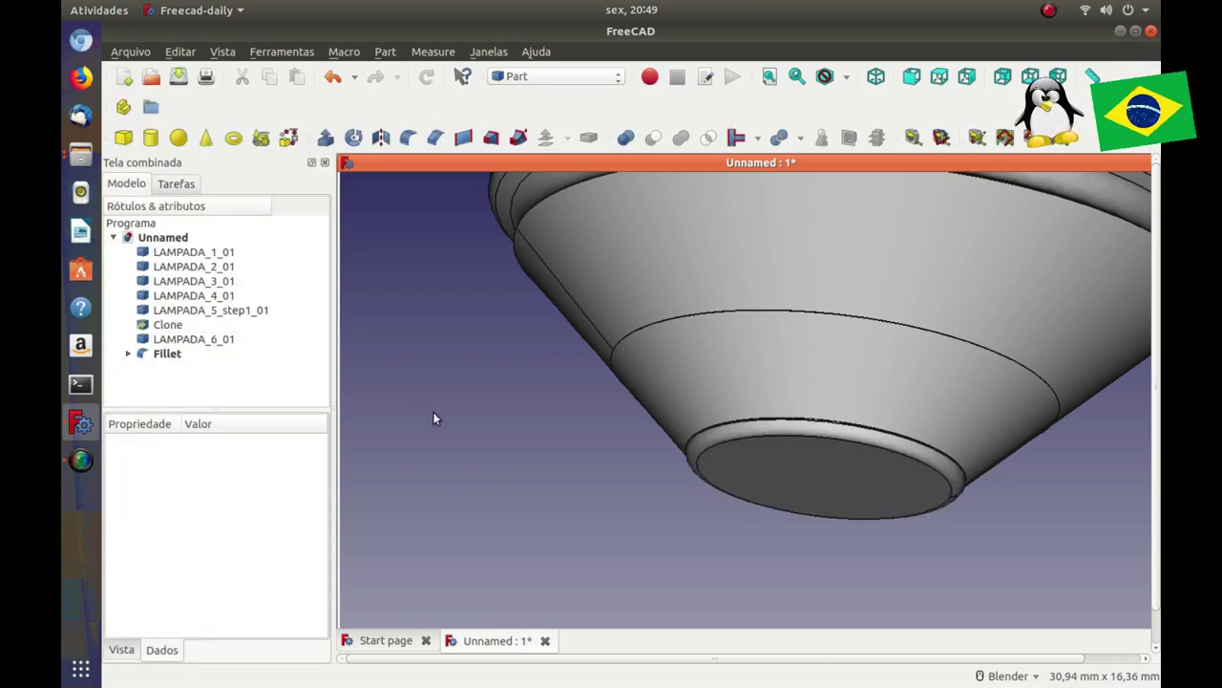
Step: Zoom and orbit around the assembled bulb, then select Fillet and open the Vista menu
scroll(434, 410, down, 5)
scroll(442, 372, down, 2)
mouse_move(502, 382)
middle_down()
mouse_move(534, 523)
mouse_move(634, 506)
middle_up()
scroll(529, 531, up, 2)
scroll(509, 517, up, 2)
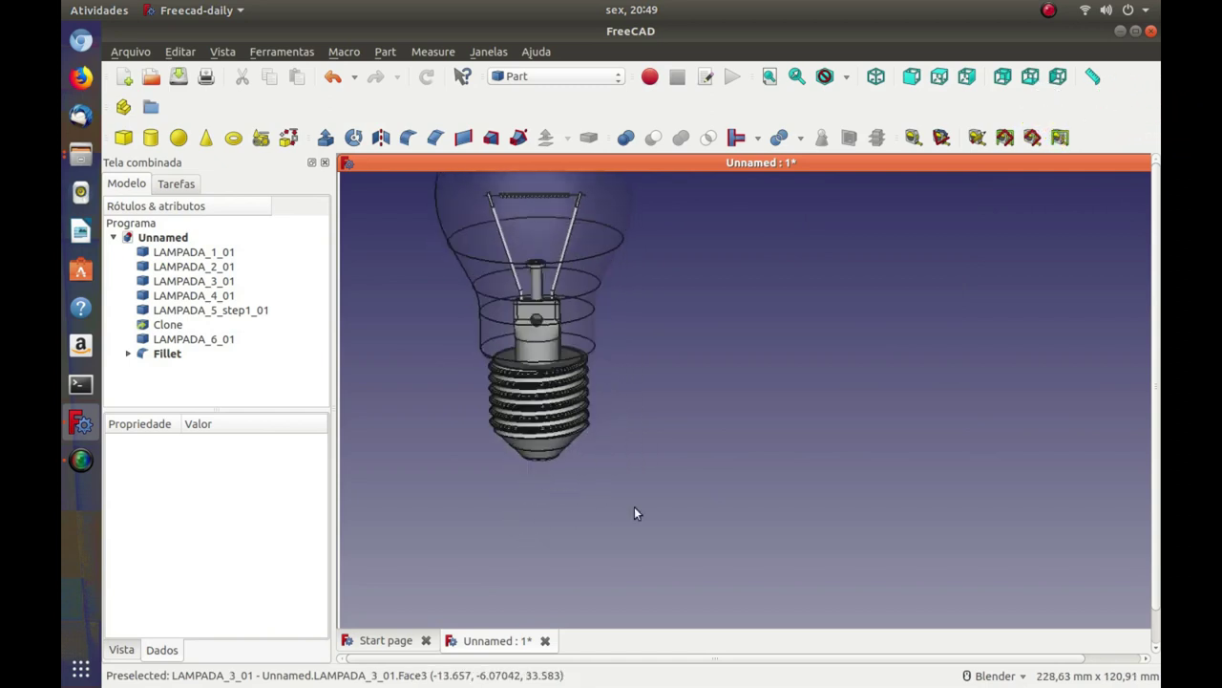
scroll(725, 521, down, 3)
scroll(774, 533, down, 2)
middle_drag(773, 533, 731, 341)
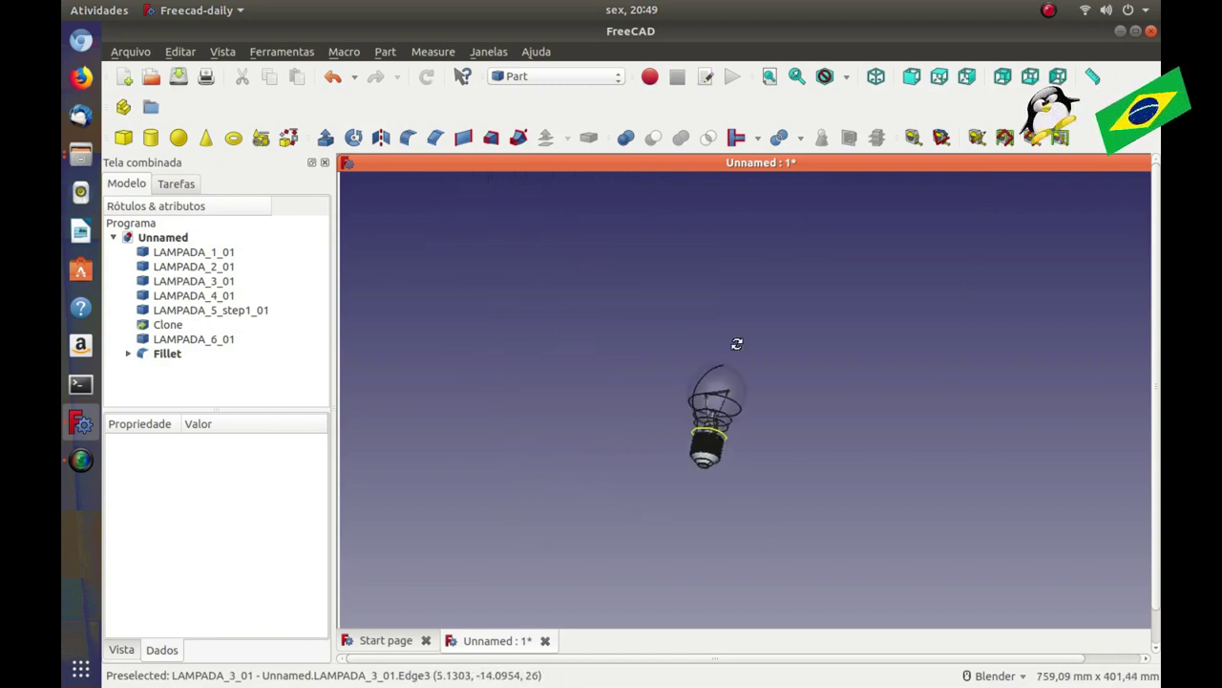
scroll(711, 472, up, 3)
scroll(603, 543, down, 2)
middle_drag(602, 543, 588, 456)
click(166, 354)
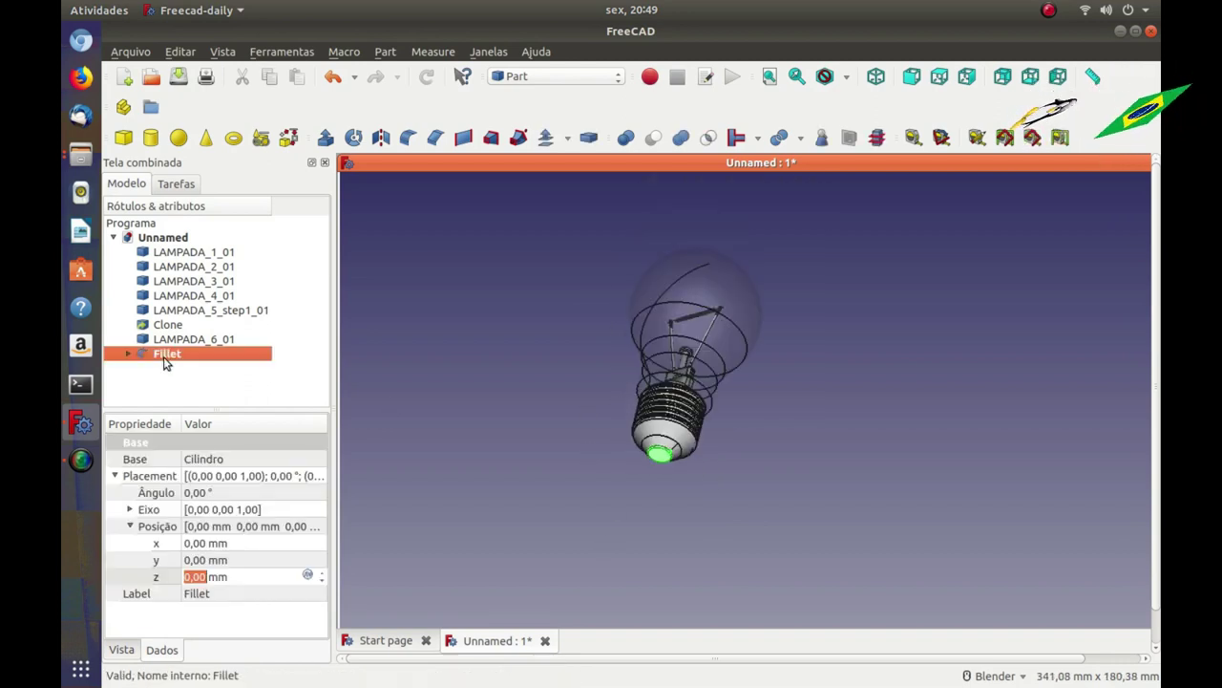
click(221, 53)
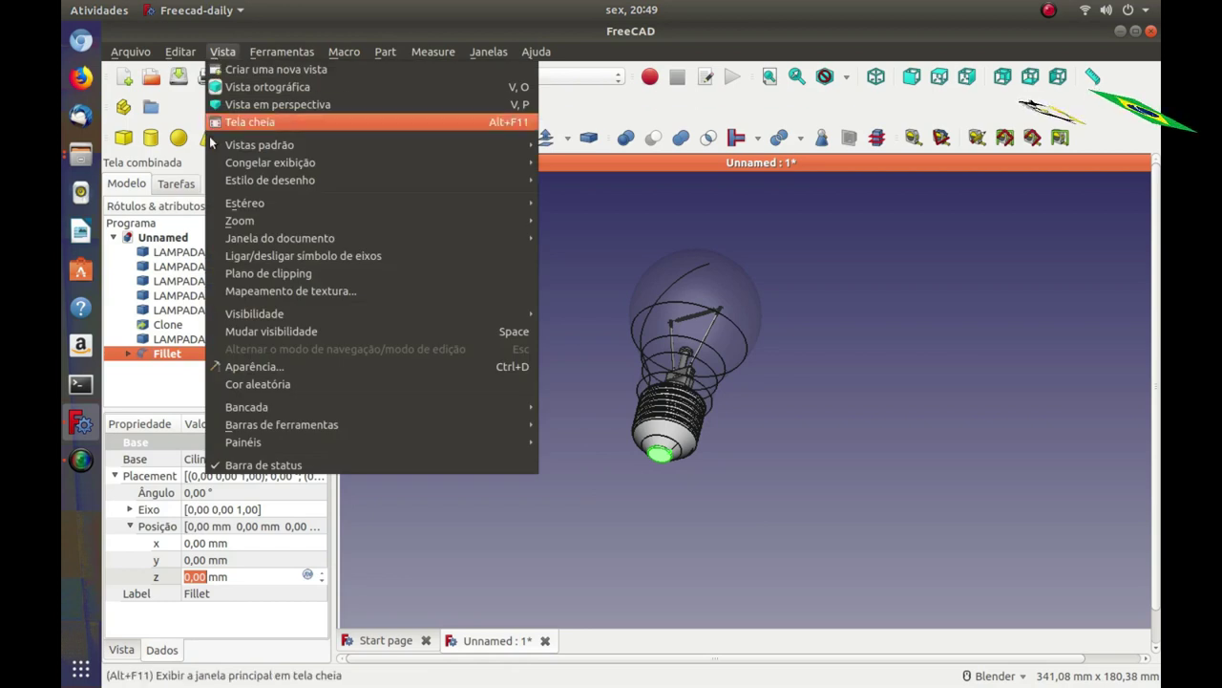
Step: Give the Fillet contact disc the Cobre (copper) material
click(239, 366)
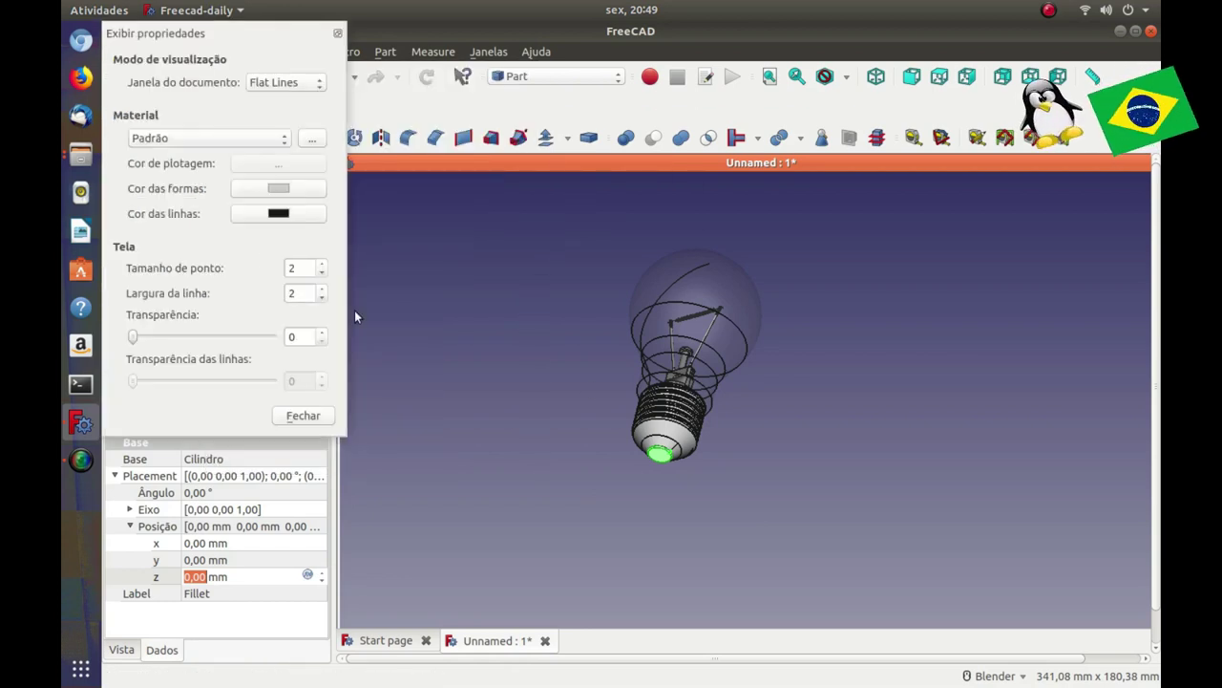
click(269, 142)
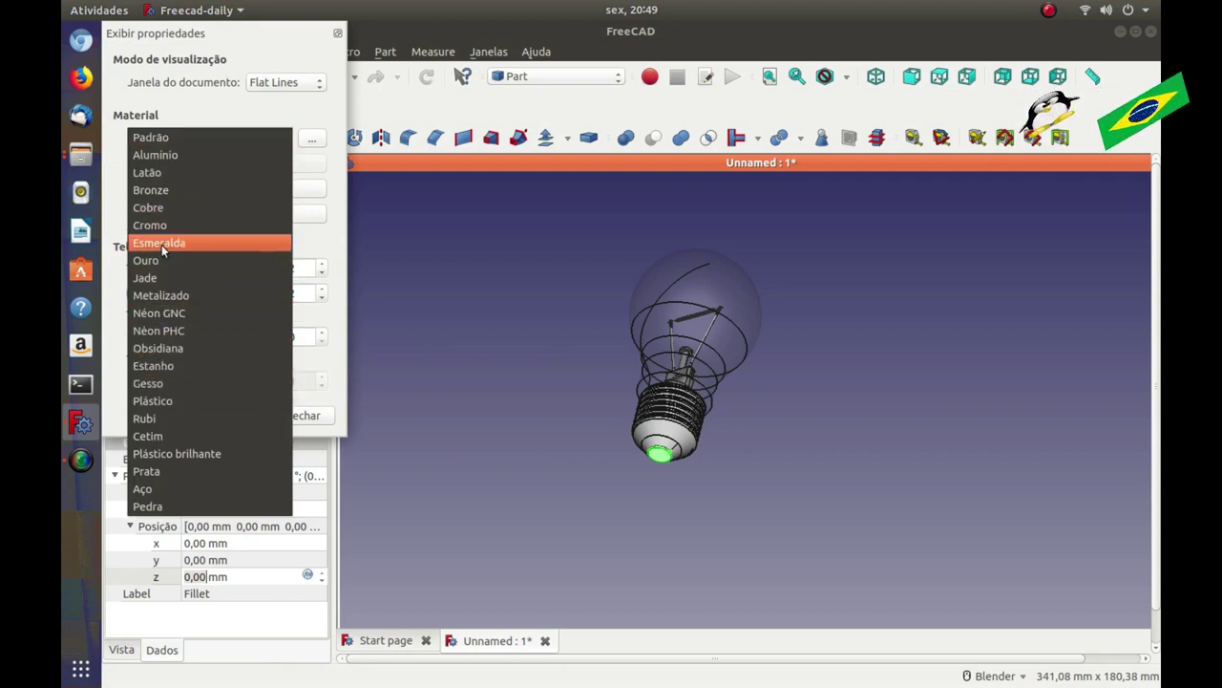
click(166, 212)
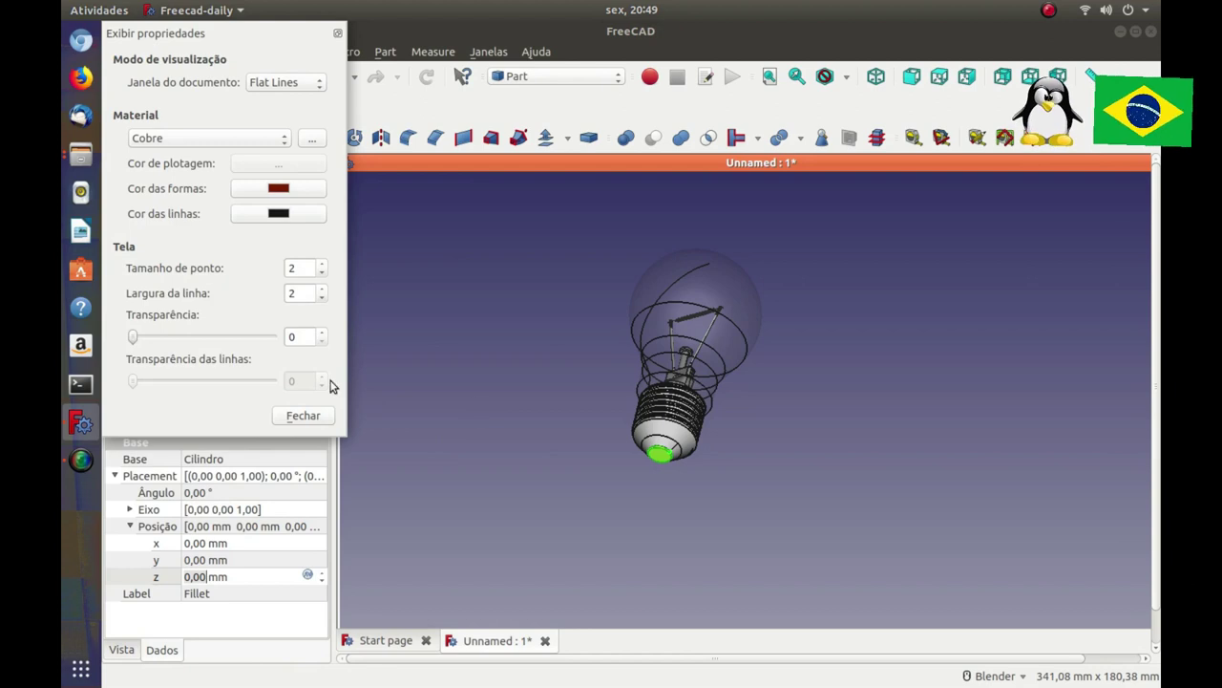
click(304, 417)
Step: Set the filament LAMPADA_6_01's shape colour to black
click(401, 415)
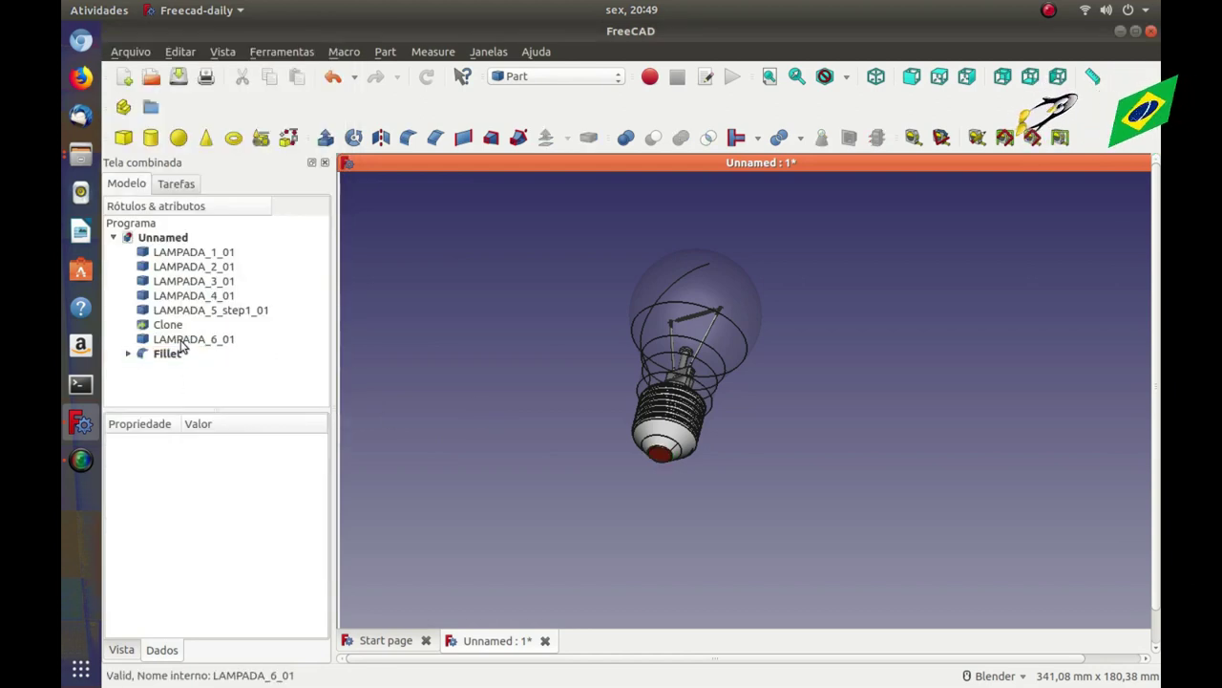
click(182, 341)
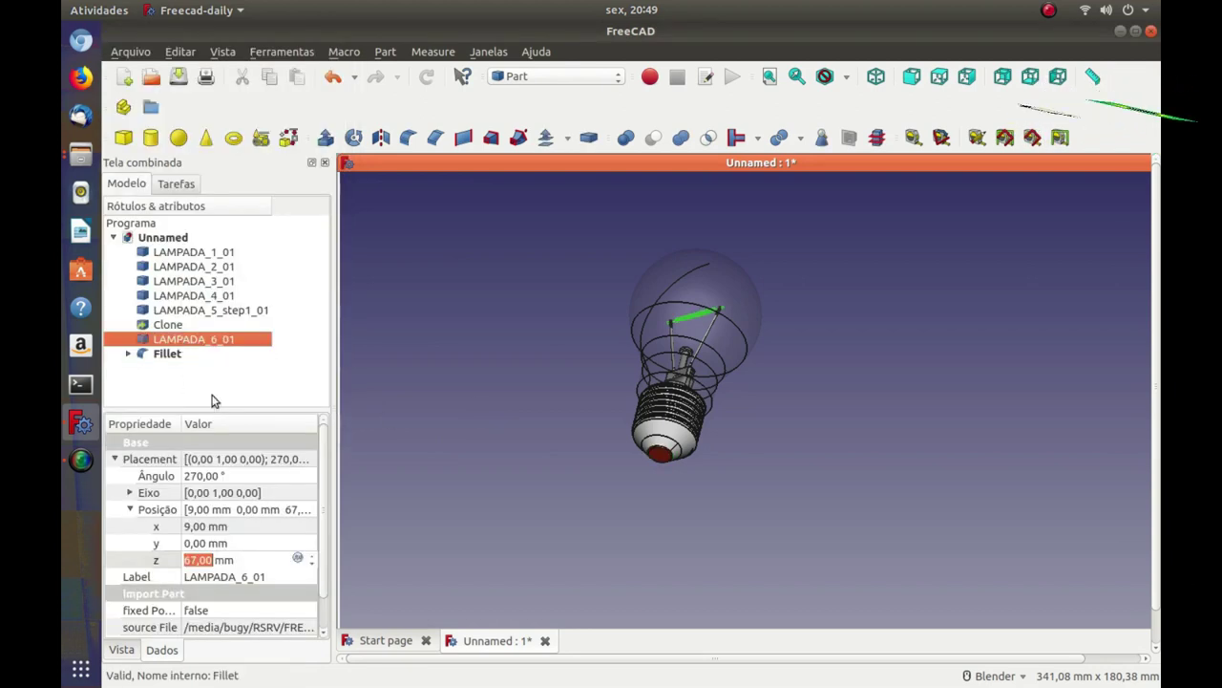
scroll(325, 601, down, 1)
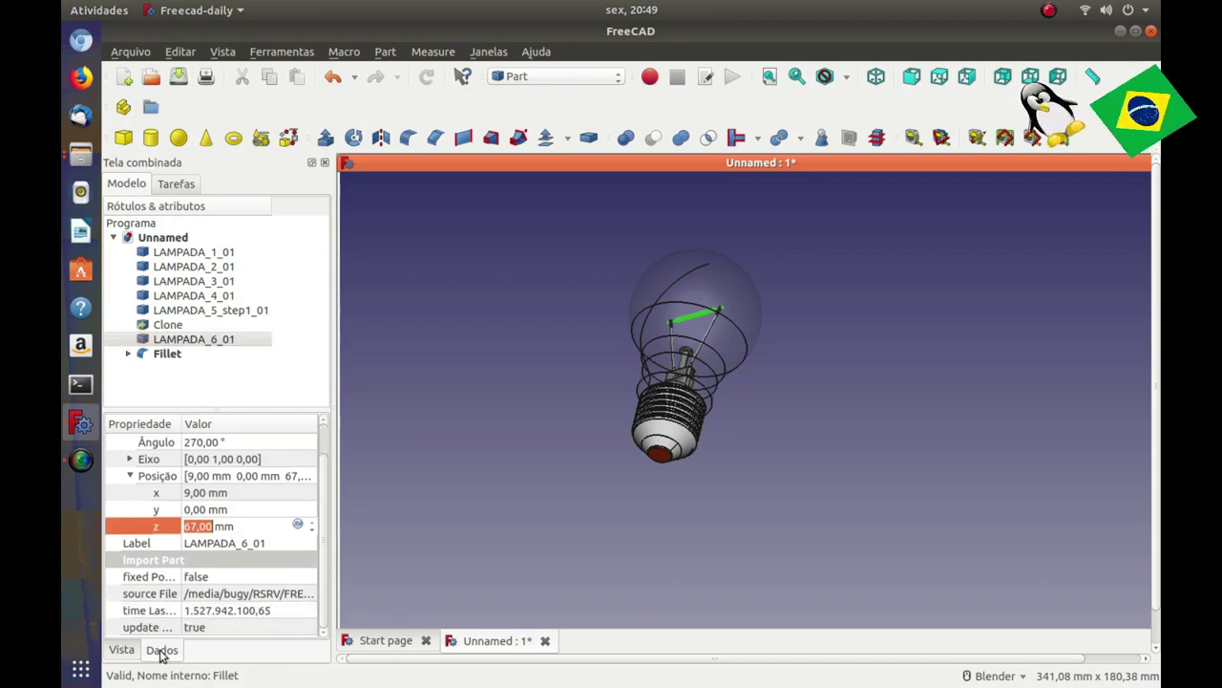
click(124, 651)
click(254, 622)
click(414, 256)
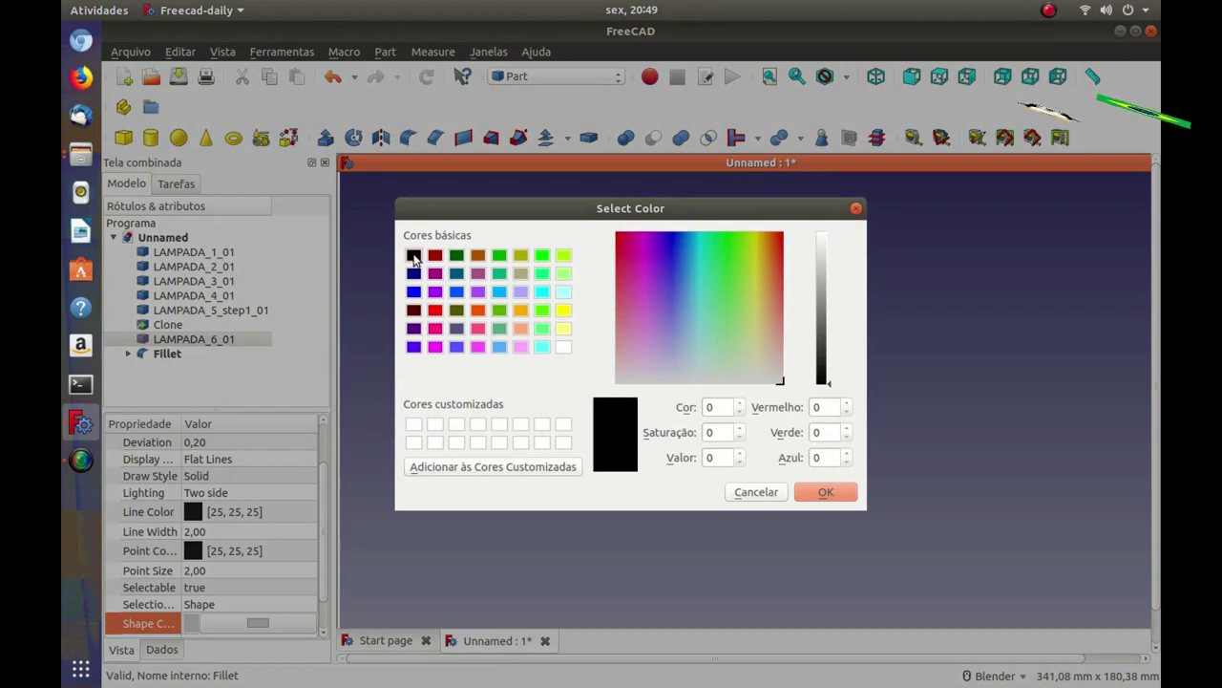
click(825, 491)
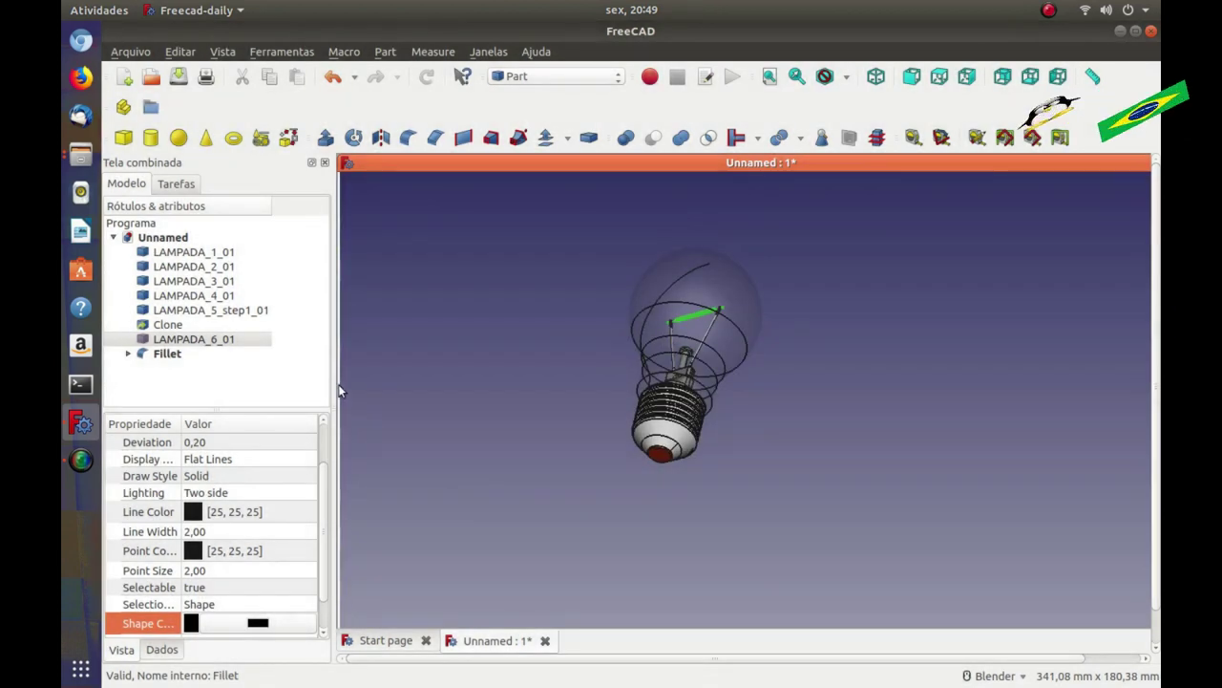
click(167, 325)
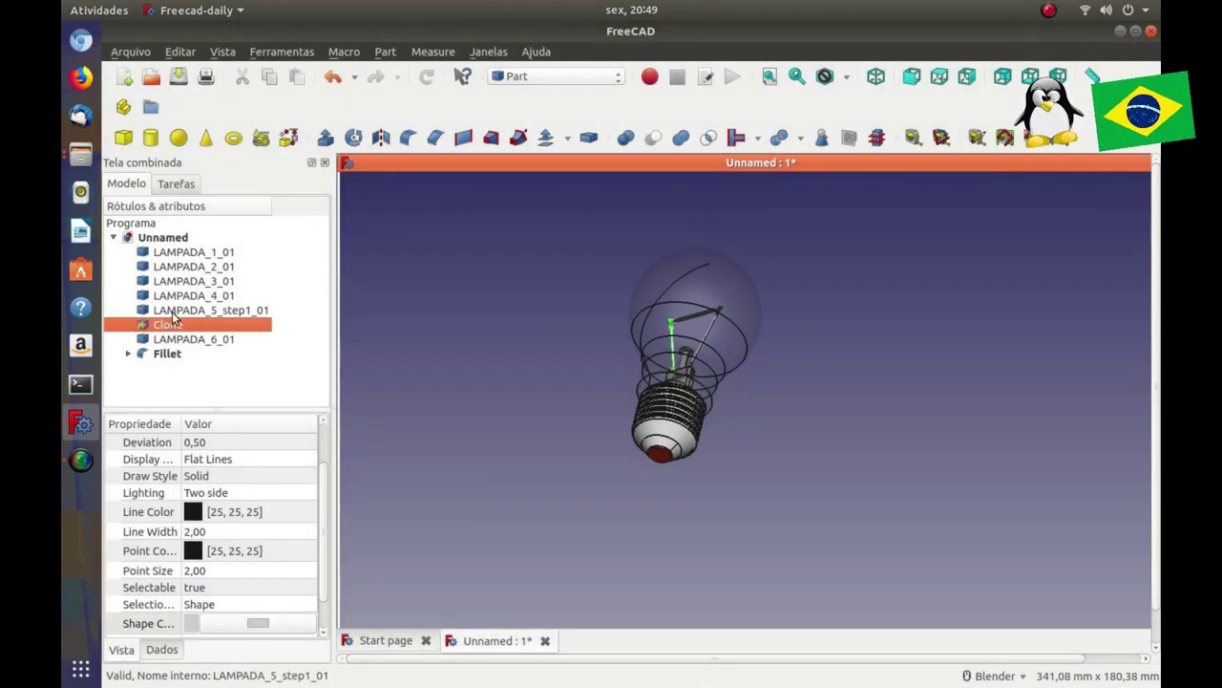
Step: Give Clone and LAMPADA_5_step1_01 together the Cobre (copper) material
ctrl+click(172, 310)
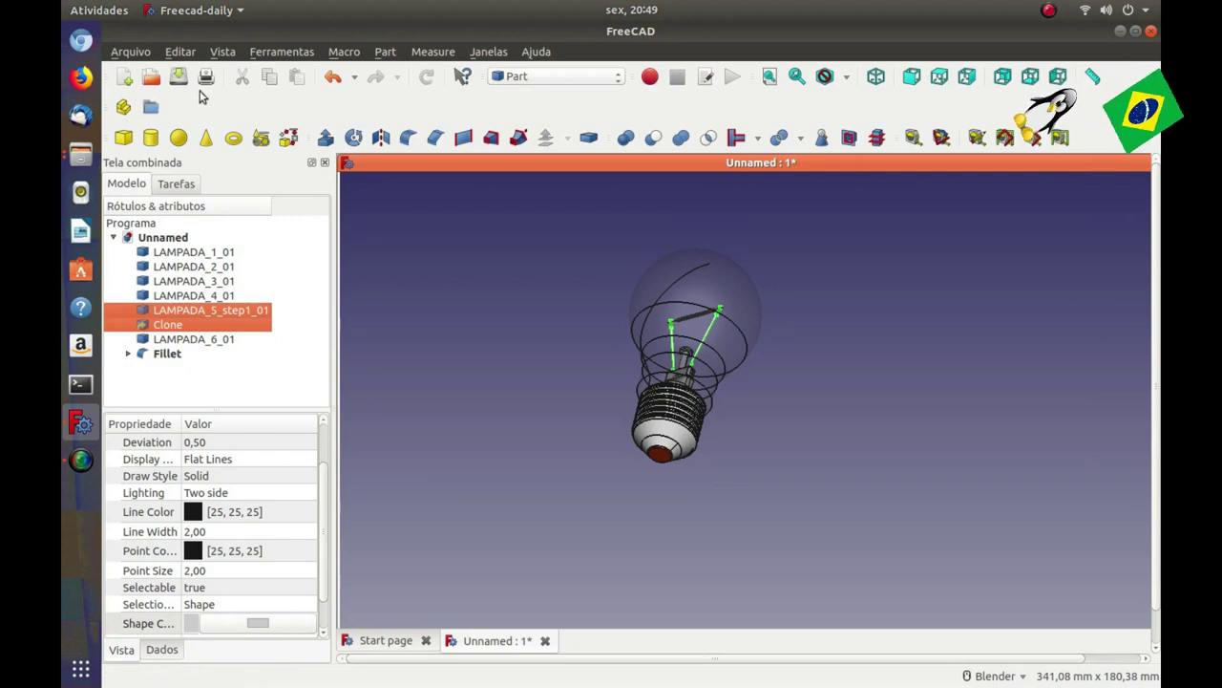
click(214, 53)
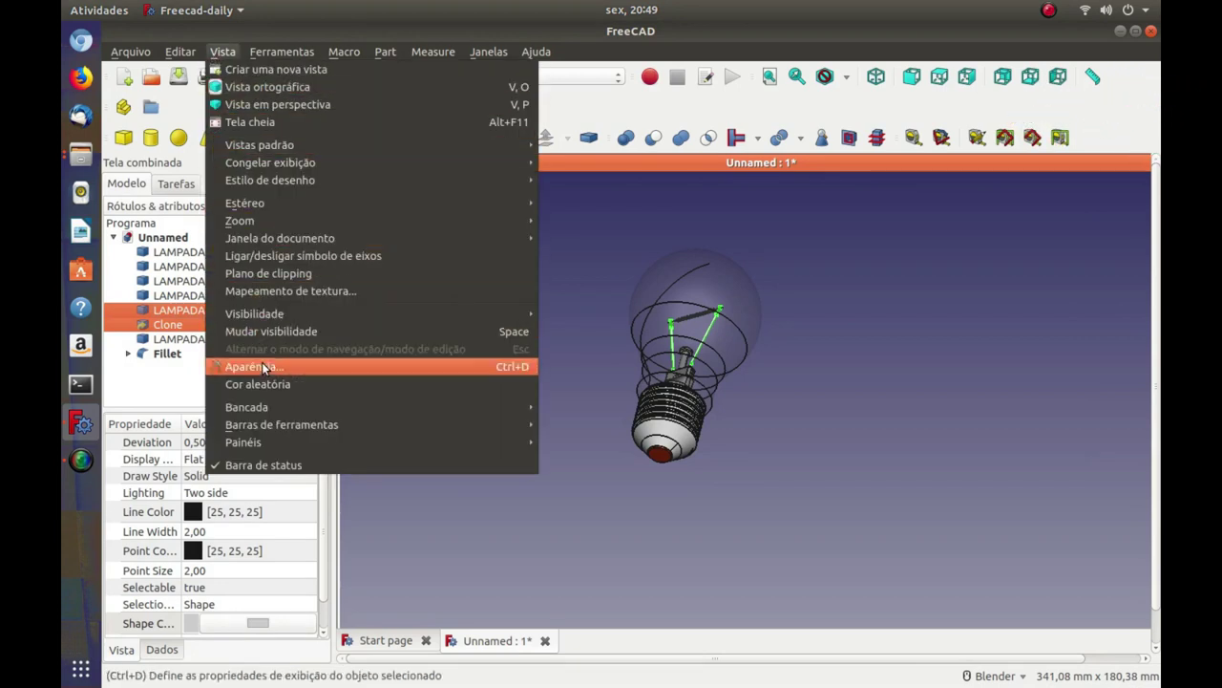
click(267, 361)
click(223, 141)
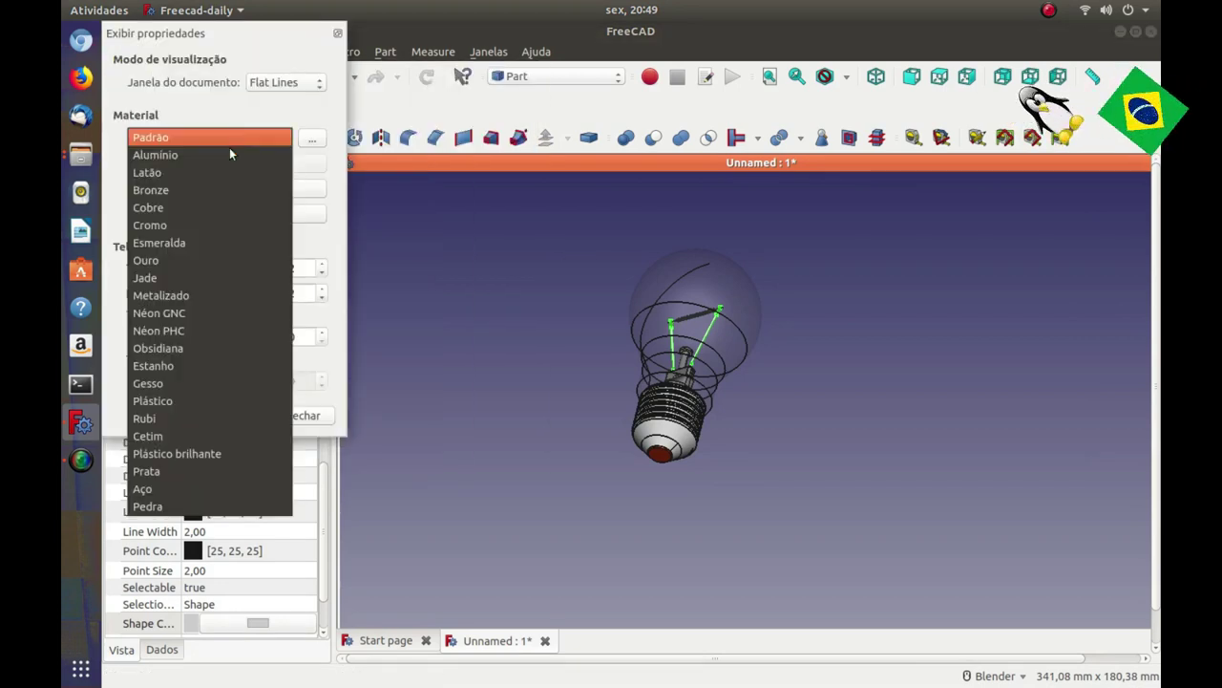
click(175, 209)
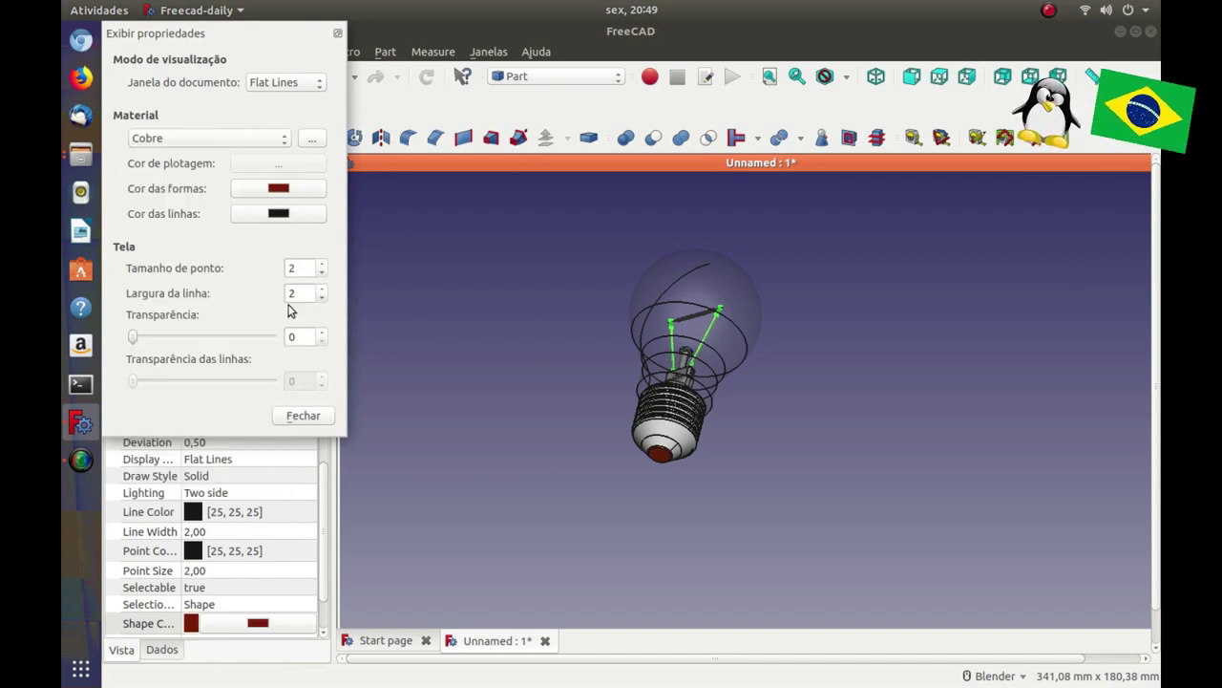
click(296, 418)
click(437, 408)
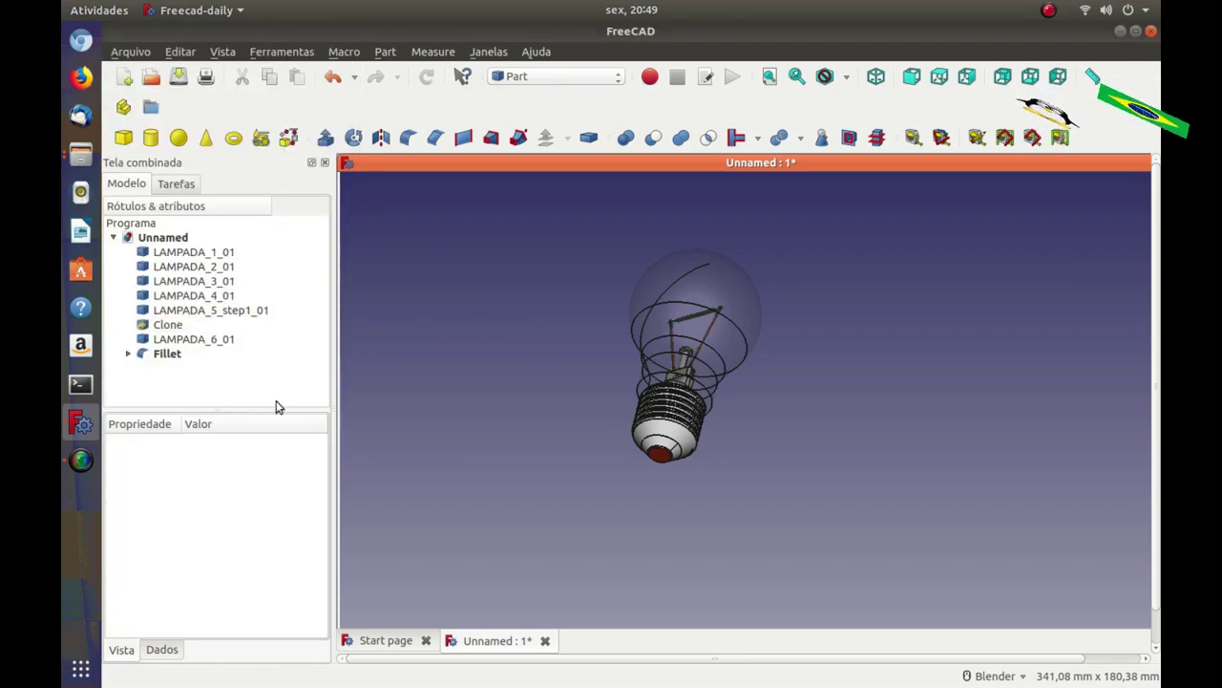
Step: Adjust the LAMPADA_4_01 stem's appearance, leaving a grey [153, 153, 153] shape colour
click(175, 296)
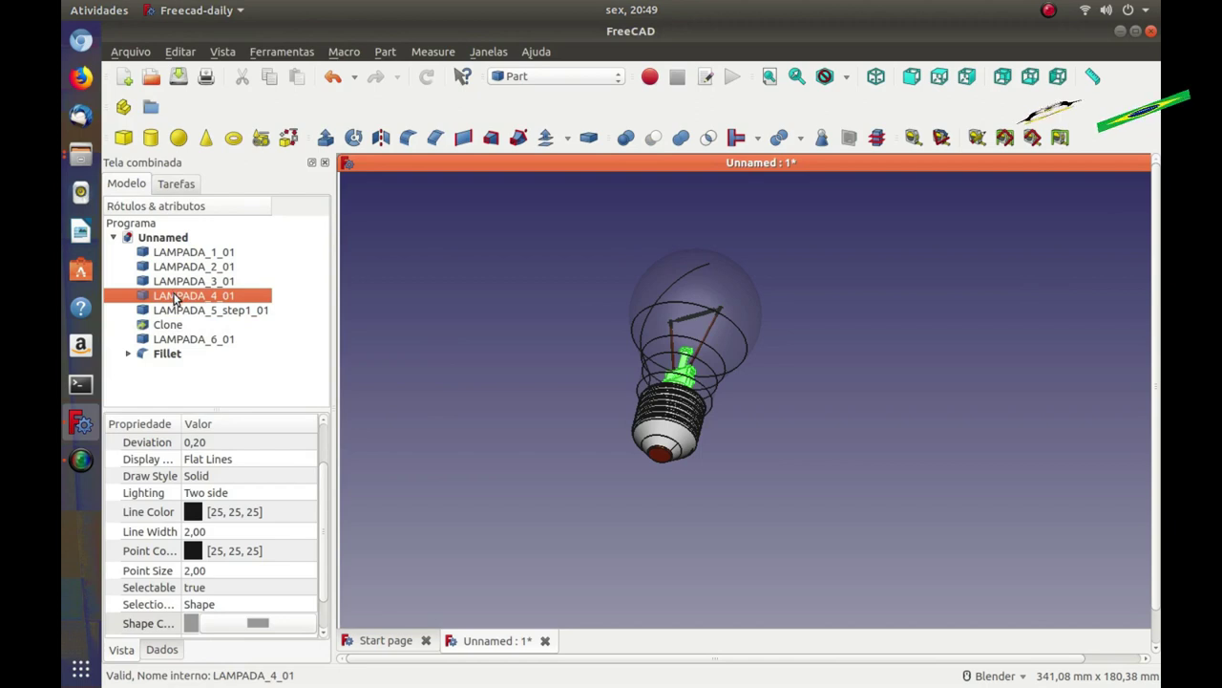
drag(321, 491, 329, 561)
click(187, 611)
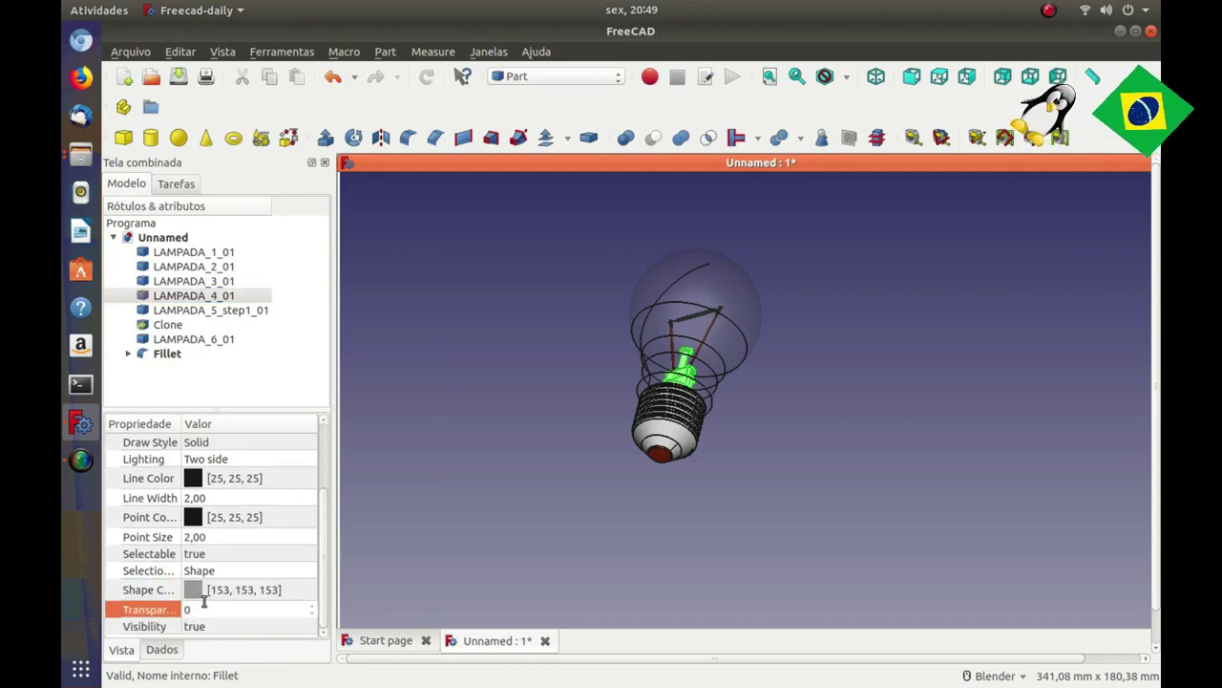
text(80)
click(403, 538)
Step: Orbit and zoom to view the bulb from a tilted angle
mouse_move(438, 451)
middle_down()
mouse_move(464, 499)
mouse_move(614, 531)
middle_up()
scroll(630, 474, up, 2)
scroll(592, 452, up, 3)
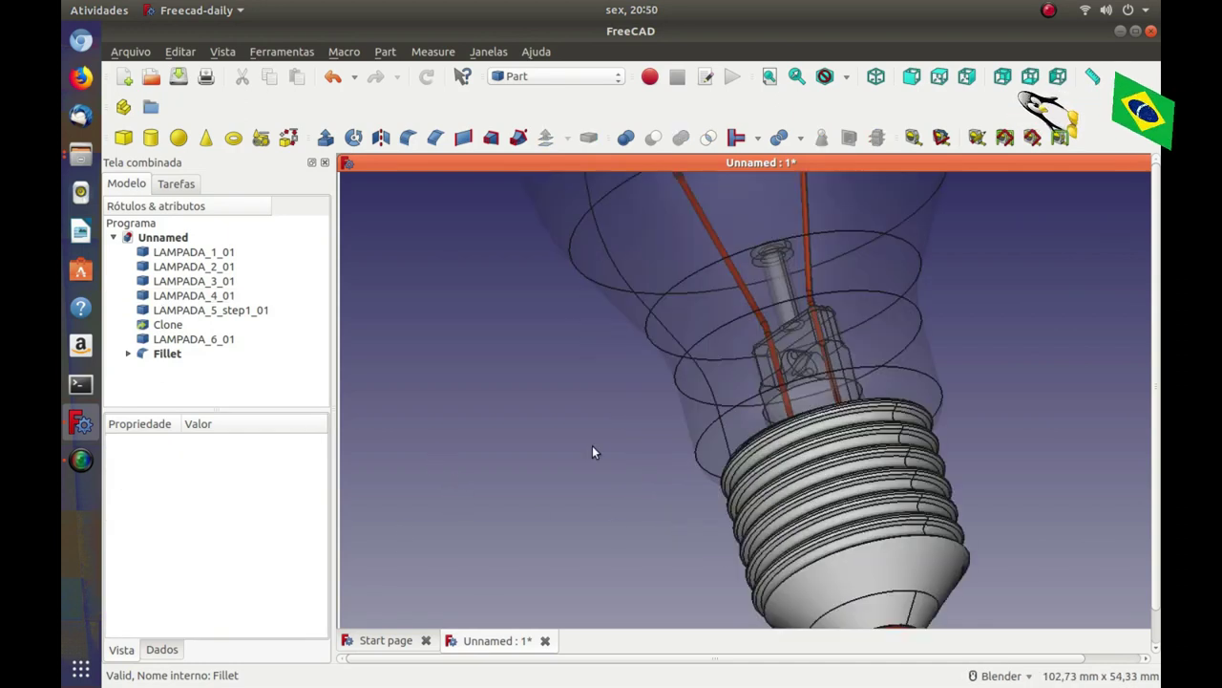
scroll(592, 449, down, 2)
scroll(633, 437, down, 1)
scroll(633, 437, down, 4)
middle_drag(592, 446, 711, 447)
scroll(710, 447, up, 2)
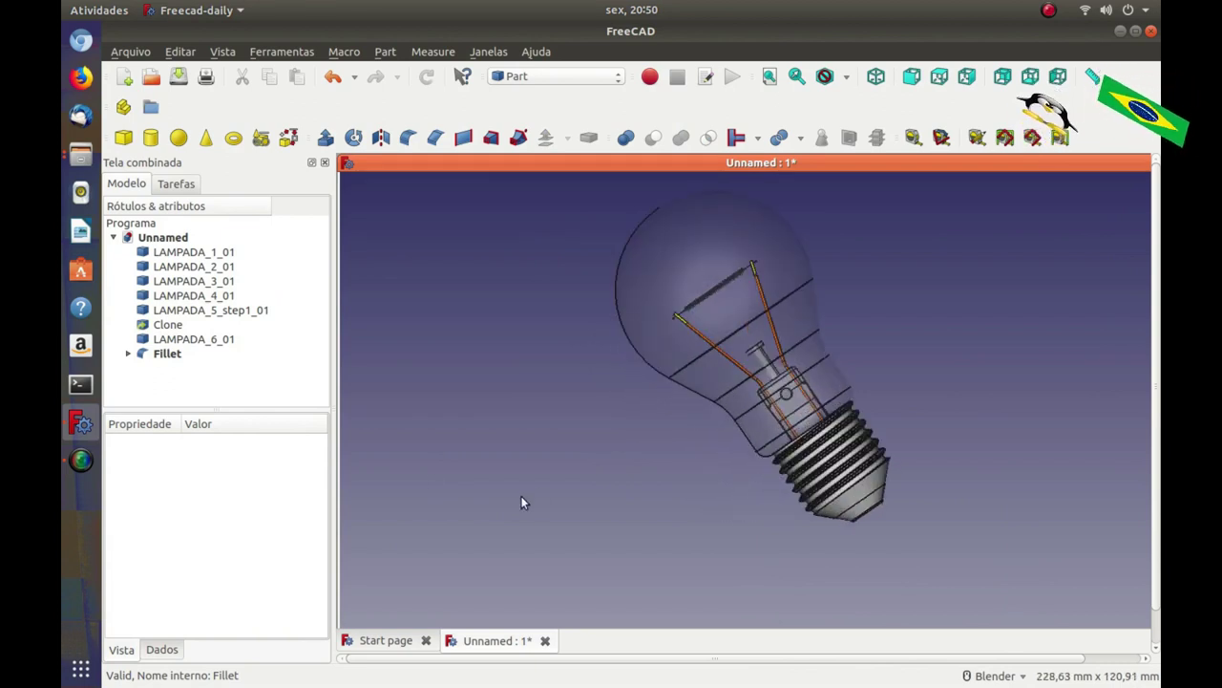
click(179, 270)
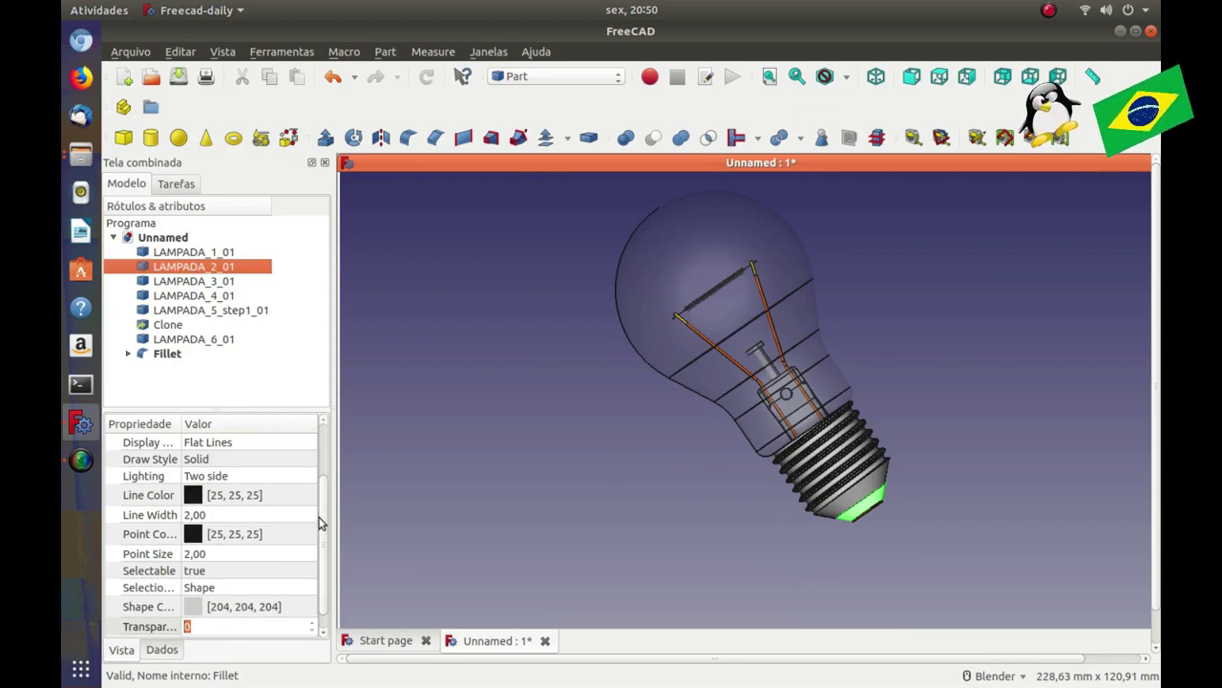
Step: Set LAMPADA_2_01's shape colour to black [0, 0, 0]
drag(320, 524, 325, 538)
click(250, 589)
click(258, 588)
click(415, 255)
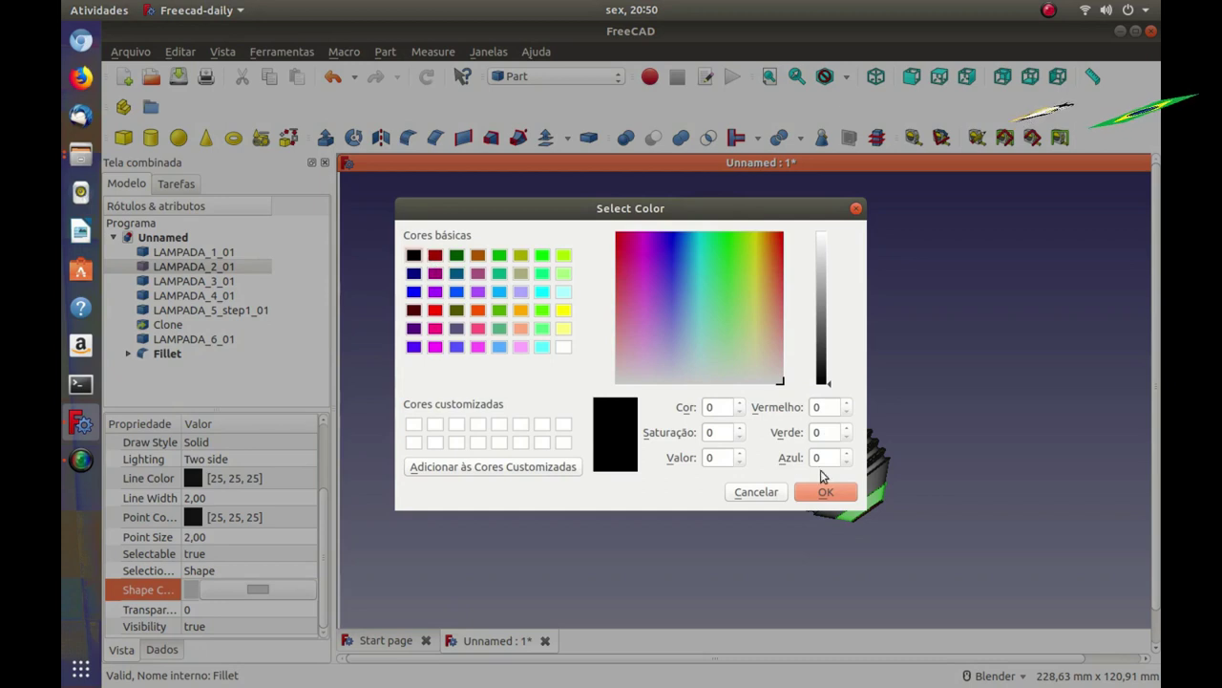
key(Return)
click(289, 371)
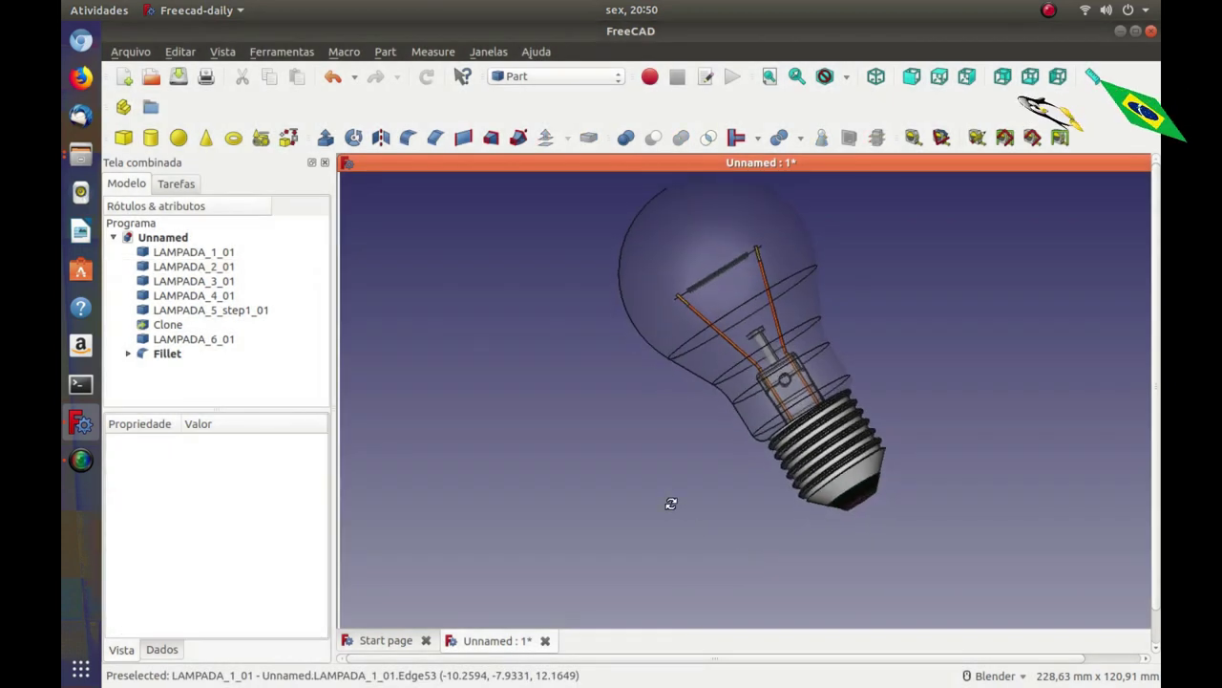
Step: Give the threaded base LAMPADA_1_01 the Cromo (chrome) material
click(187, 255)
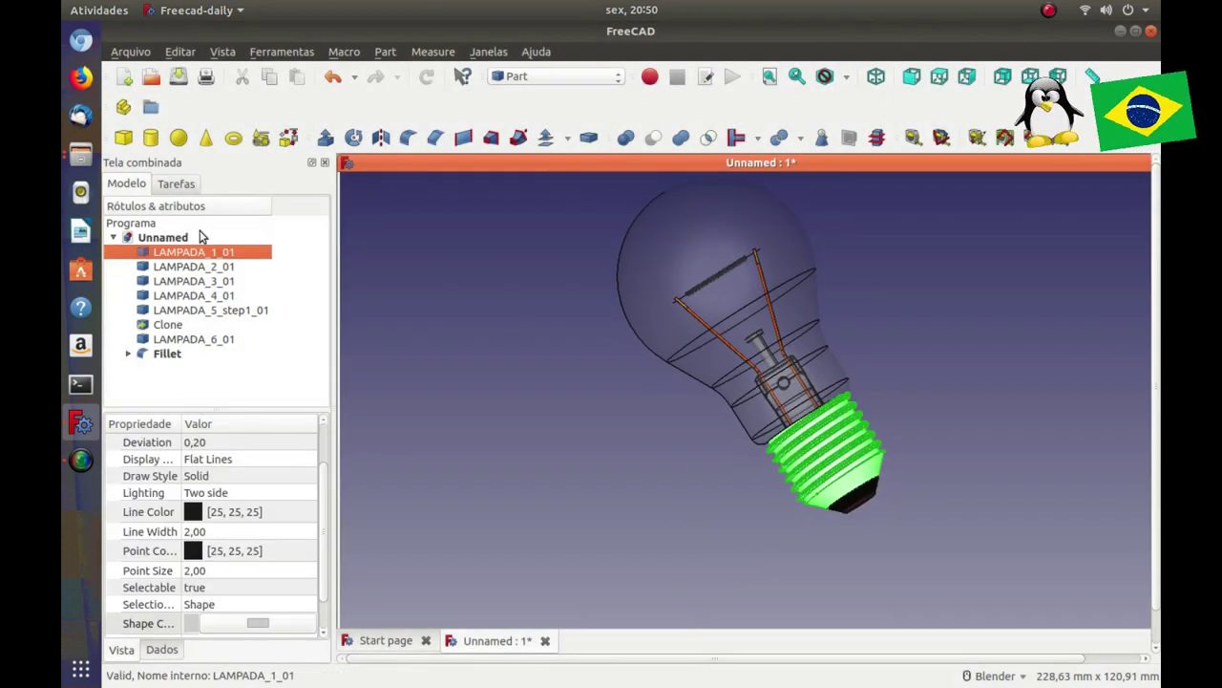
click(222, 51)
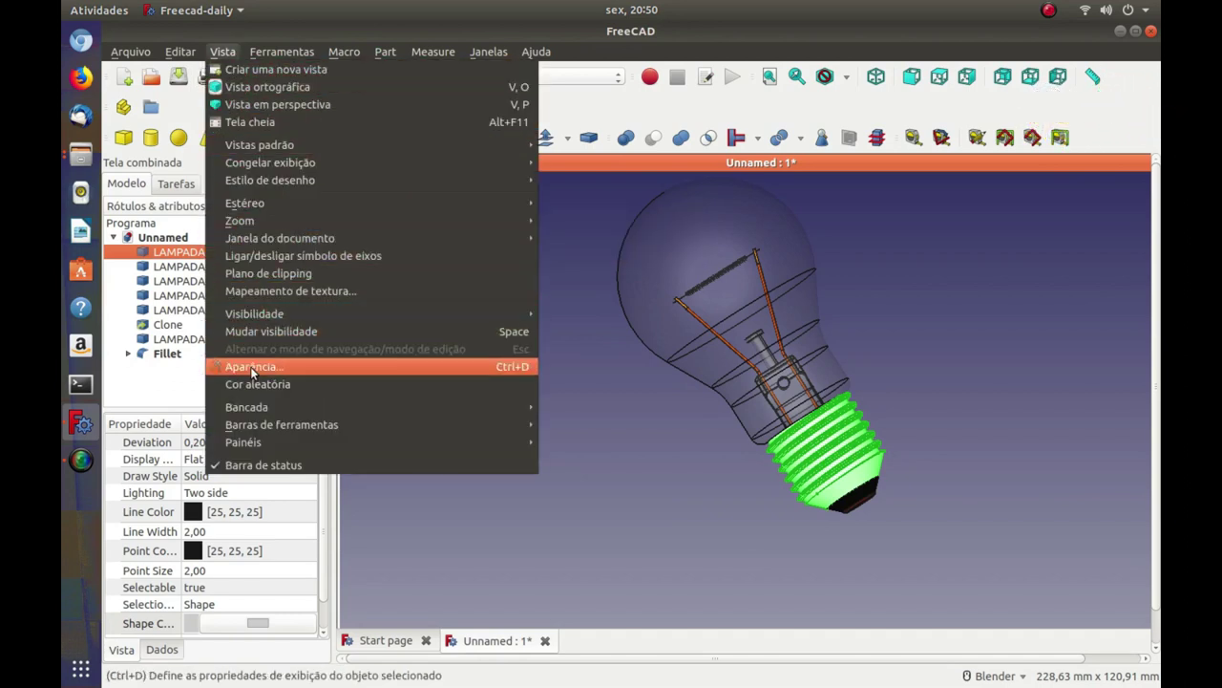
click(251, 367)
click(197, 139)
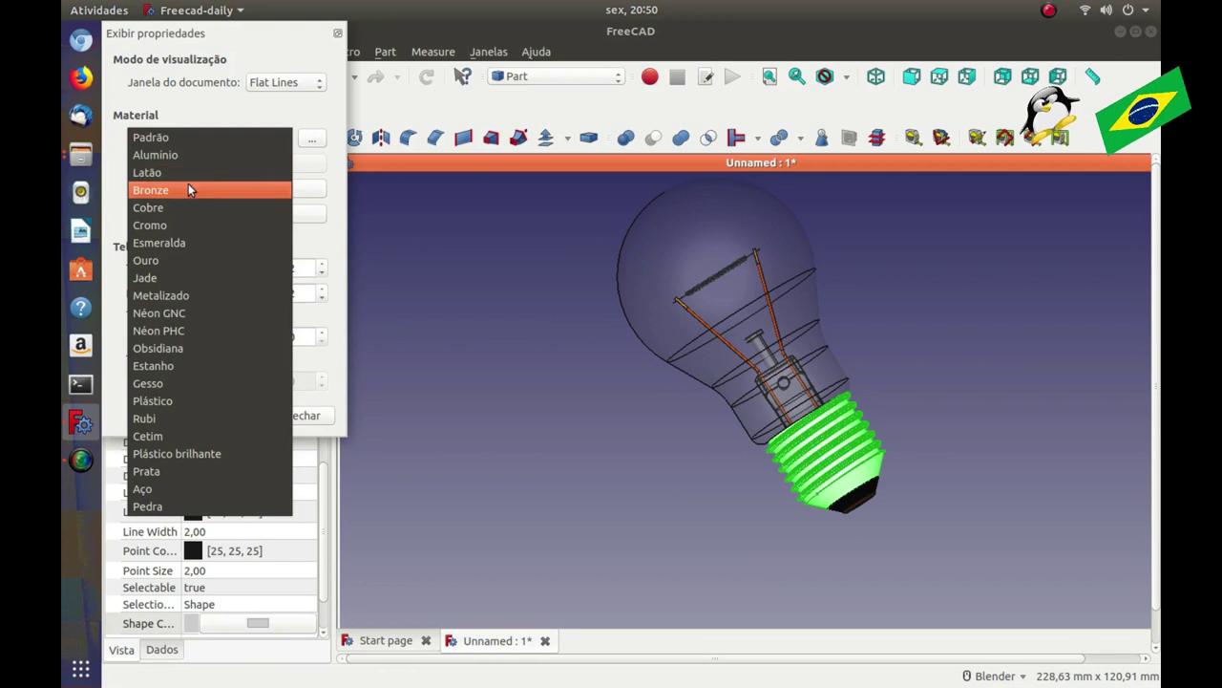
click(229, 224)
click(526, 457)
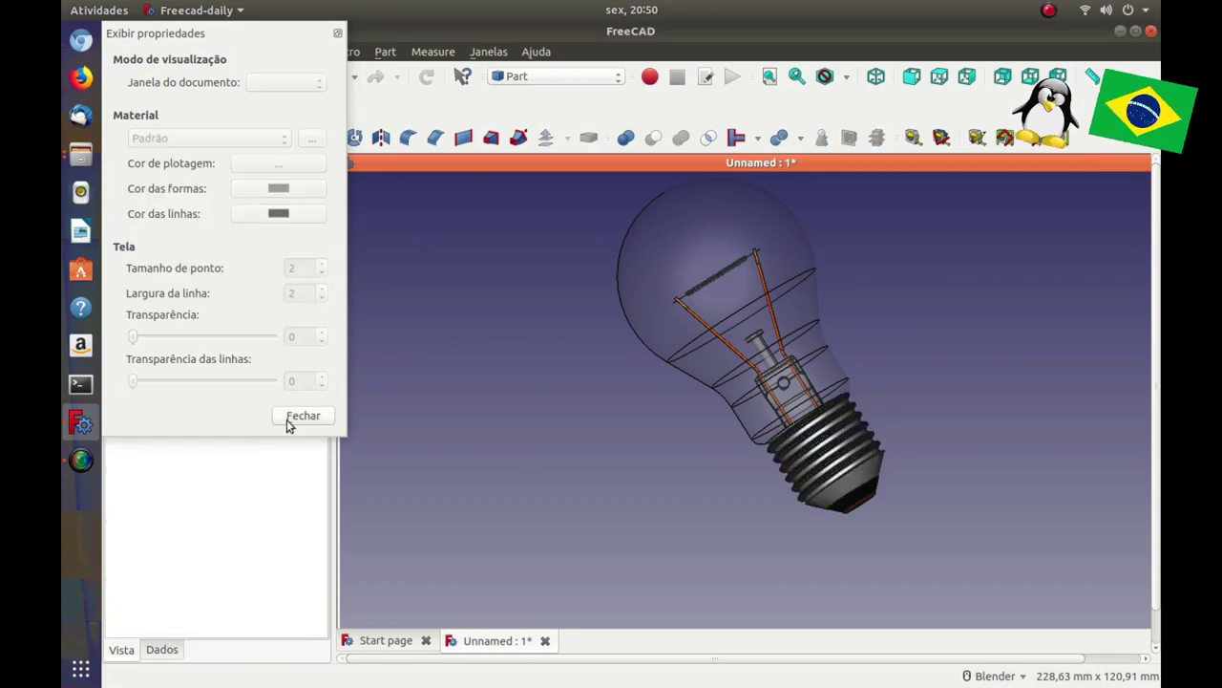
click(303, 416)
scroll(616, 468, down, 2)
scroll(611, 478, down, 2)
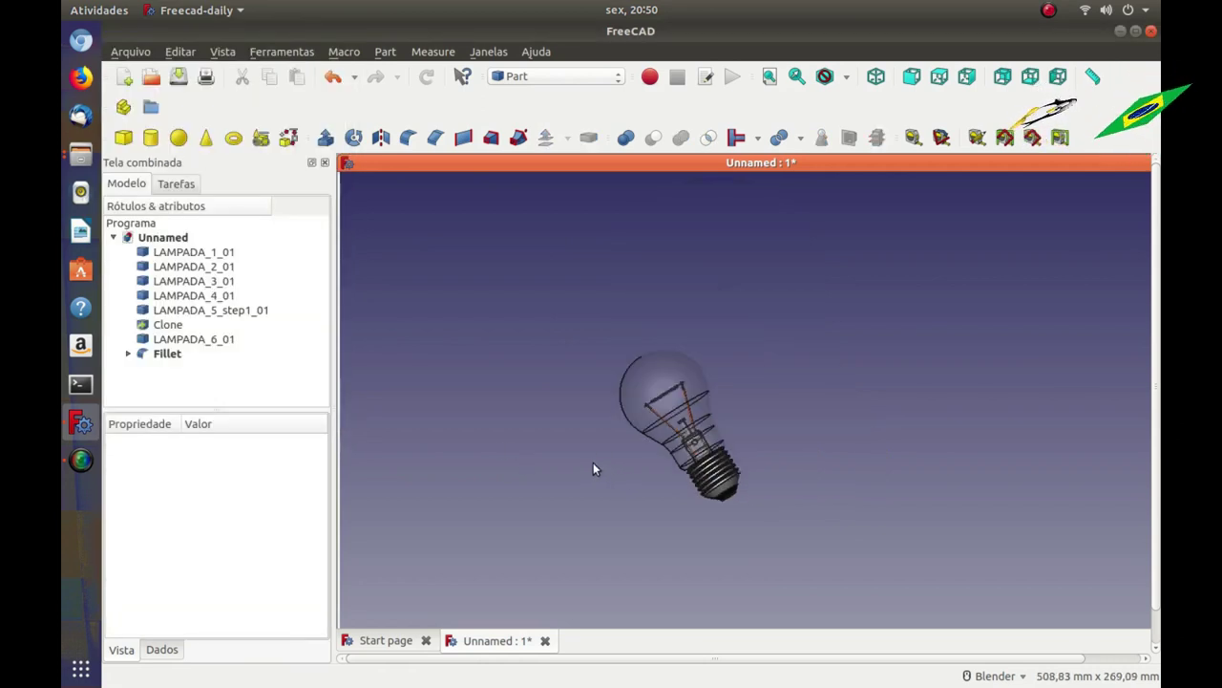
key(1)
scroll(788, 344, up, 2)
scroll(461, 376, up, 2)
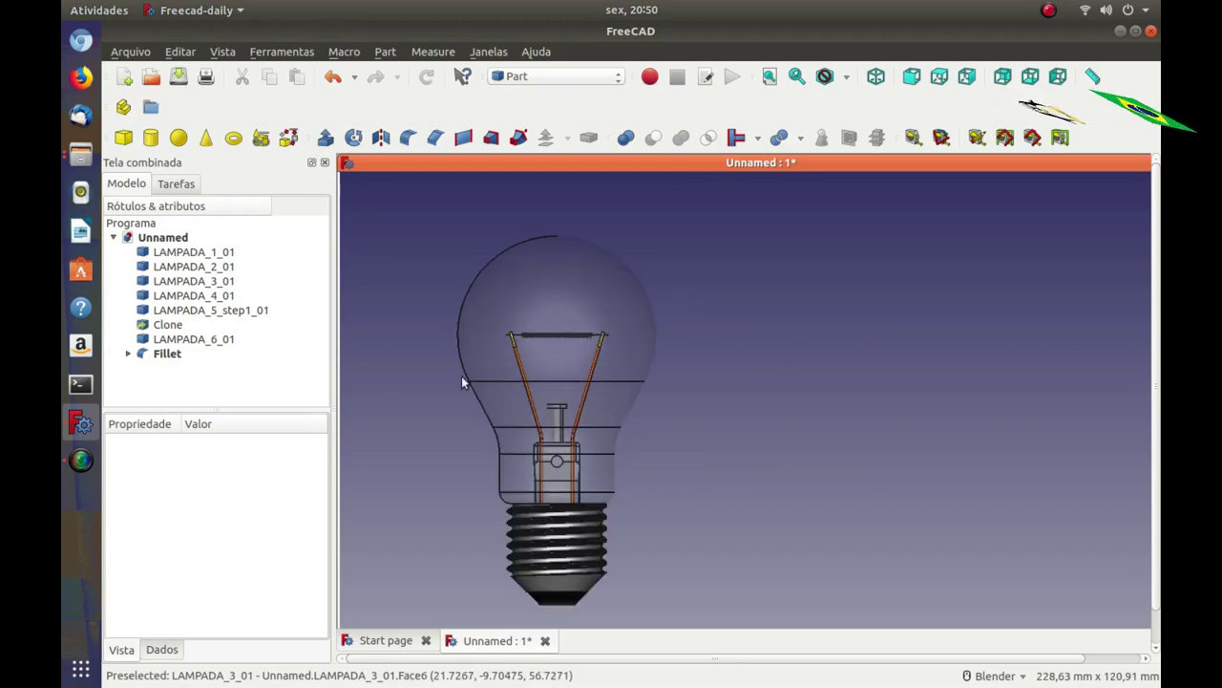
scroll(382, 360, up, 2)
scroll(425, 344, up, 2)
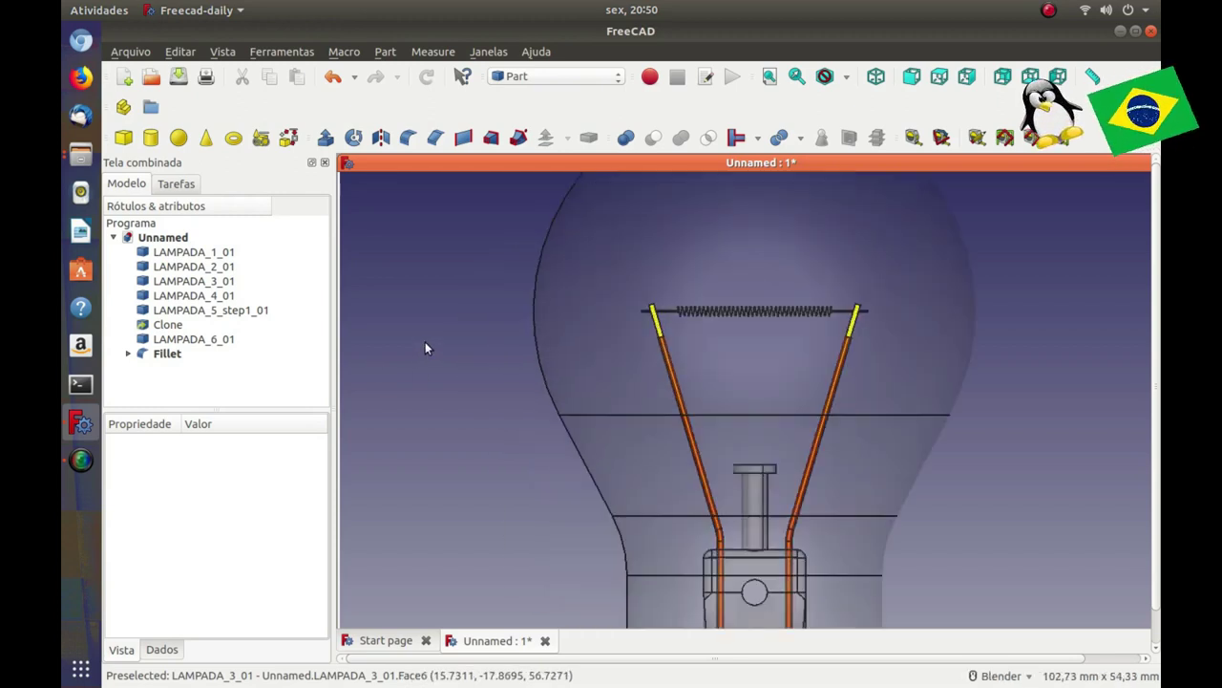
scroll(420, 346, up, 2)
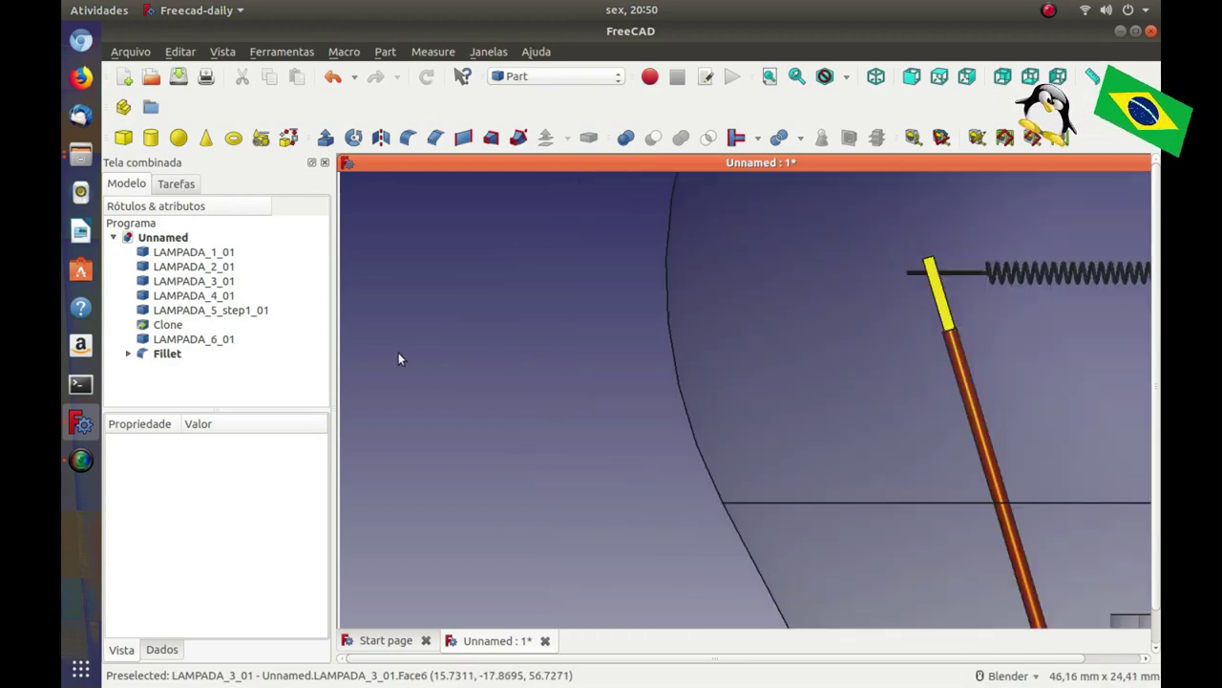
scroll(397, 353, down, 2)
scroll(398, 352, down, 2)
key(5)
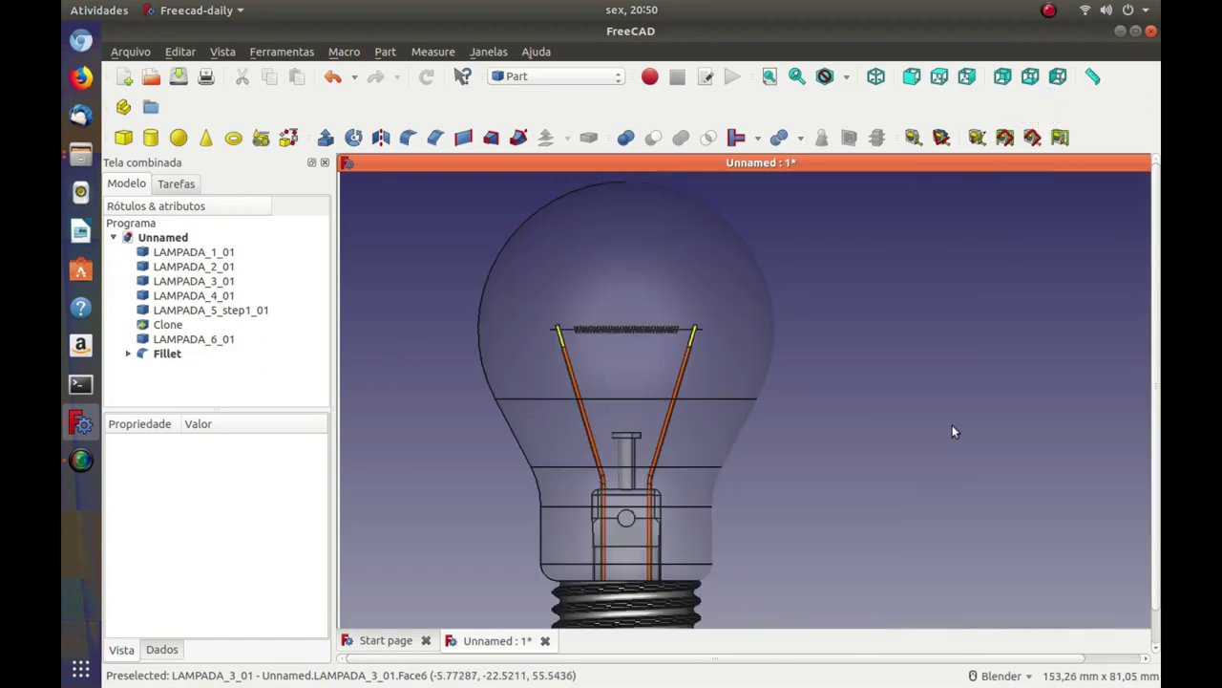
scroll(915, 411, down, 2)
scroll(852, 548, up, 2)
scroll(907, 509, up, 2)
key(1)
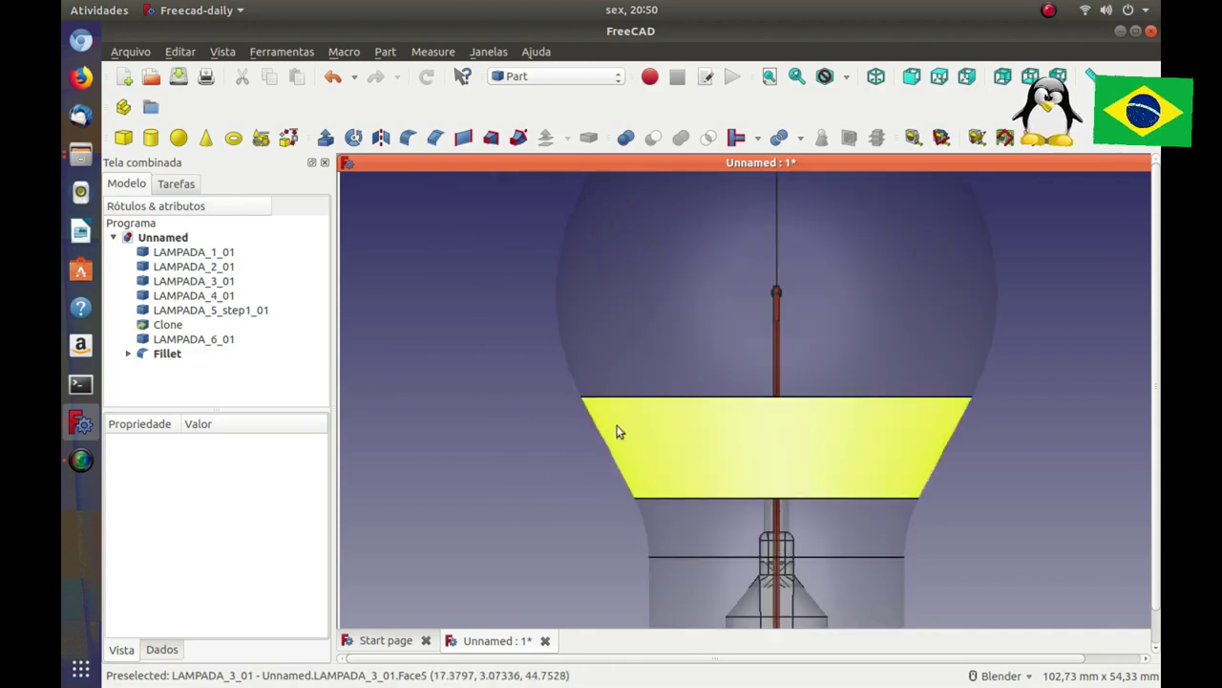
scroll(499, 397, down, 1)
scroll(619, 571, up, 2)
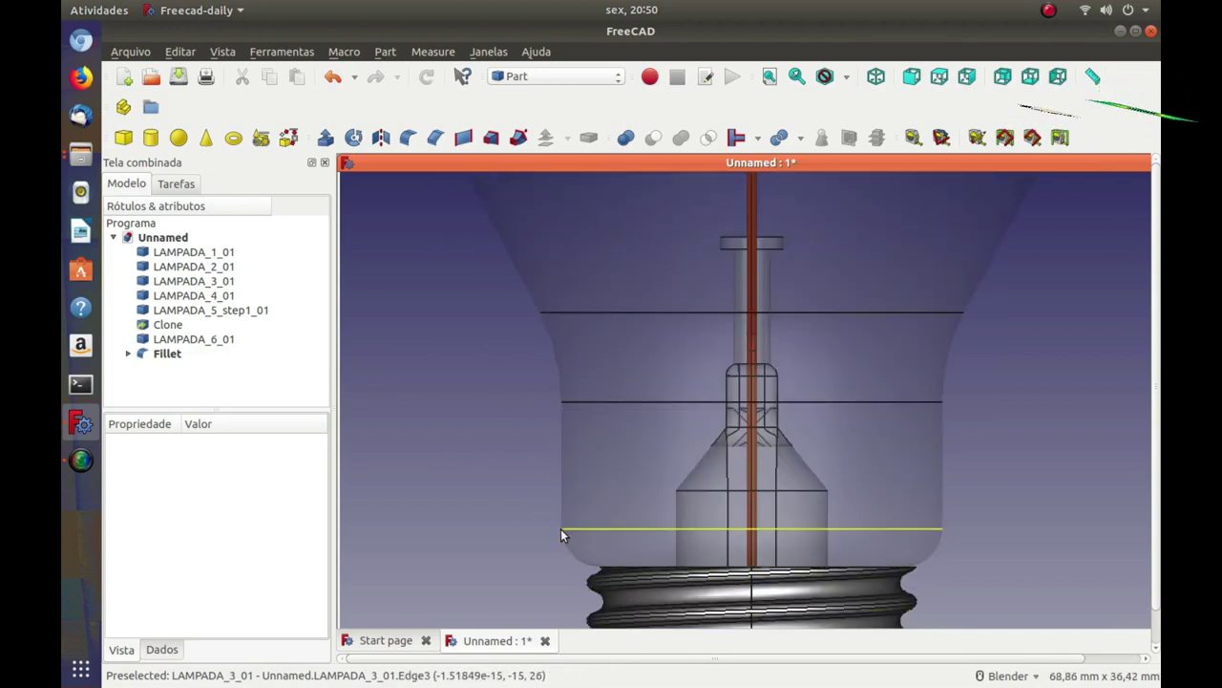
scroll(549, 531, down, 1)
scroll(536, 528, down, 1)
key(5)
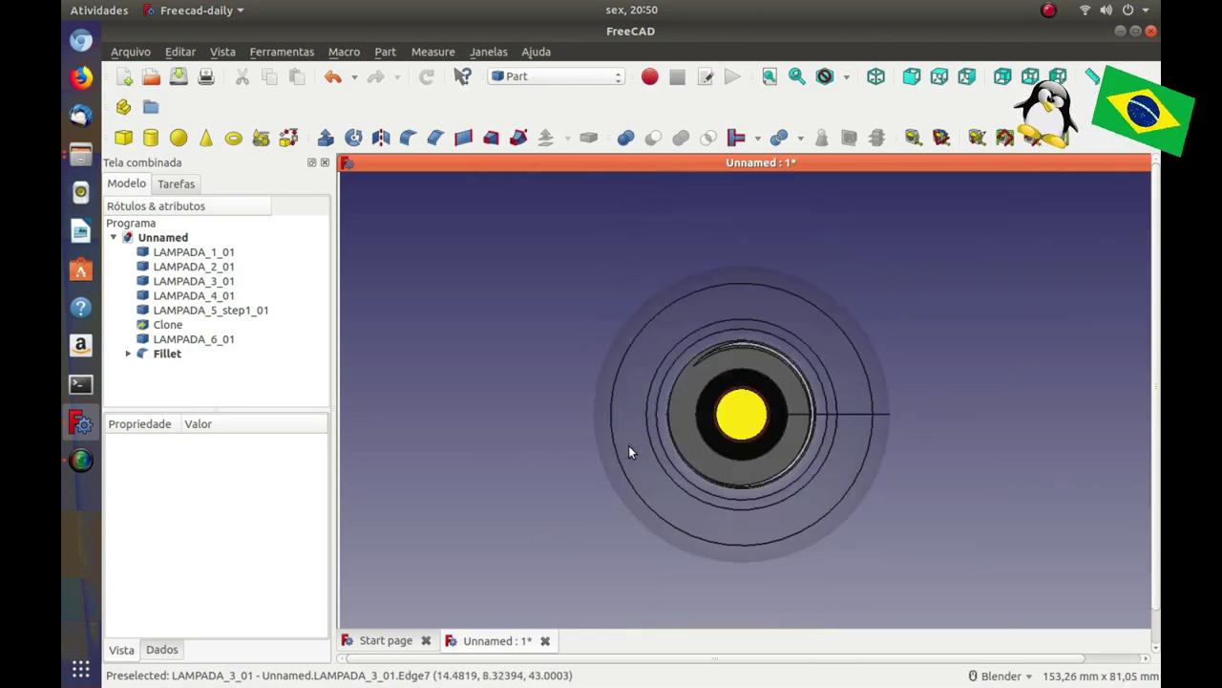
key(1)
middle_drag(768, 467, 635, 471)
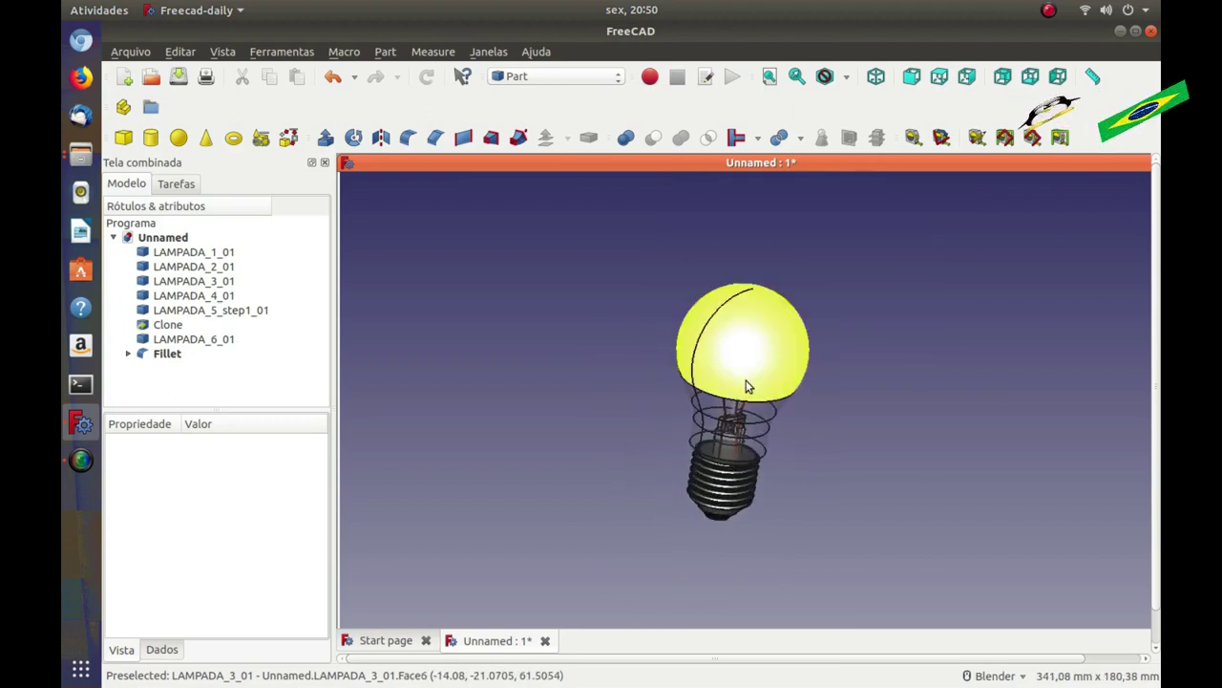
scroll(748, 386, up, 5)
scroll(968, 399, up, 2)
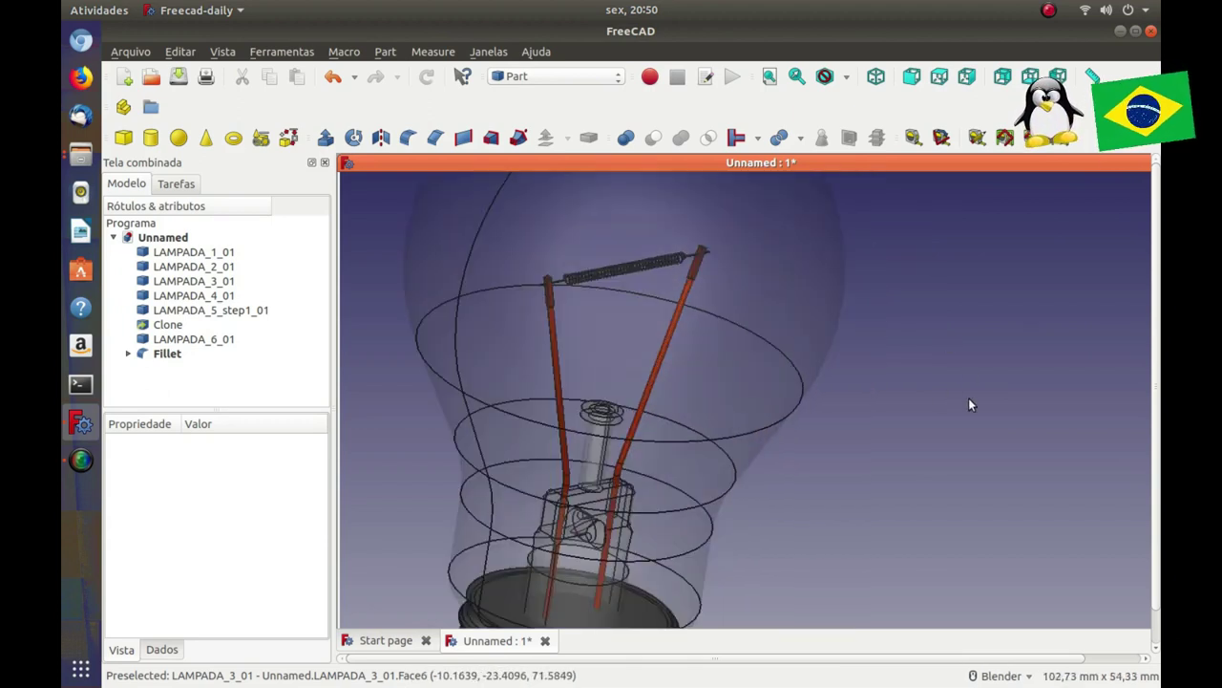
scroll(969, 402, up, 2)
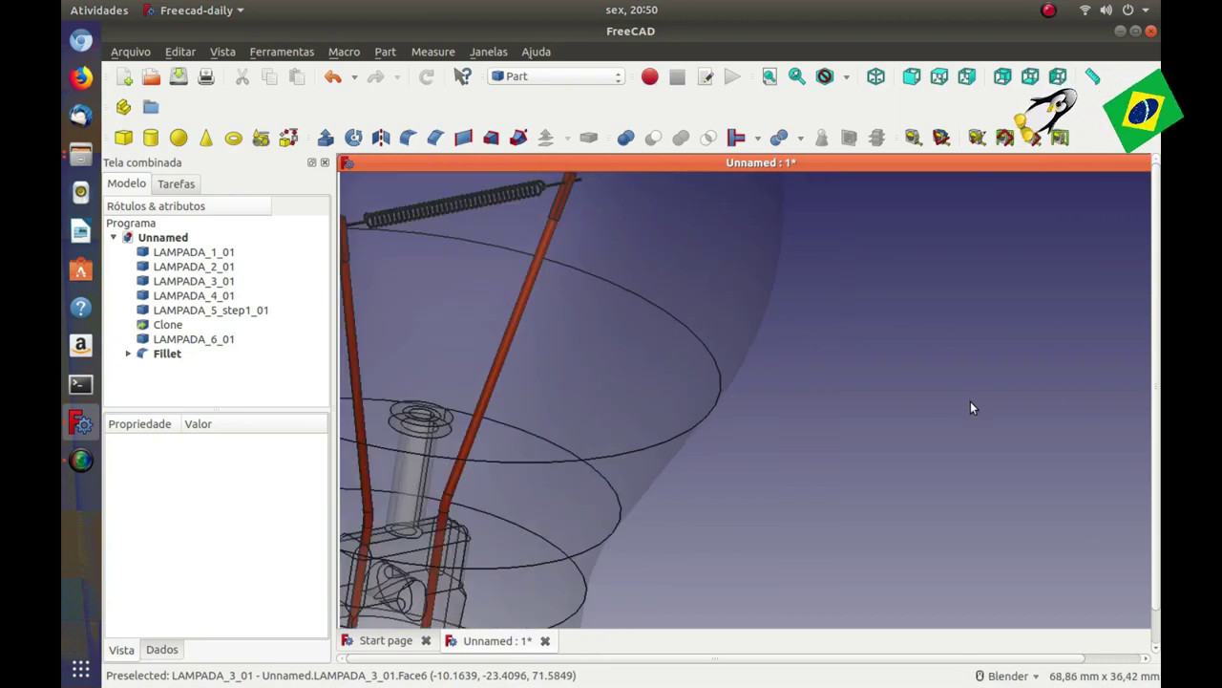
scroll(970, 401, down, 2)
middle_drag(971, 402, 909, 406)
scroll(909, 405, down, 2)
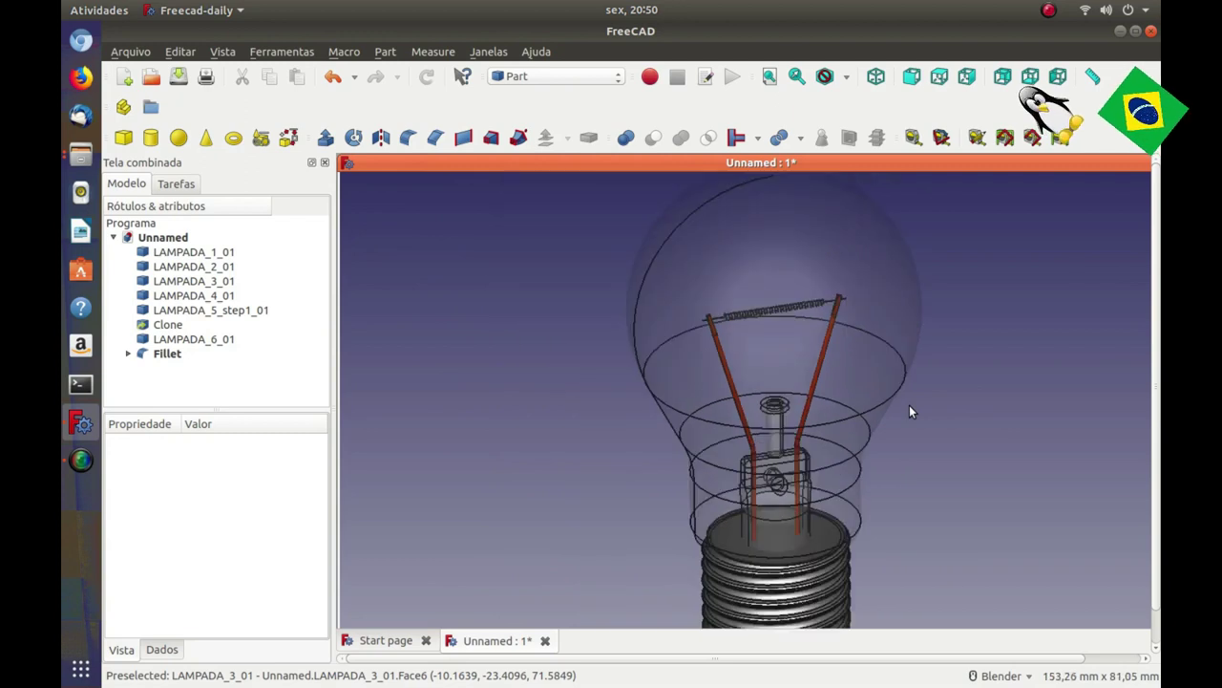
scroll(909, 408, down, 3)
middle_drag(944, 492, 907, 460)
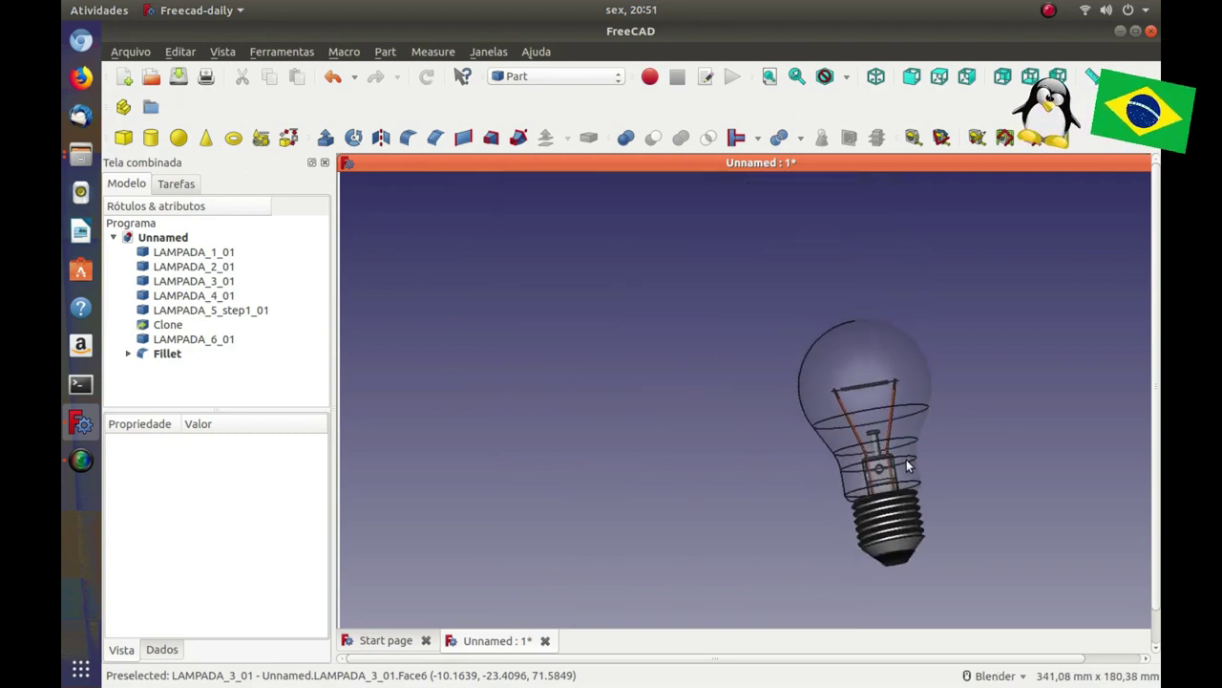
scroll(1041, 471, up, 2)
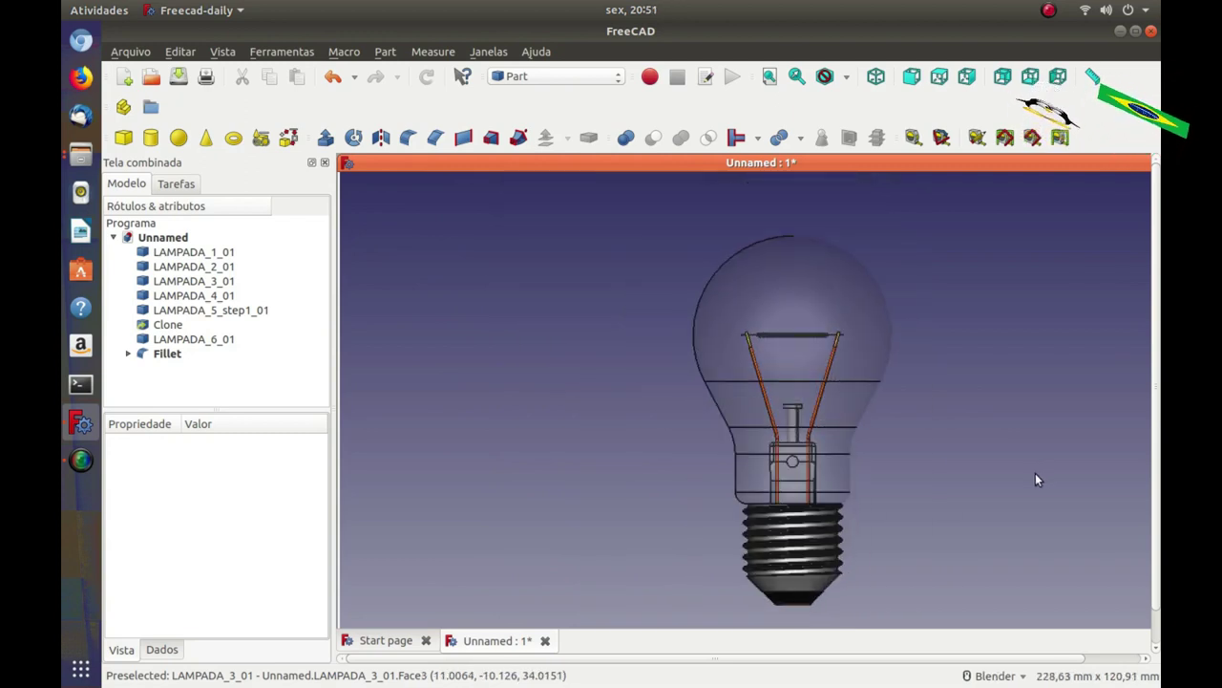
key(1)
key(0)
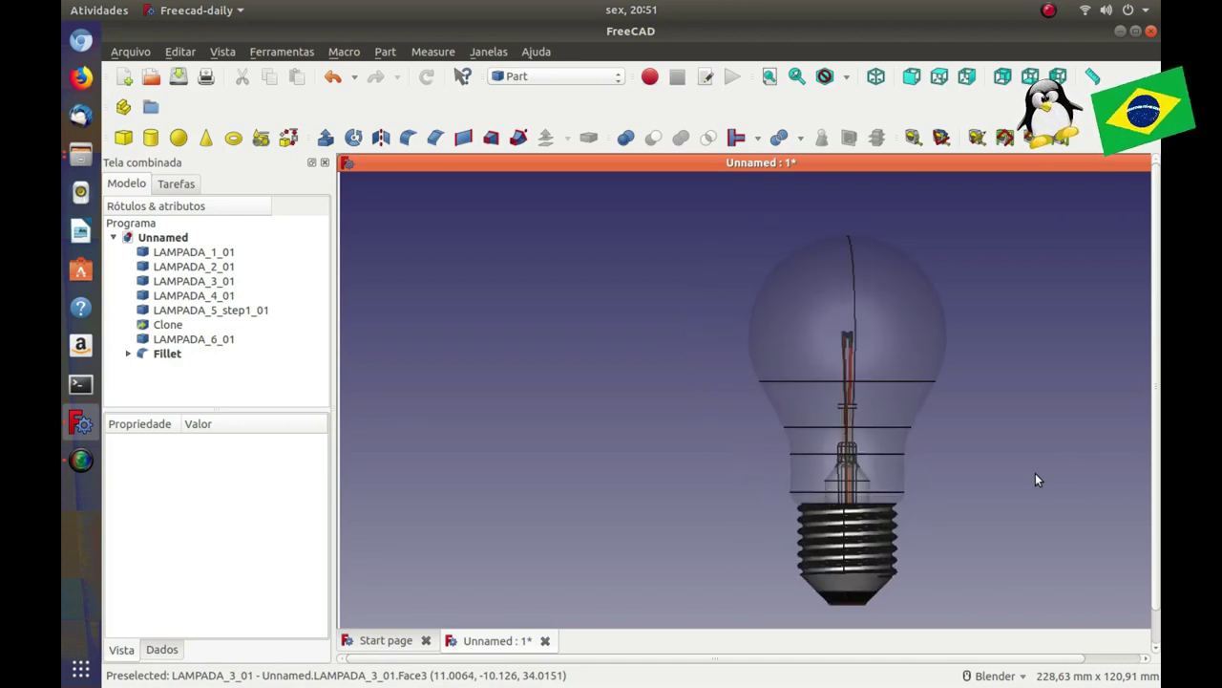
key(5)
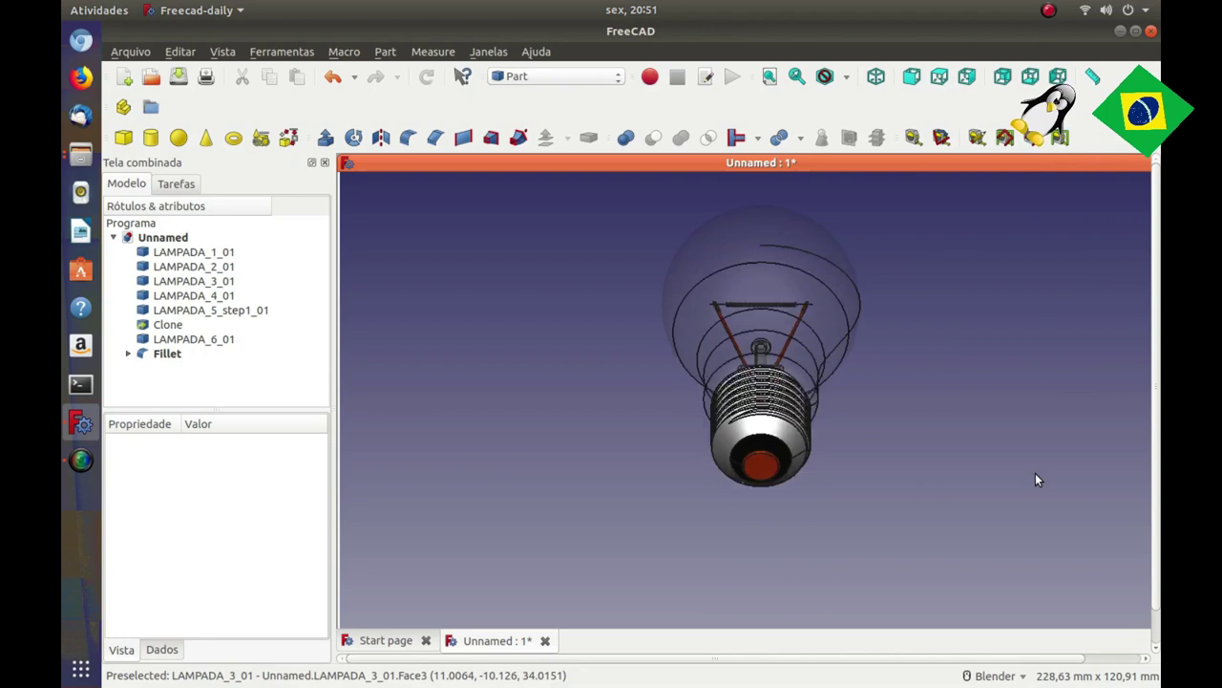
middle_drag(988, 483, 800, 549)
key(0)
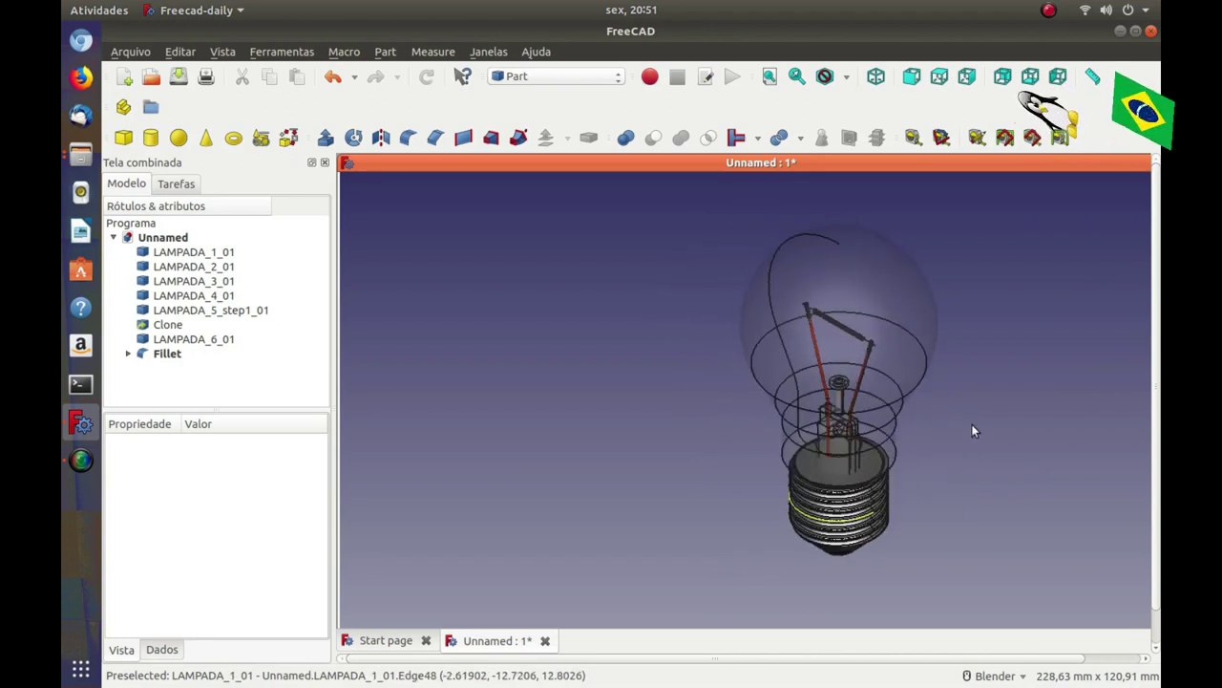
scroll(968, 395, up, 2)
scroll(943, 409, up, 2)
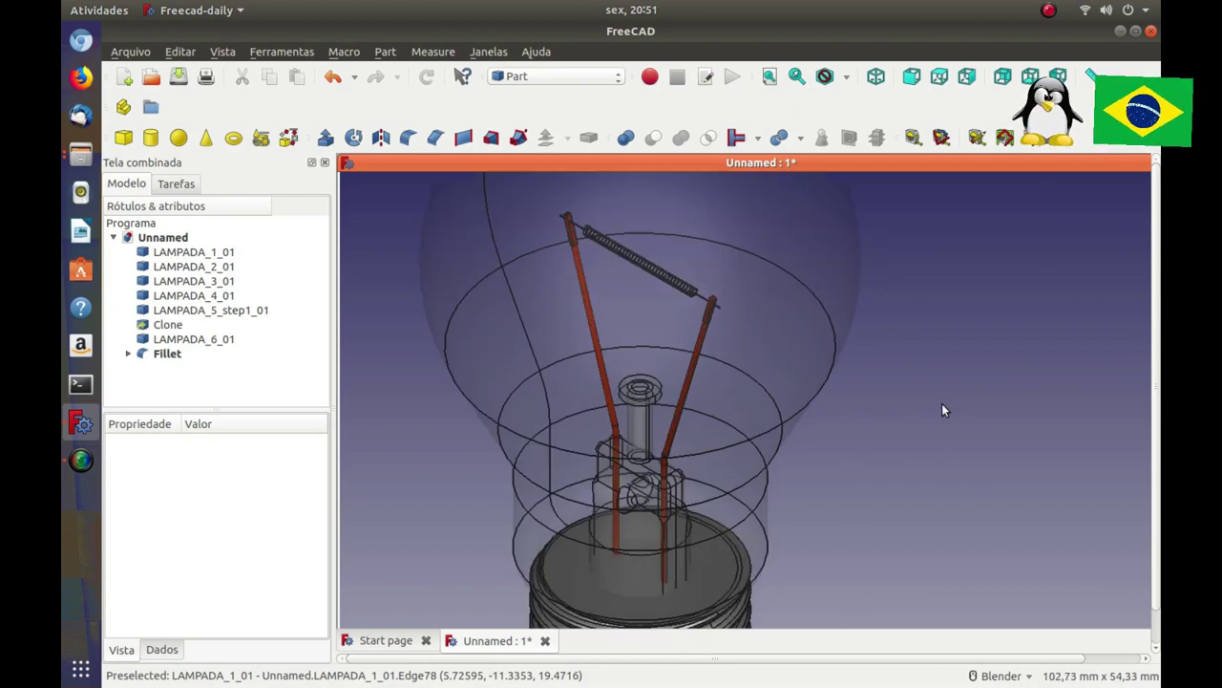
scroll(942, 410, down, 4)
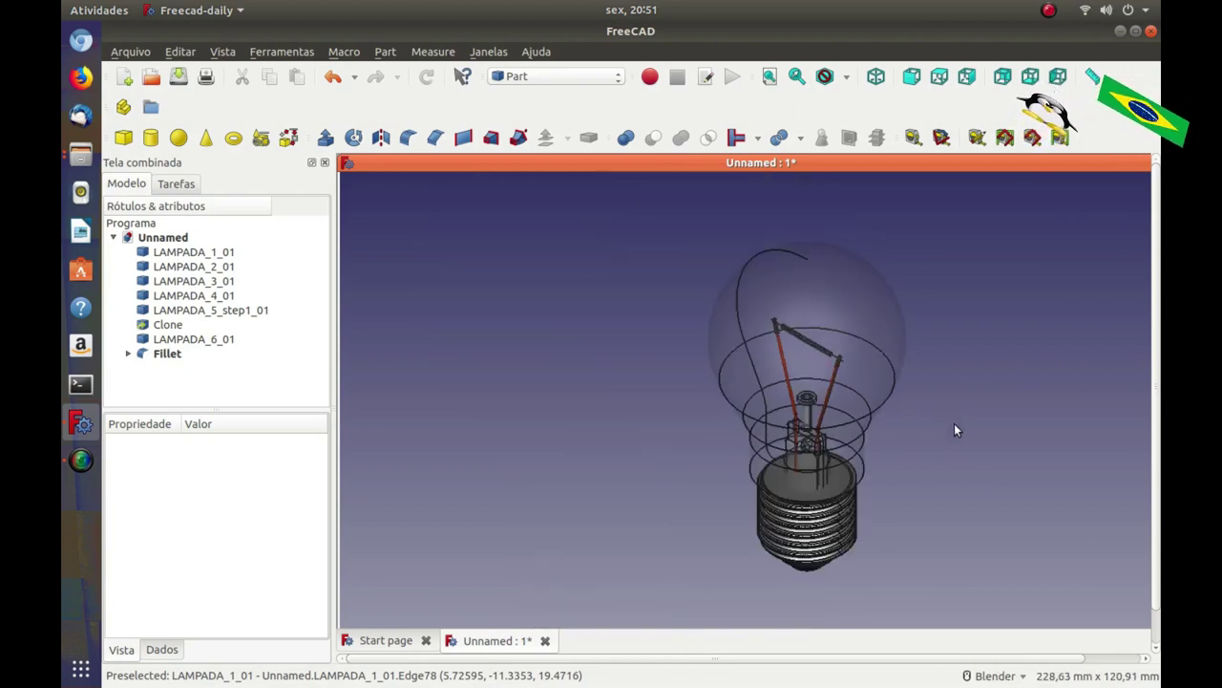
scroll(983, 440, up, 2)
scroll(974, 447, down, 2)
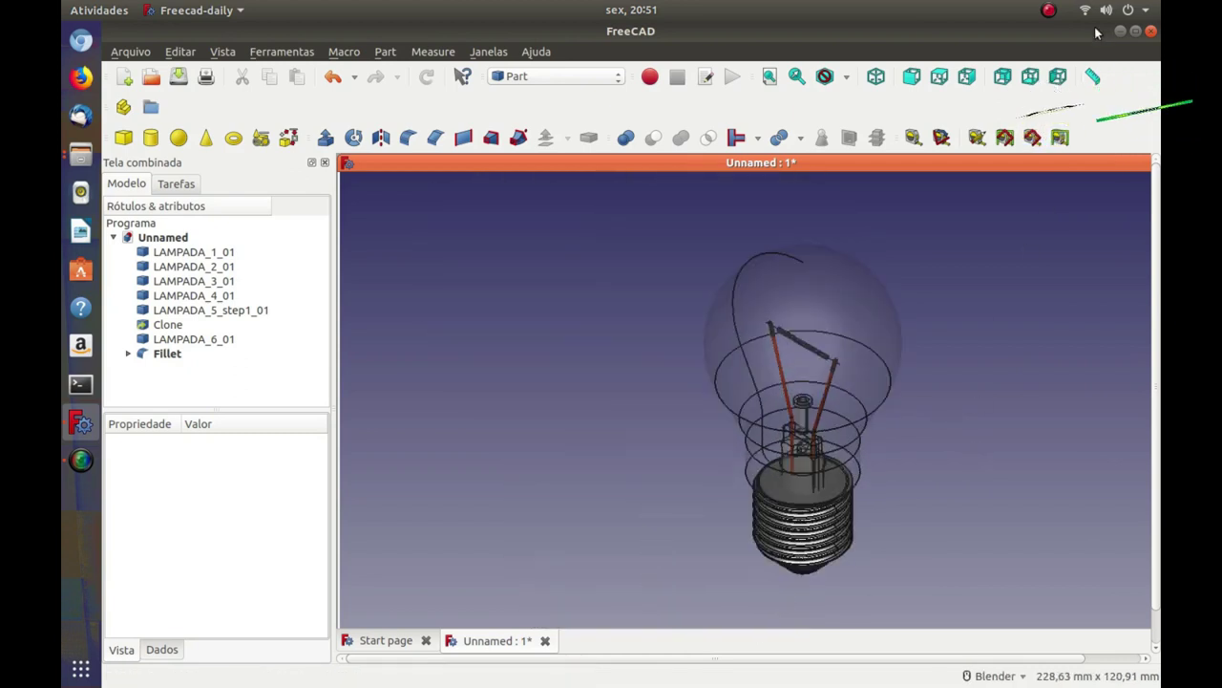
Step: Open the screen recorder's controls in the top bar to stop recording
click(1050, 11)
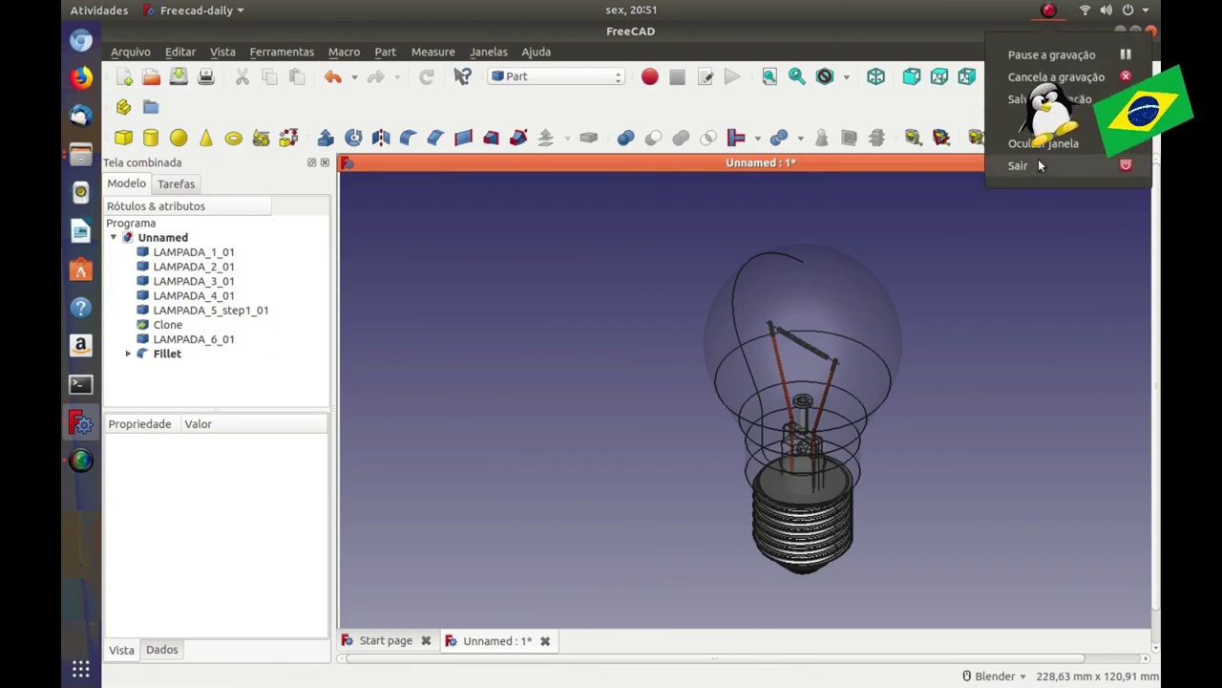